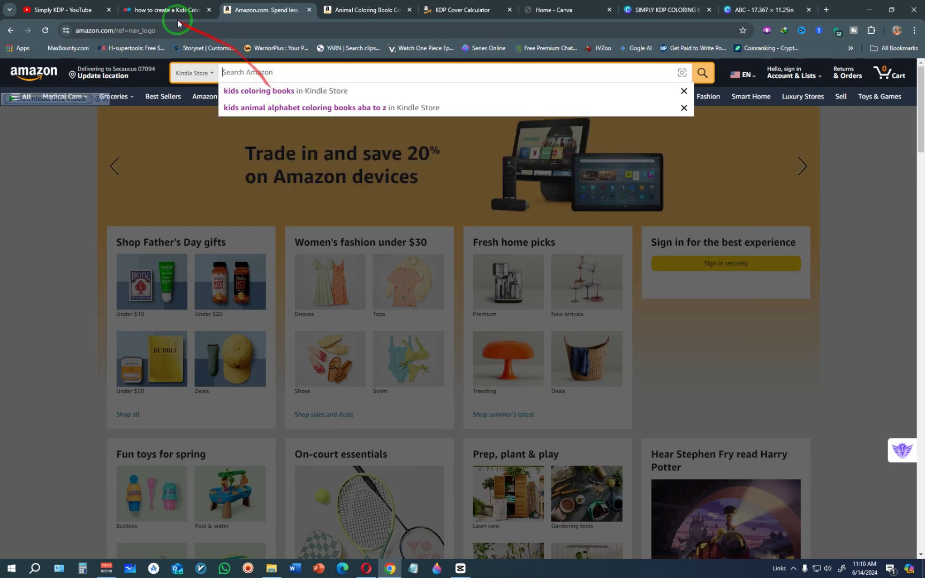
Search Amazon's Kindle Store for kids coloring books and browse the covers of the competing titles
click(61, 9)
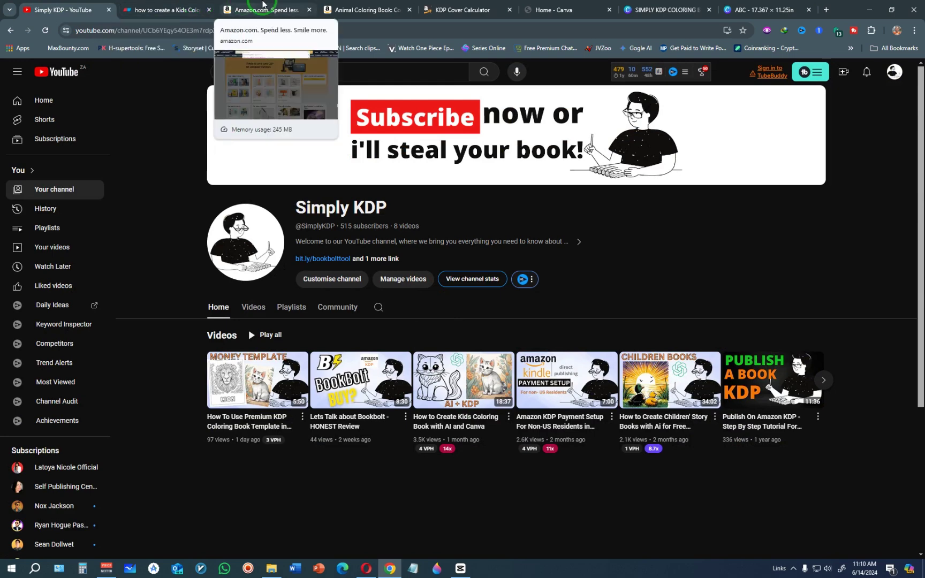
click(262, 10)
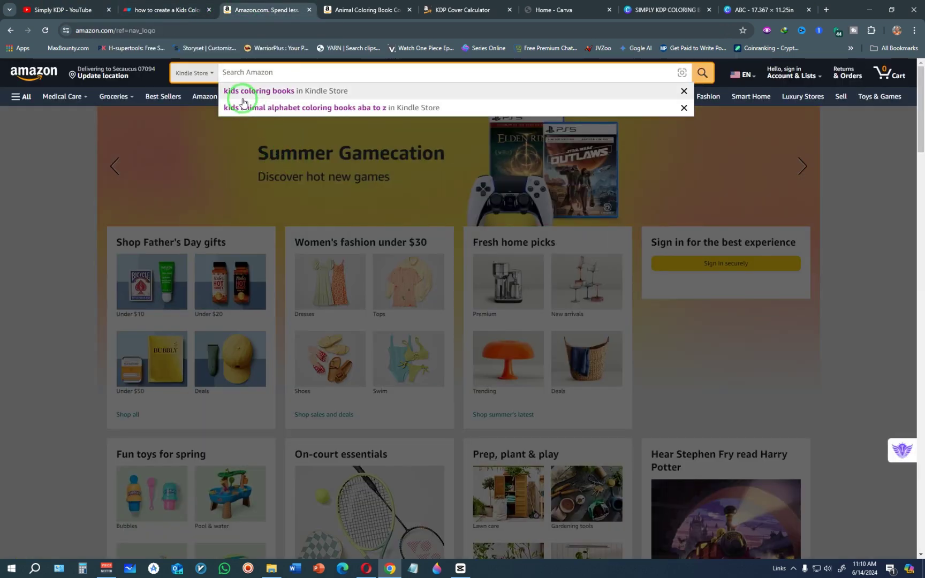
click(261, 91)
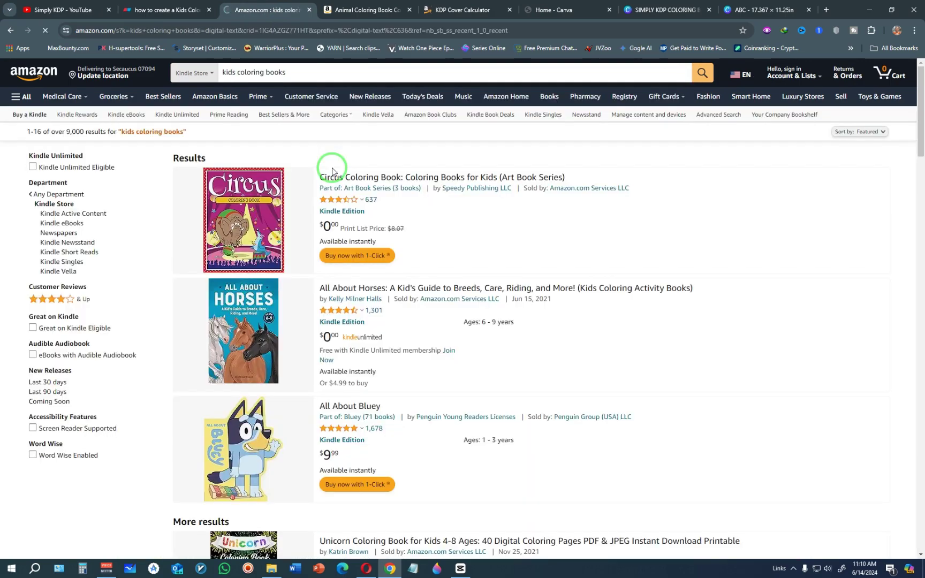
scroll(332, 173, down, 5)
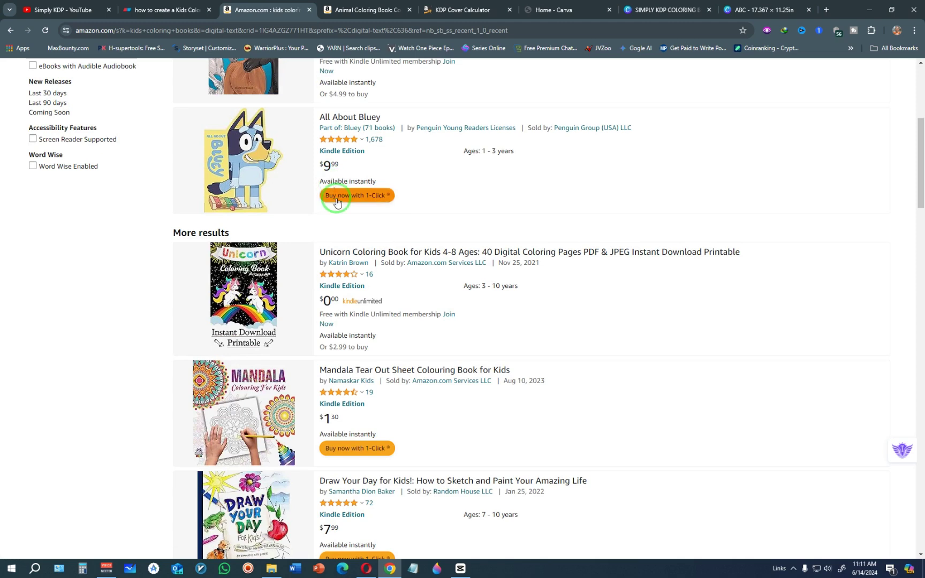
scroll(354, 267, down, 2)
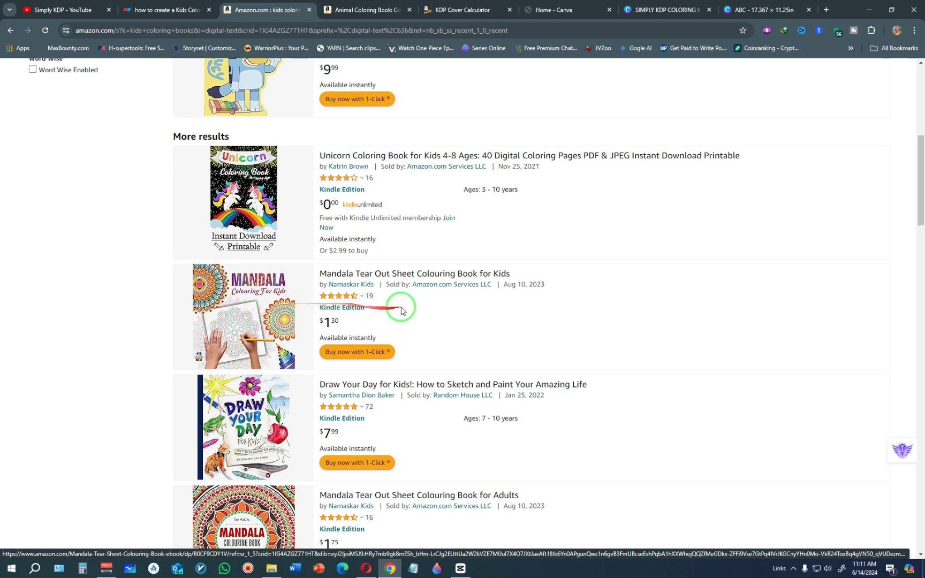
scroll(253, 311, down, 15)
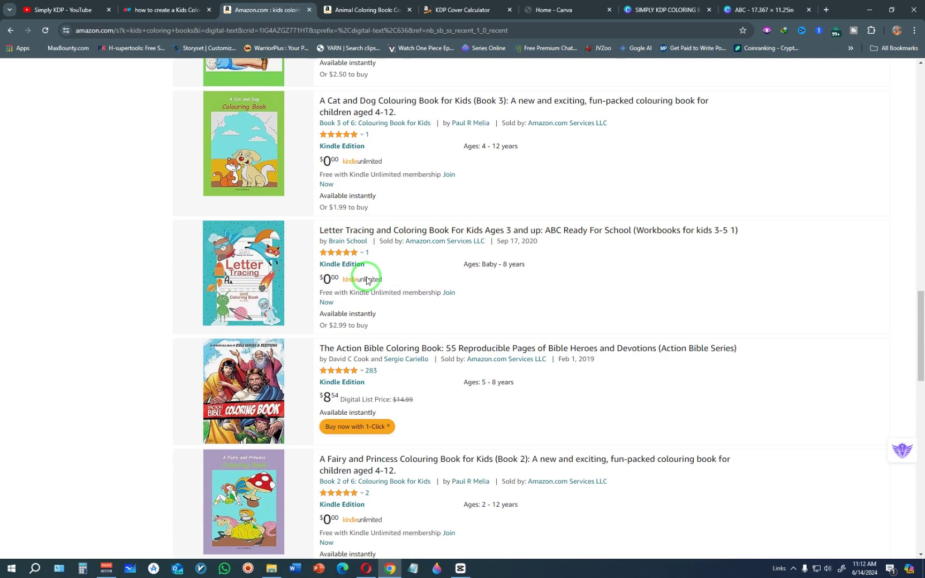
Examine the Animal Coloring Book listing with its cover image enlarged and the image's options displayed
click(373, 10)
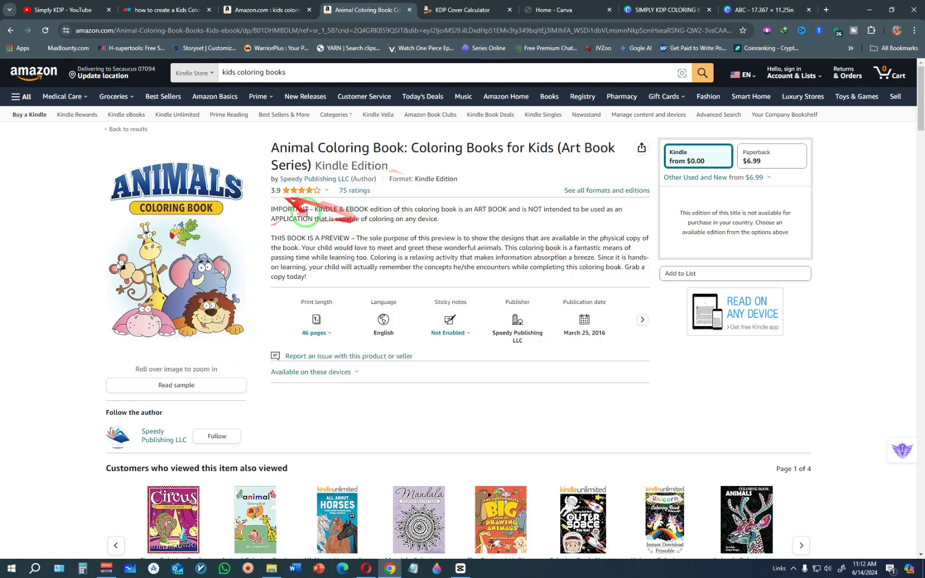
click(178, 223)
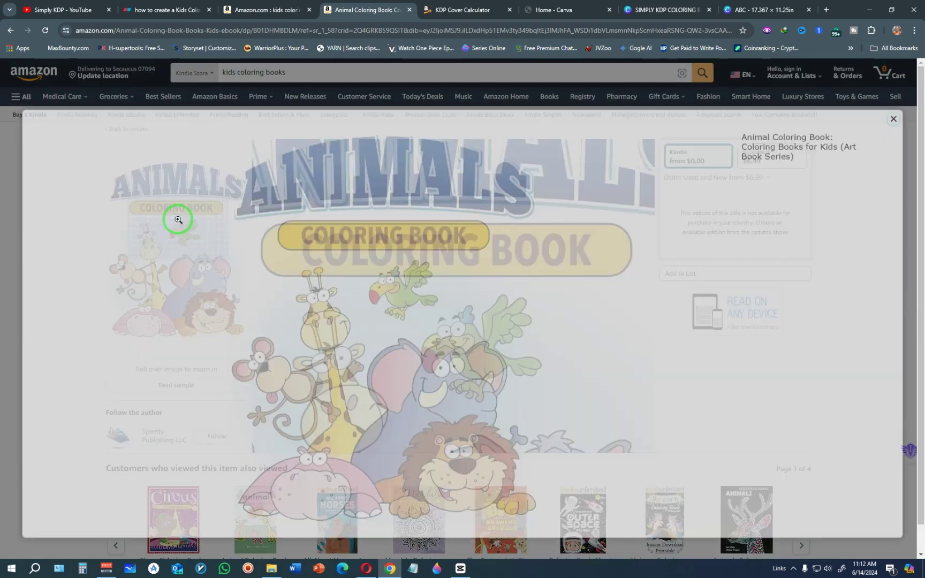
right_click(382, 255)
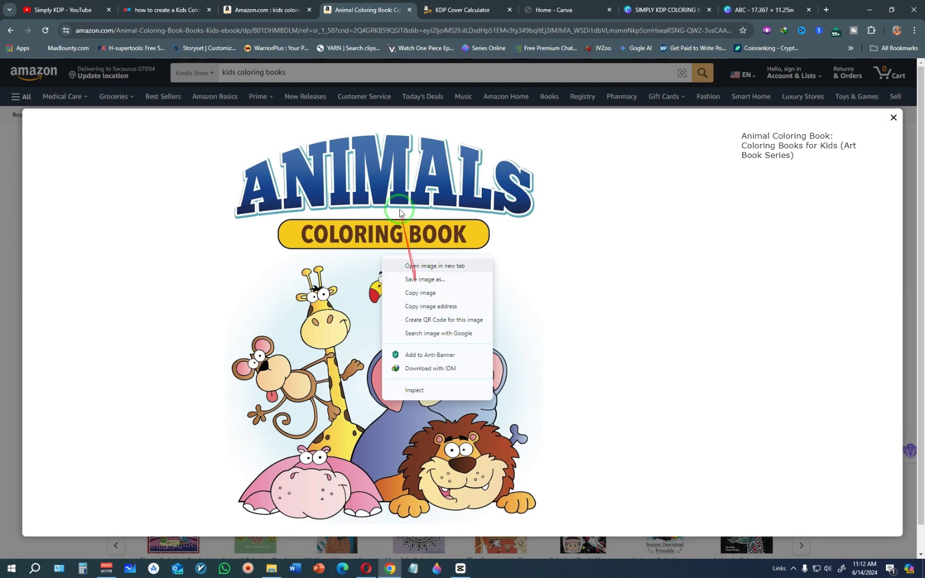
Review the book cover outline in Eraser alongside the enlarged Animal Coloring Book cover
click(167, 9)
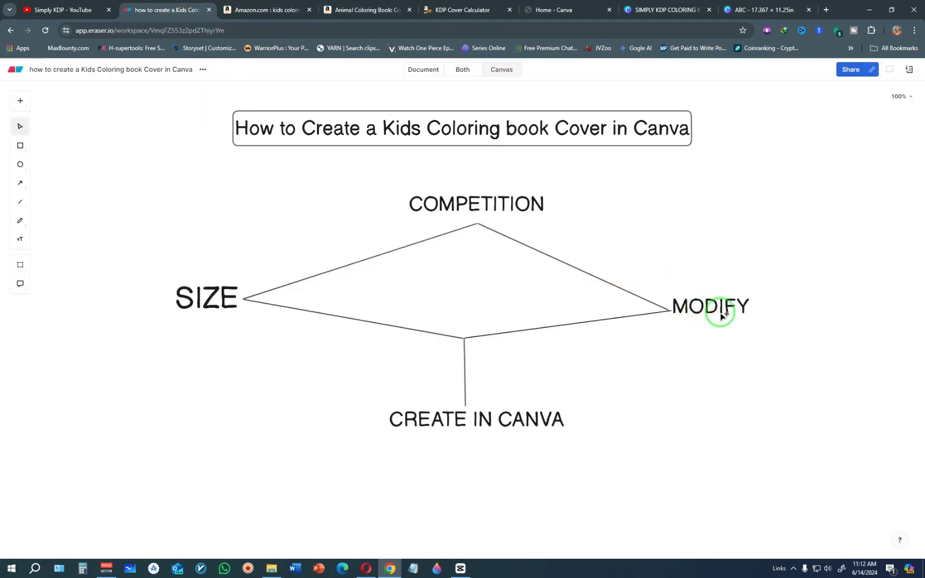
click(367, 10)
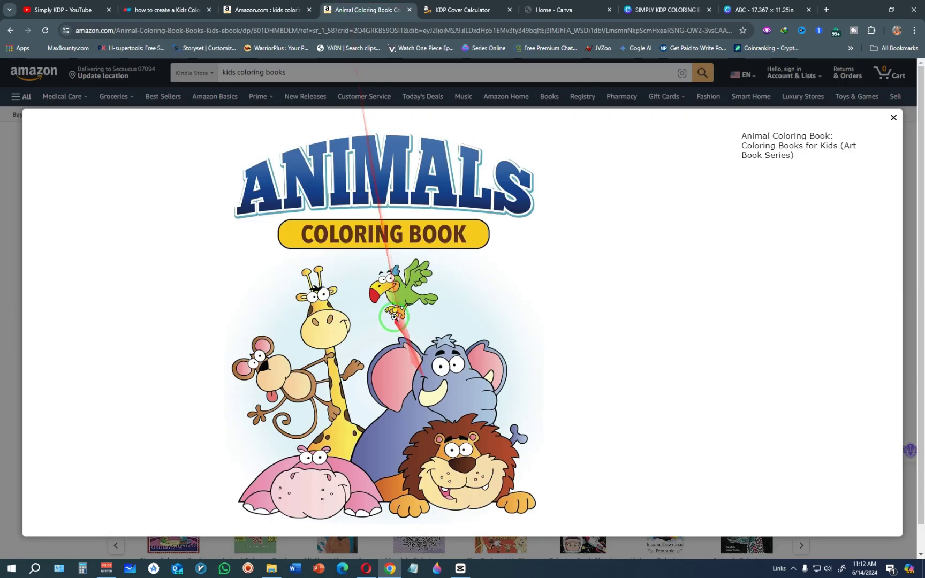
click(167, 10)
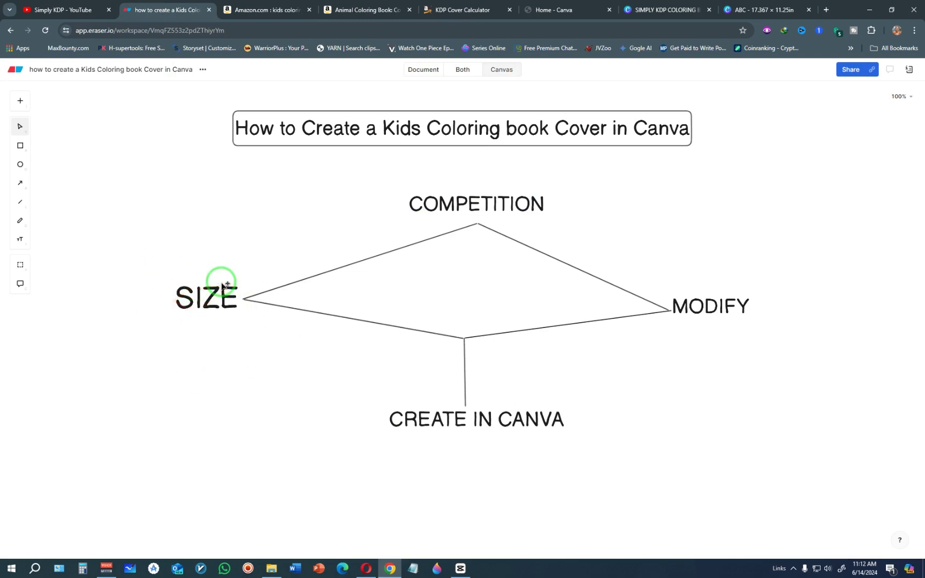
In the KDP Cover Calculator, set the binding type to Paperback and the interior type to Black & white
click(455, 6)
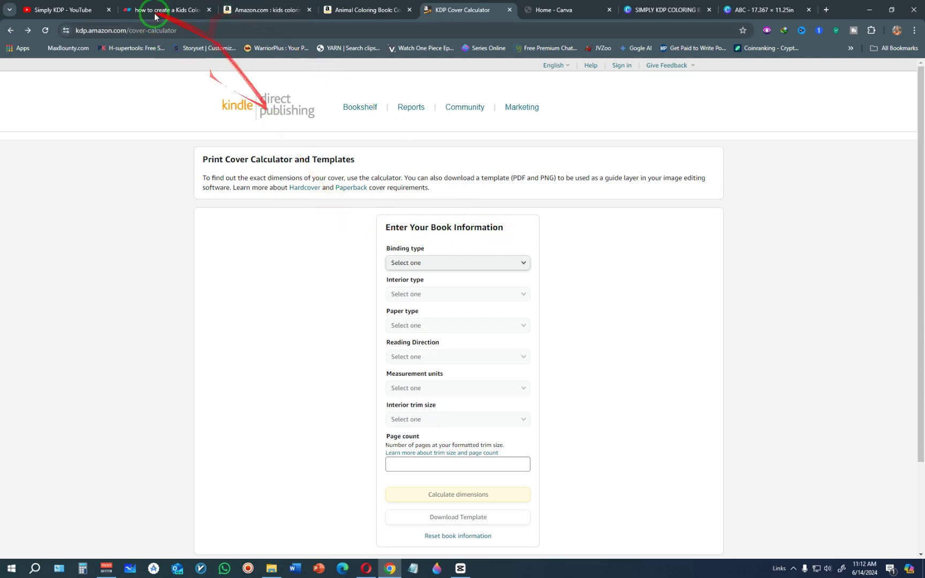
click(59, 10)
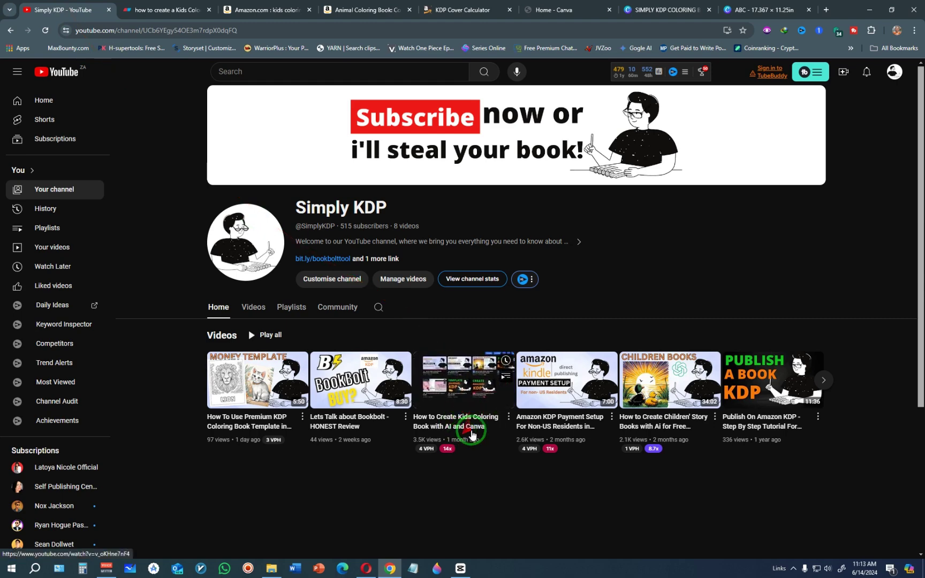
click(464, 10)
click(432, 263)
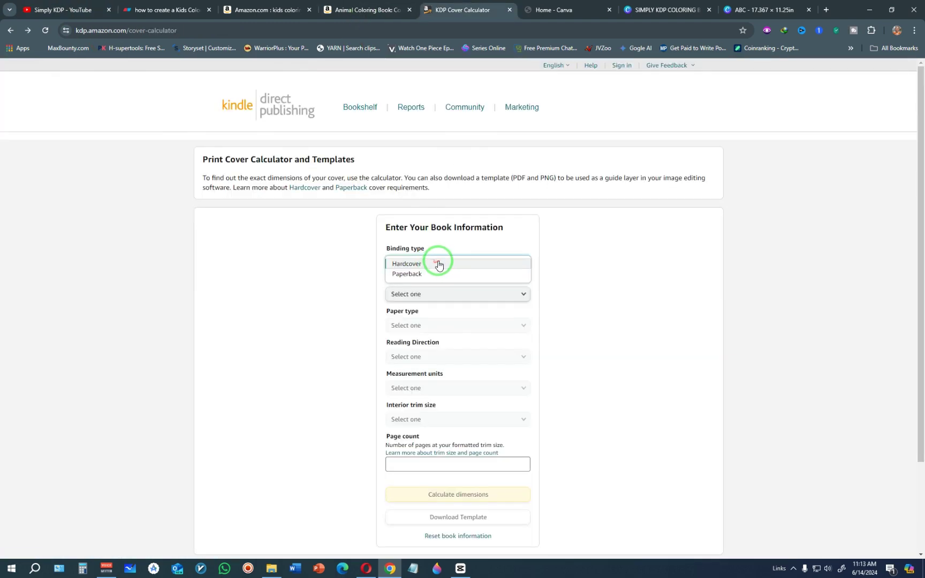
click(421, 274)
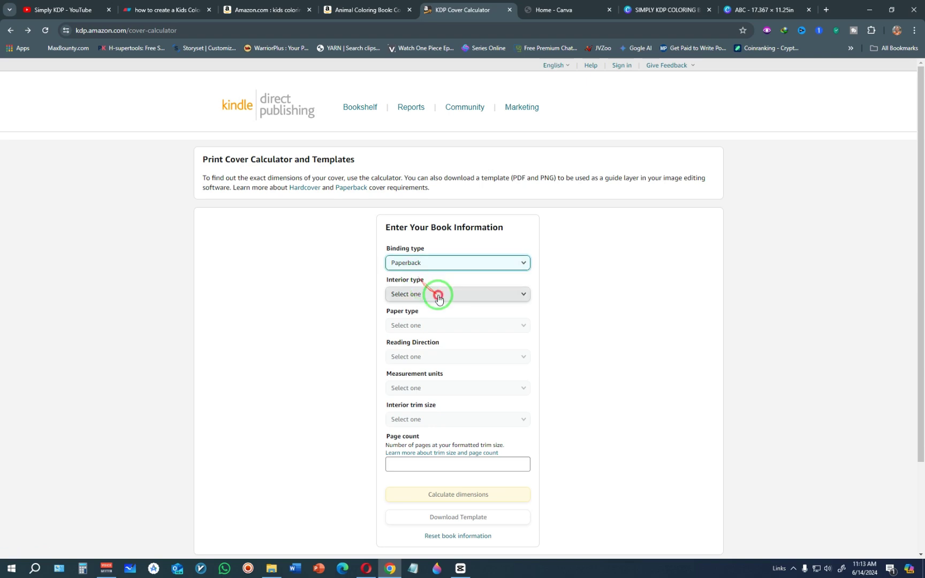
click(439, 298)
click(422, 294)
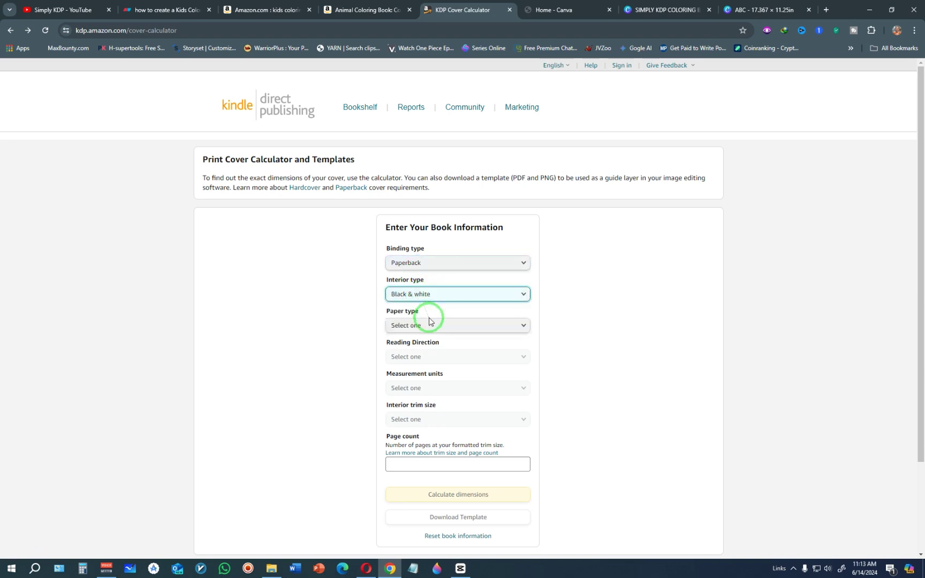
Set the book's paper type to White paper, reading direction to Left to Right and measurement units to Inches
click(429, 322)
click(428, 335)
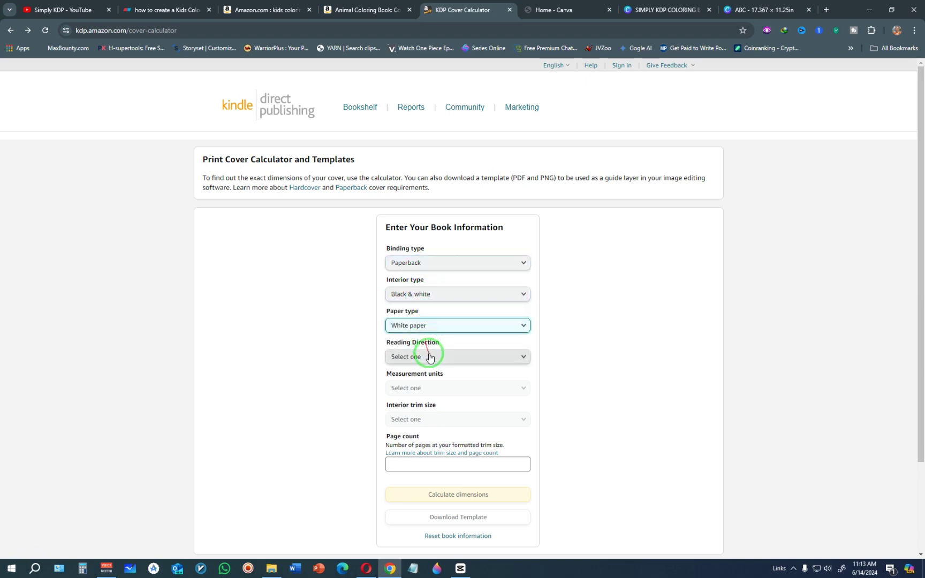
click(429, 357)
click(421, 358)
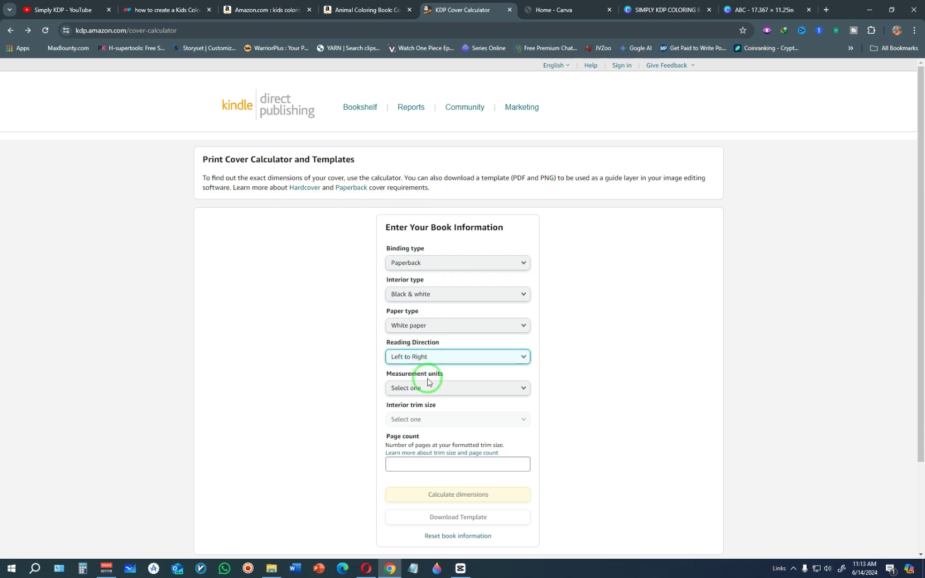
click(428, 384)
click(407, 390)
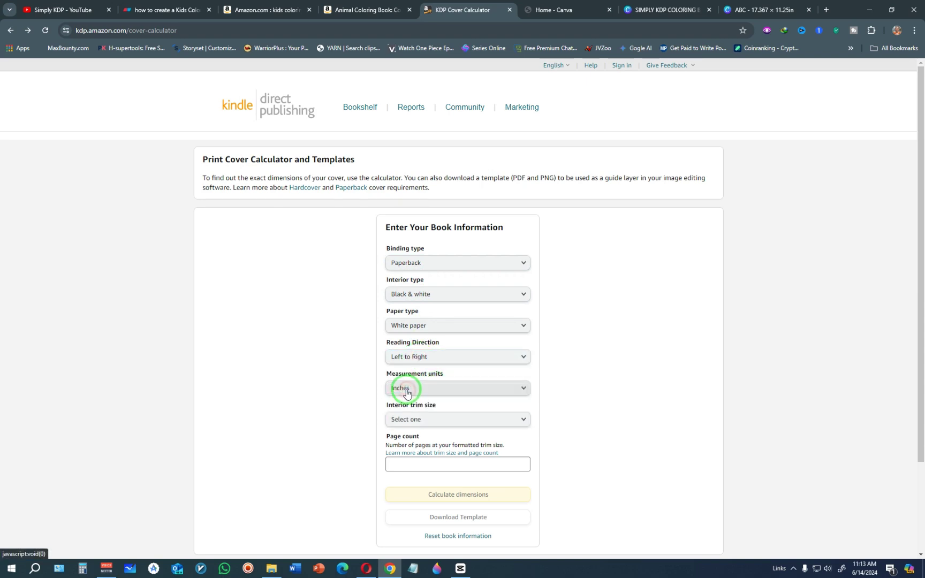
Set the interior trim size to 8.5 x 11 in and the page count to 52
scroll(449, 380, down, 1)
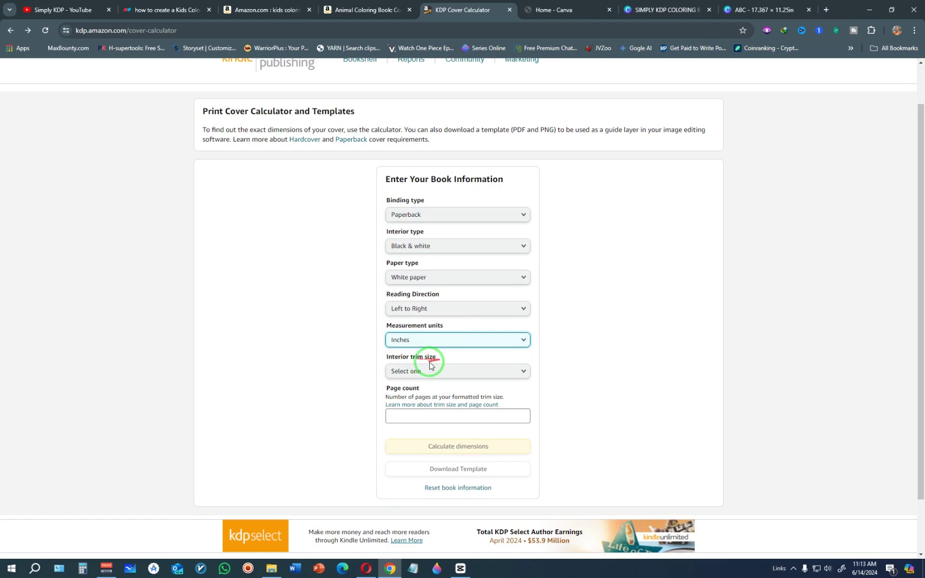
click(450, 371)
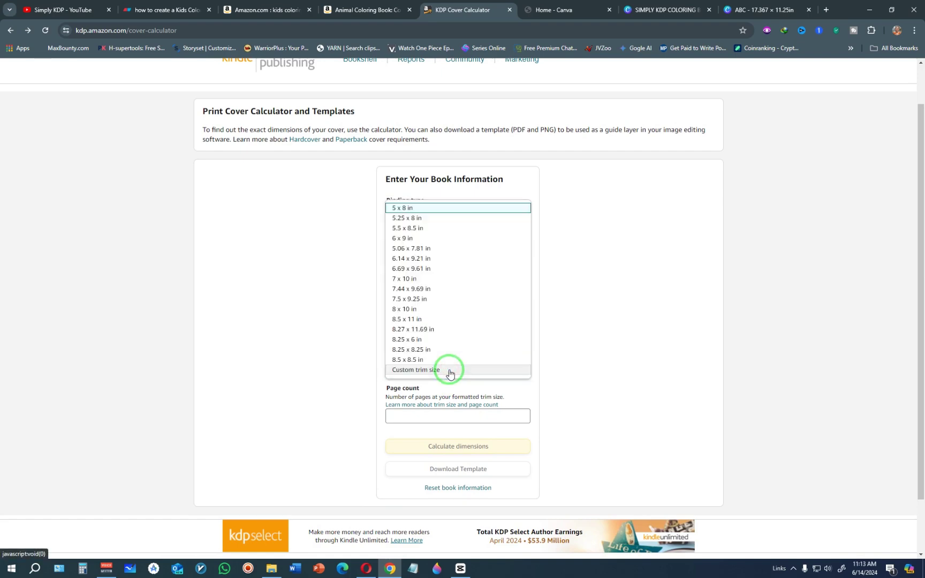
click(75, 10)
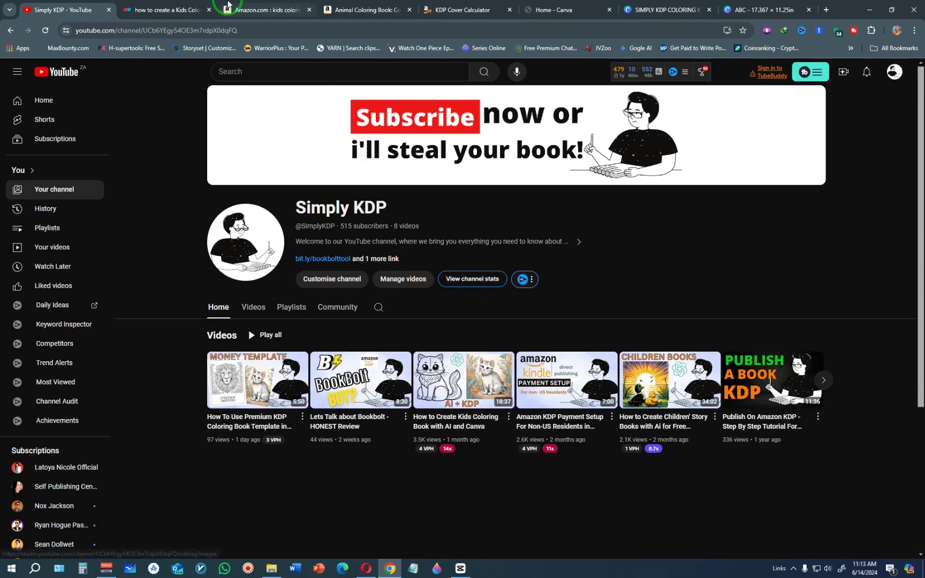
click(447, 8)
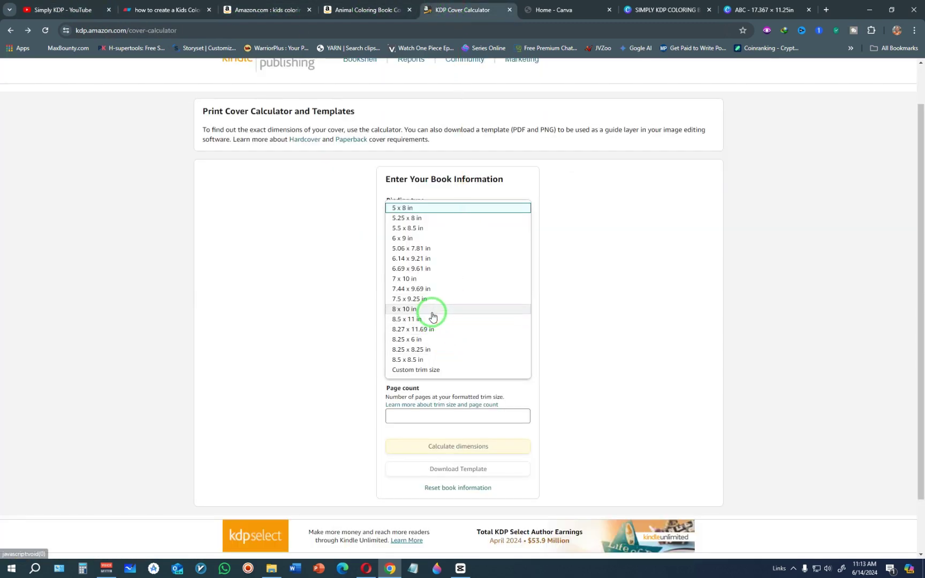
click(406, 320)
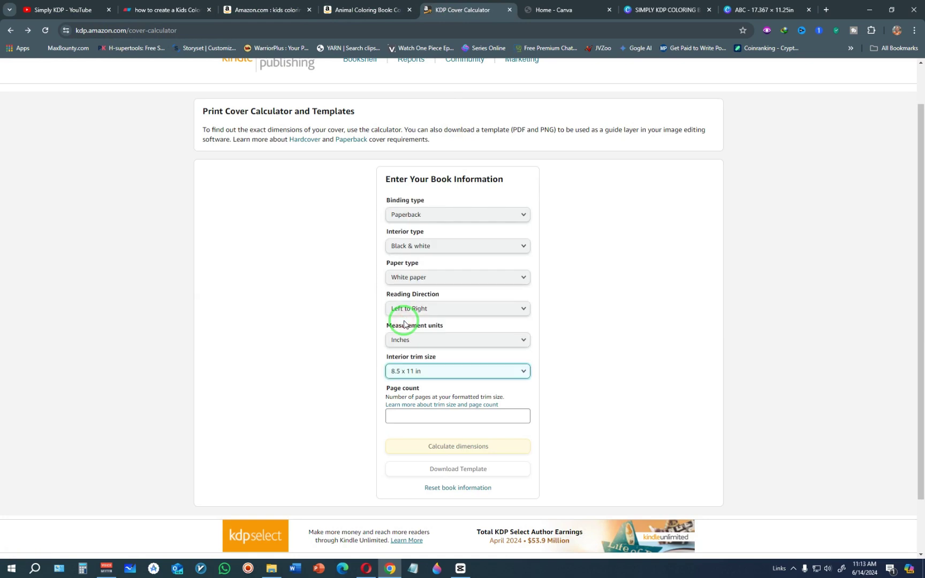
click(434, 416)
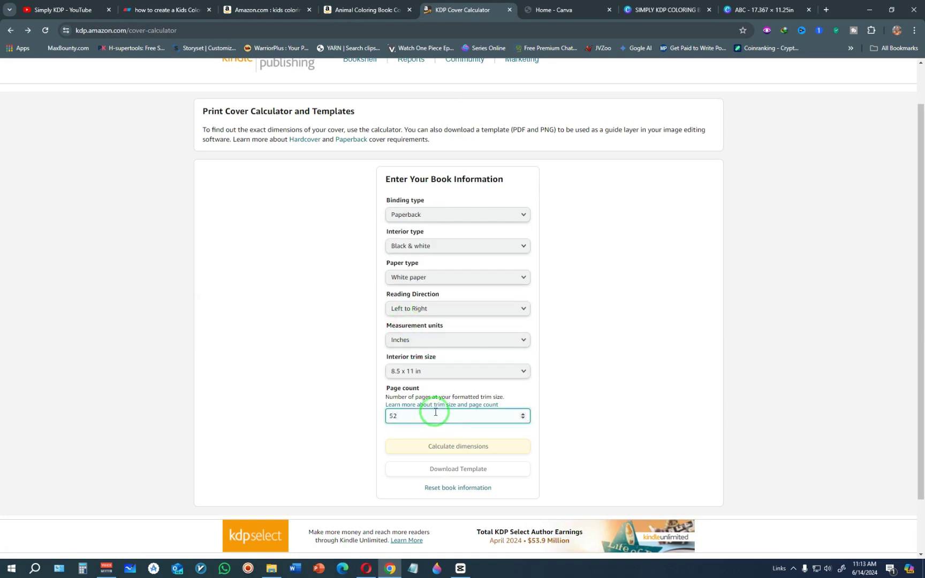
Look over the Simply KDP channel's videos on YouTube and calculate the cover dimensions in the KDP Cover Calculator
click(54, 4)
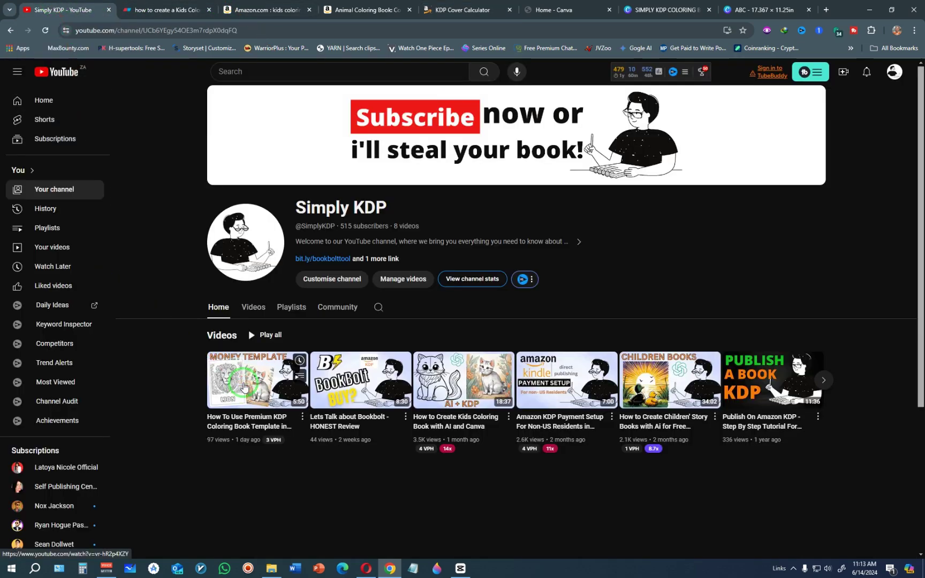
mouse_move(244, 385)
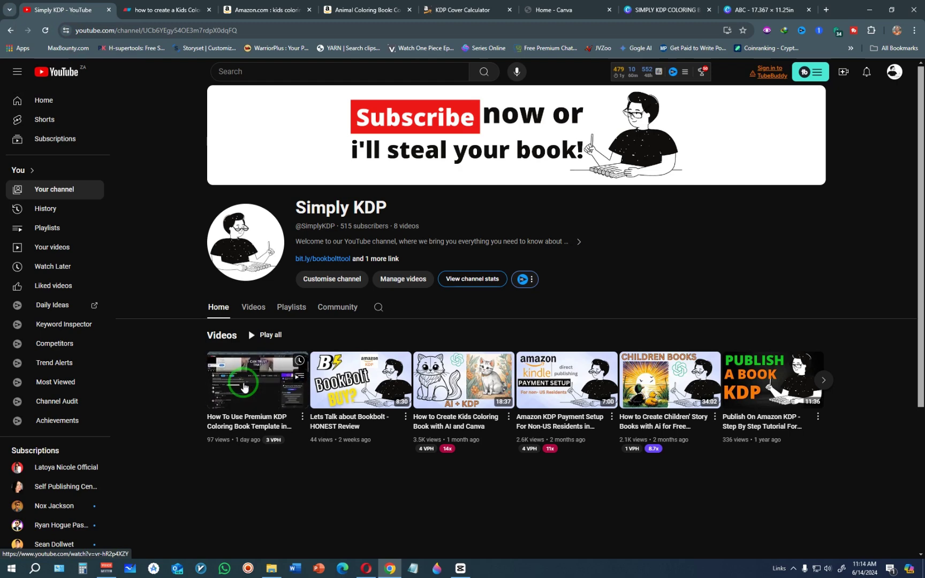
click(441, 9)
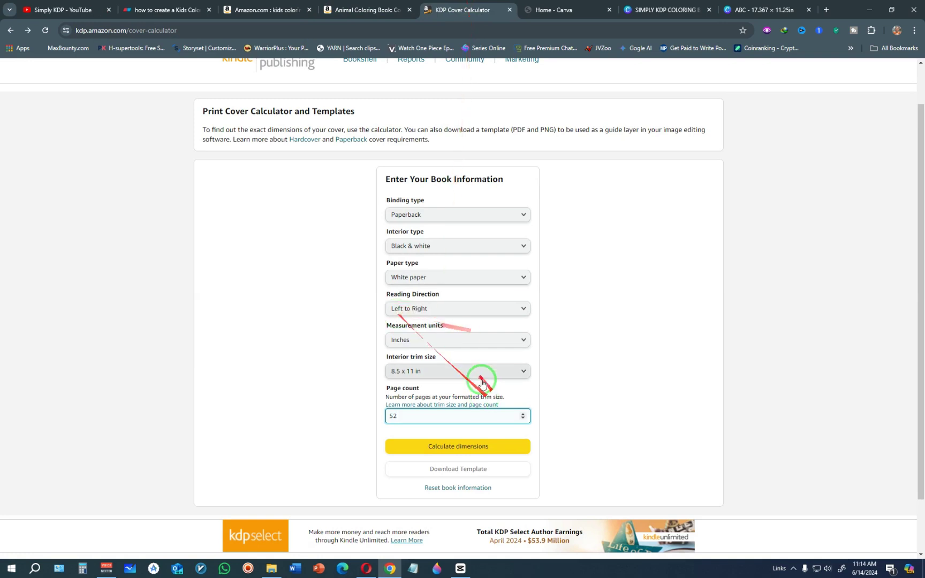
click(458, 450)
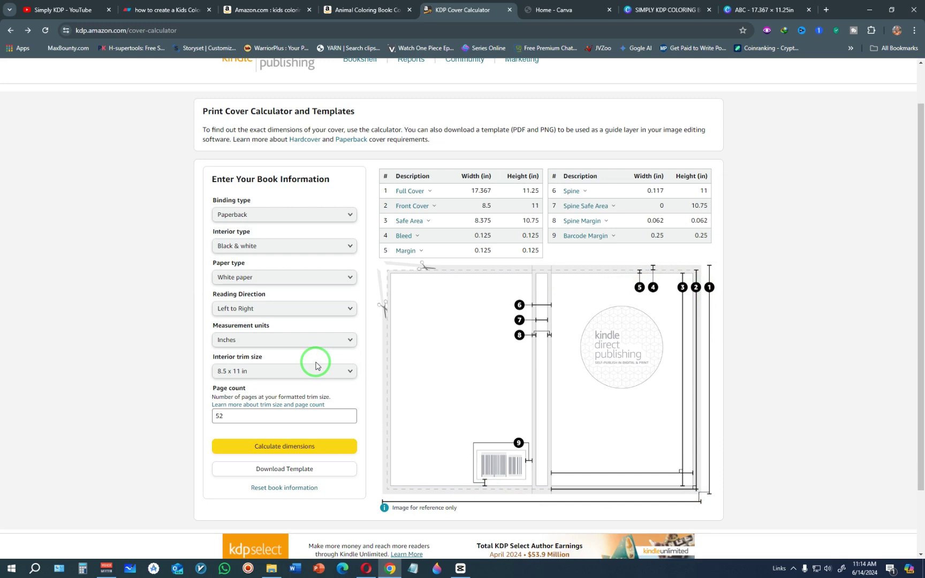
Highlight and examine the full cover width and height in the calculated dimensions table
mouse_move(406, 198)
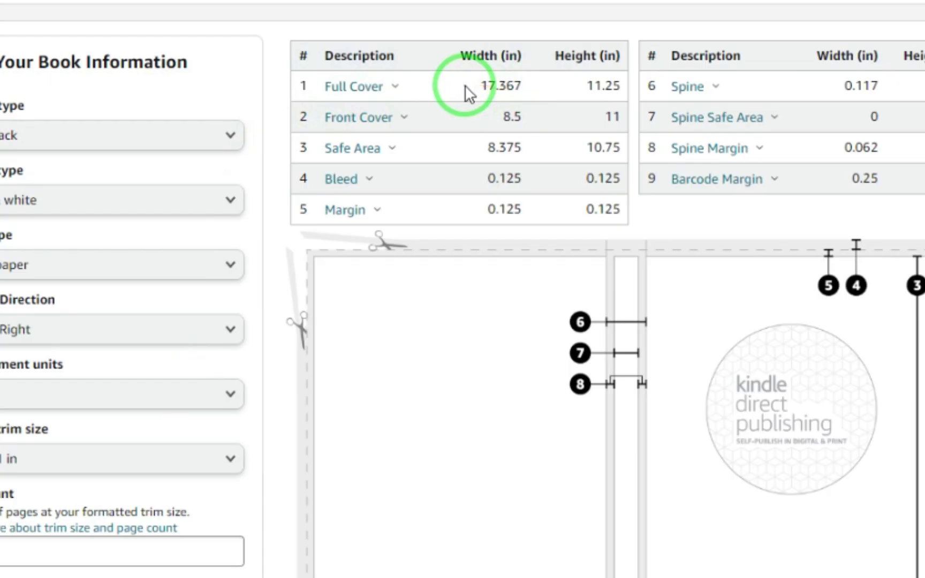
drag(470, 190, 533, 191)
drag(607, 87, 623, 87)
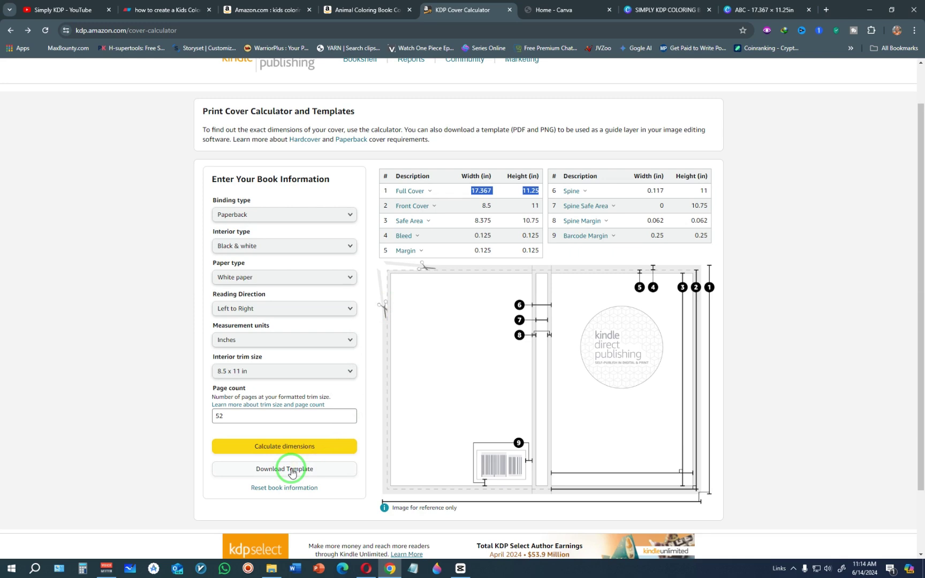
mouse_move(407, 193)
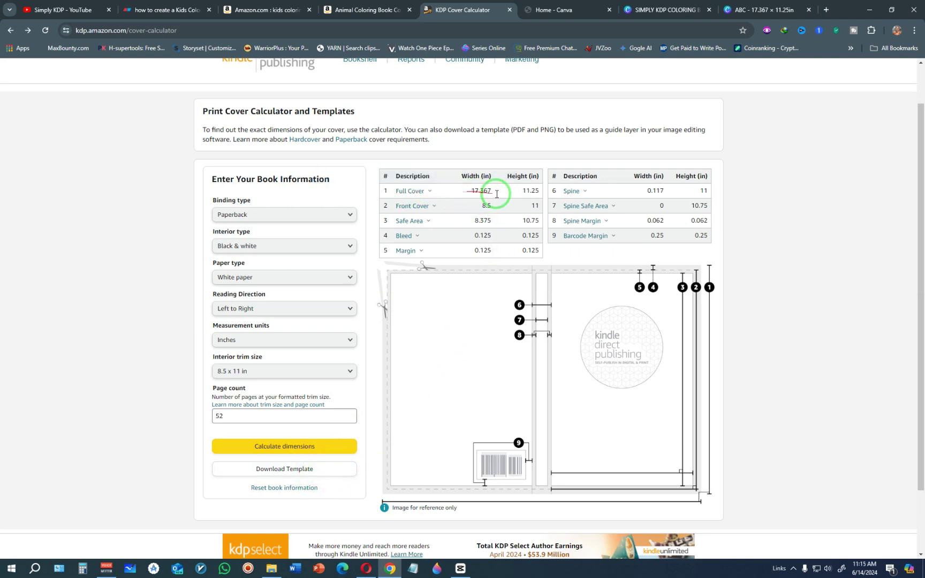
View the Canva home page and check the Create in Canva stage of the outline in Eraser
click(542, 10)
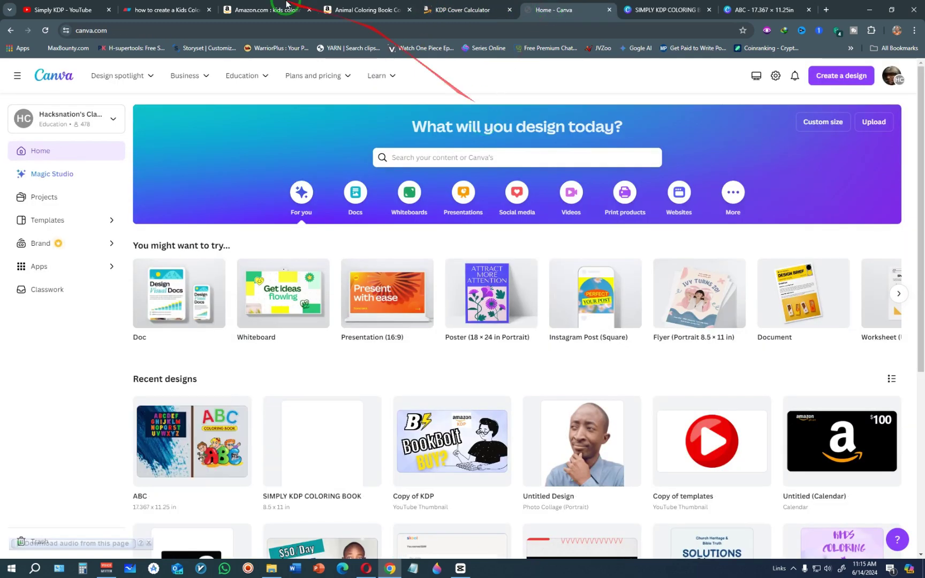
click(166, 10)
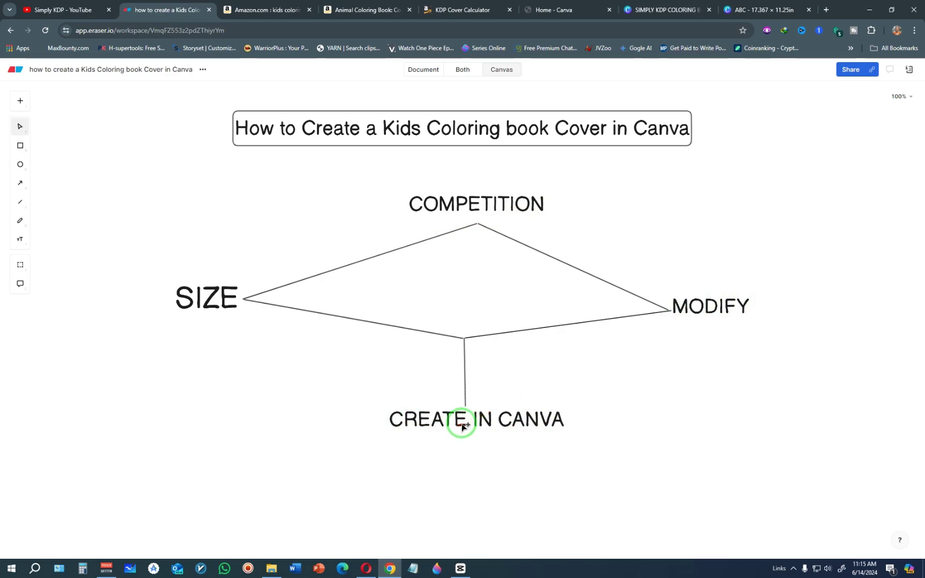
Create a new custom-size Canva design of 17.367 × 11.25 in, checking the full cover dimensions in the KDP Cover Calculator
click(554, 10)
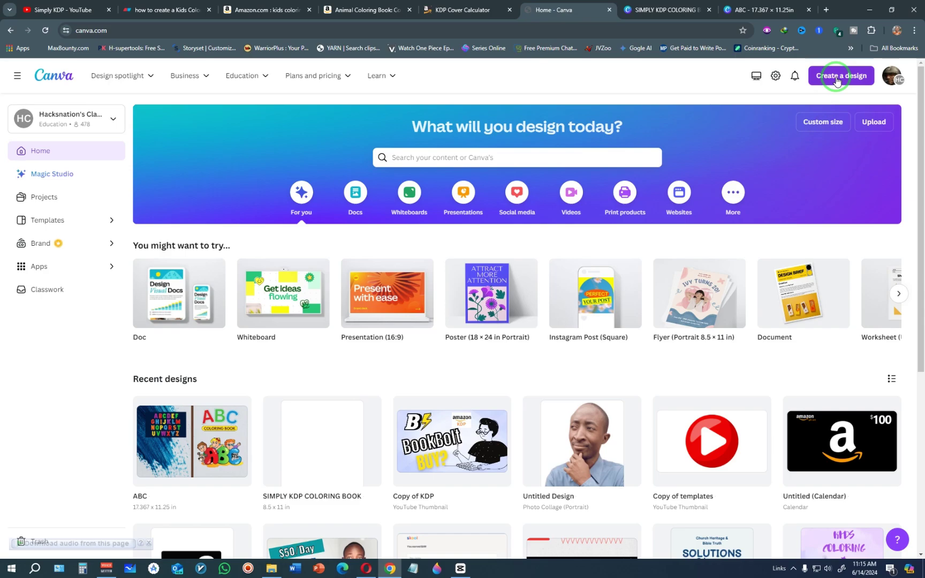
click(838, 78)
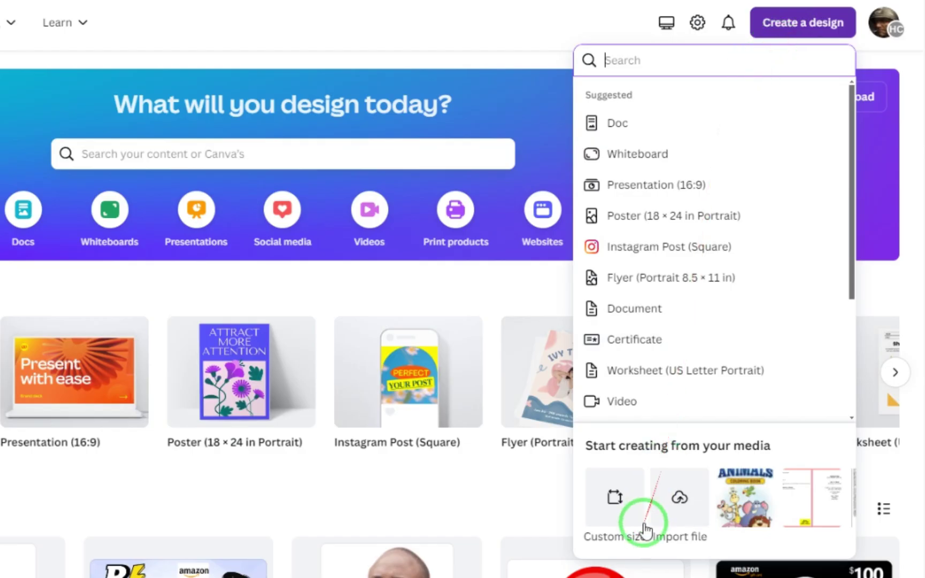
click(619, 514)
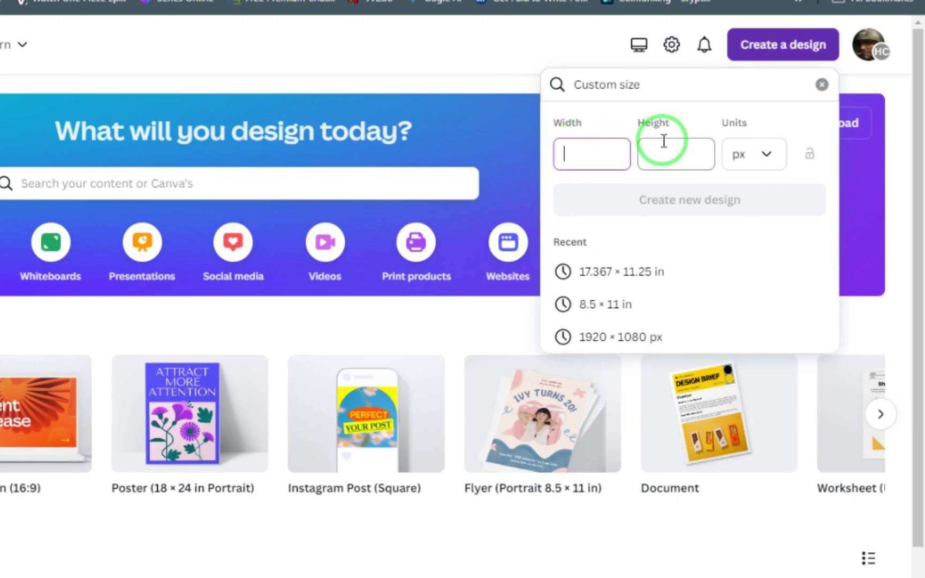
click(302, 6)
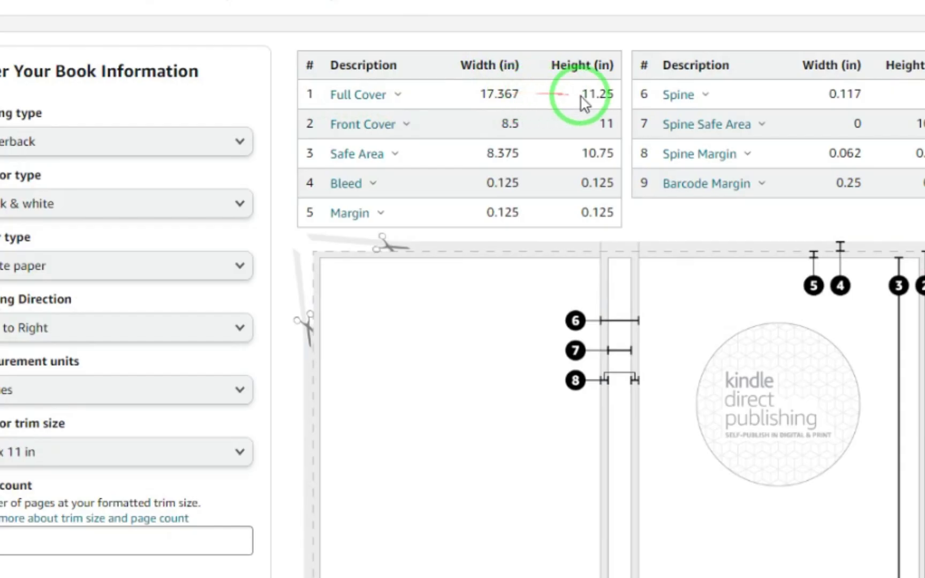
click(554, 9)
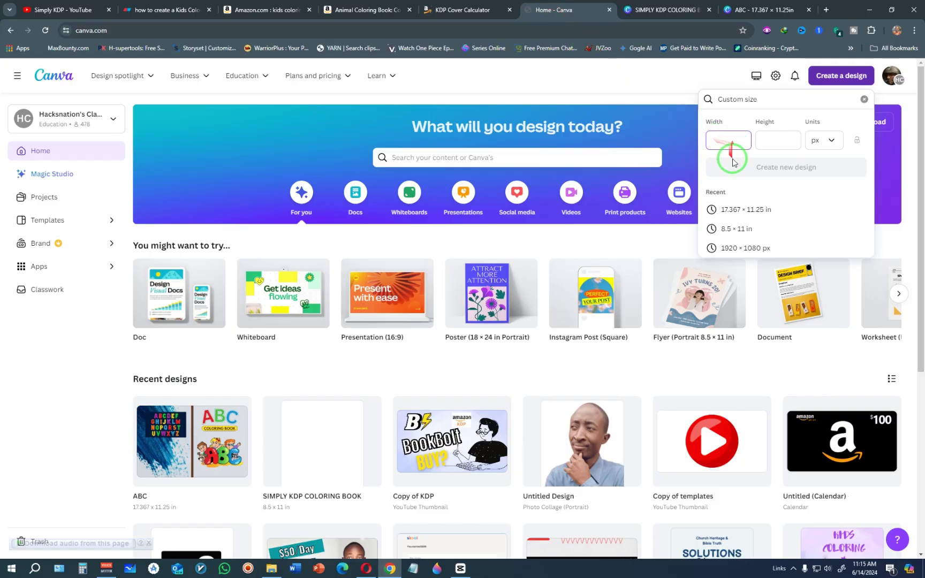
click(738, 210)
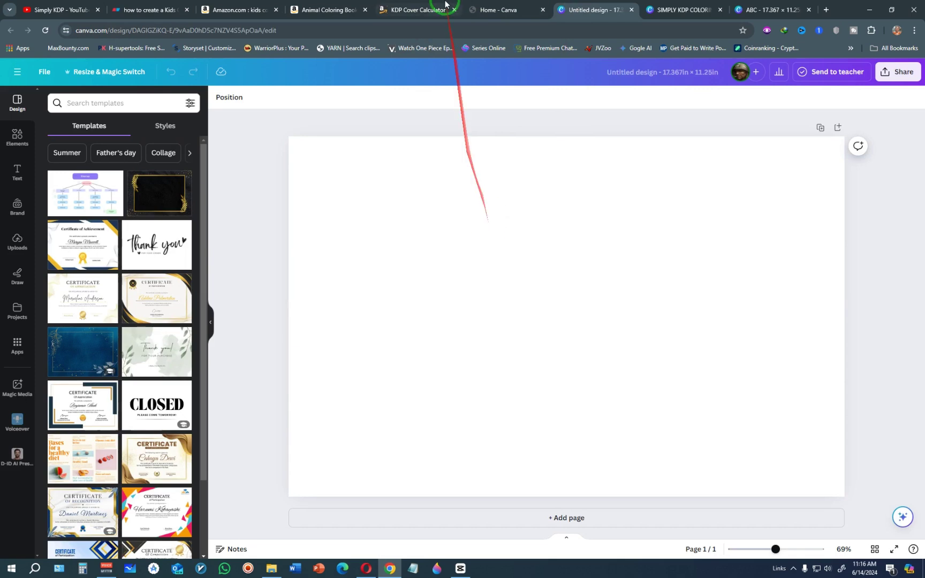
Review the KDP Cover Calculator's template layout and the Animals Coloring Book cover on Amazon, and return to the blank Canva design
click(428, 9)
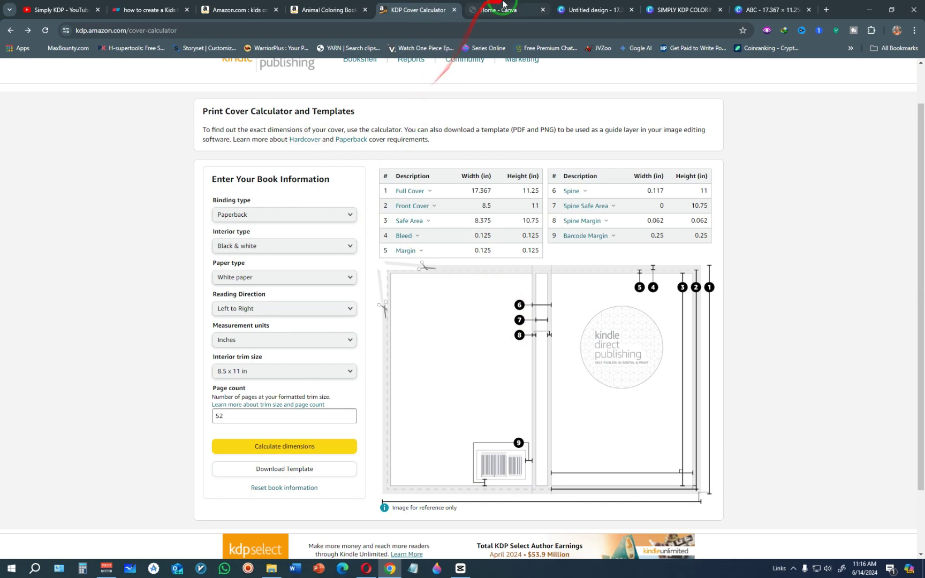
click(327, 9)
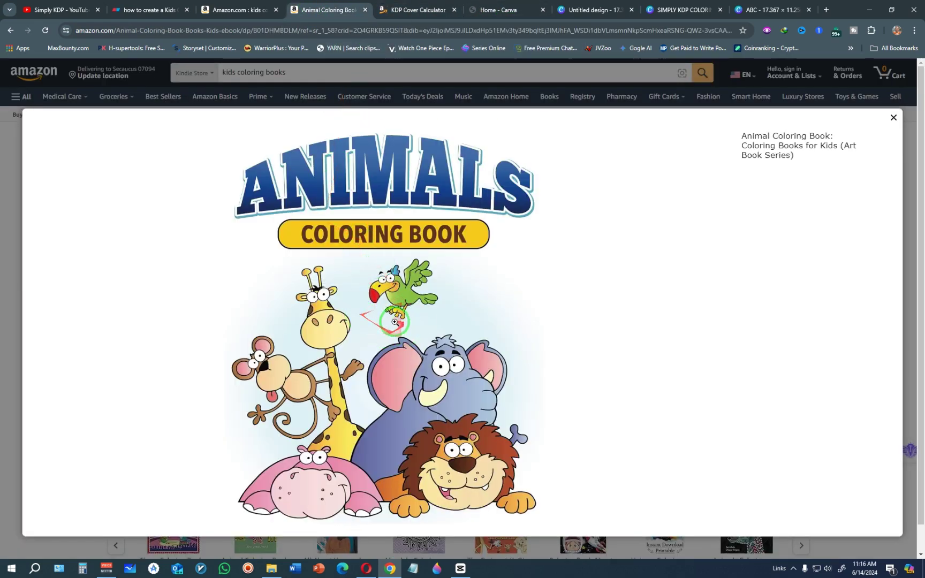
click(587, 8)
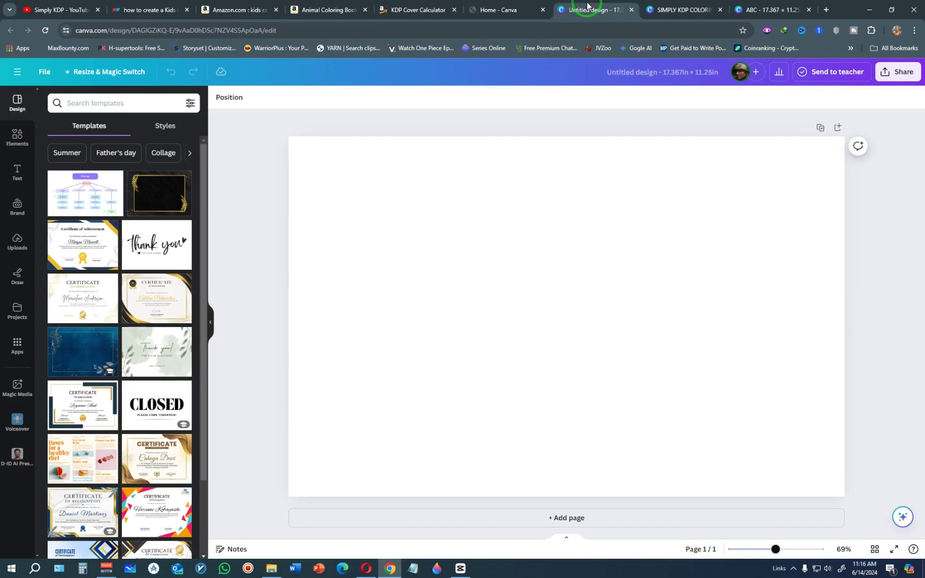
Place the uploaded KDP paperback cover template on the page and scale it to fill the whole canvas
click(18, 241)
click(96, 130)
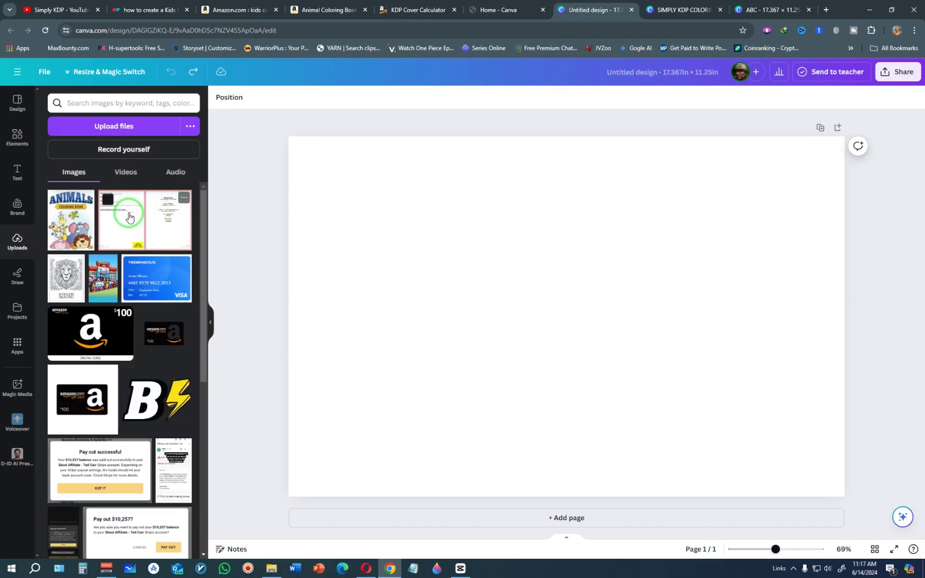
drag(129, 216, 394, 214)
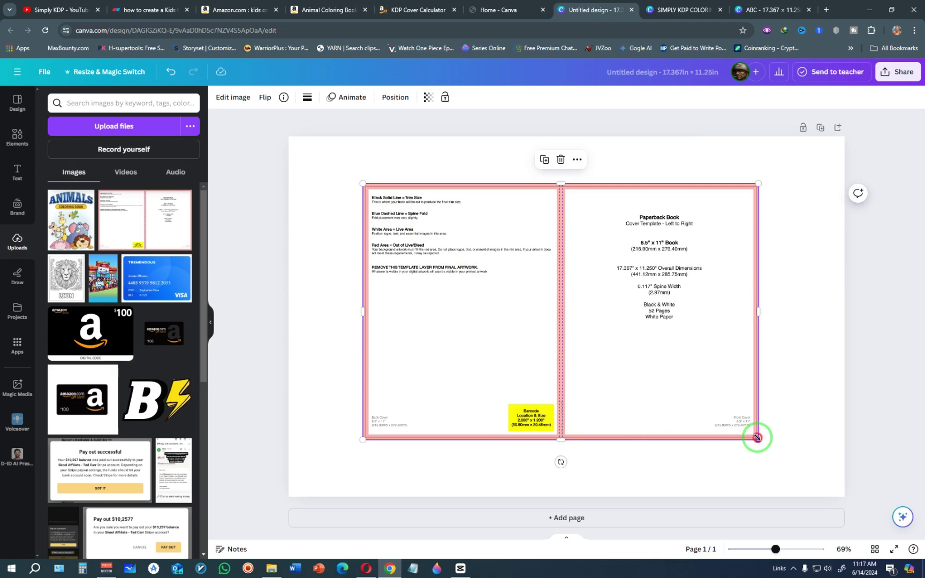
drag(758, 438, 839, 506)
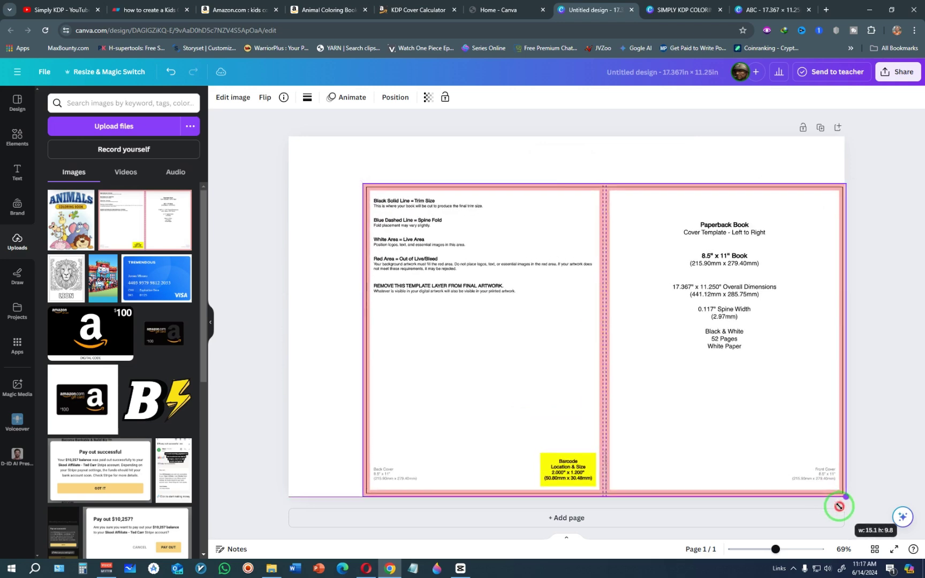
drag(363, 184, 290, 138)
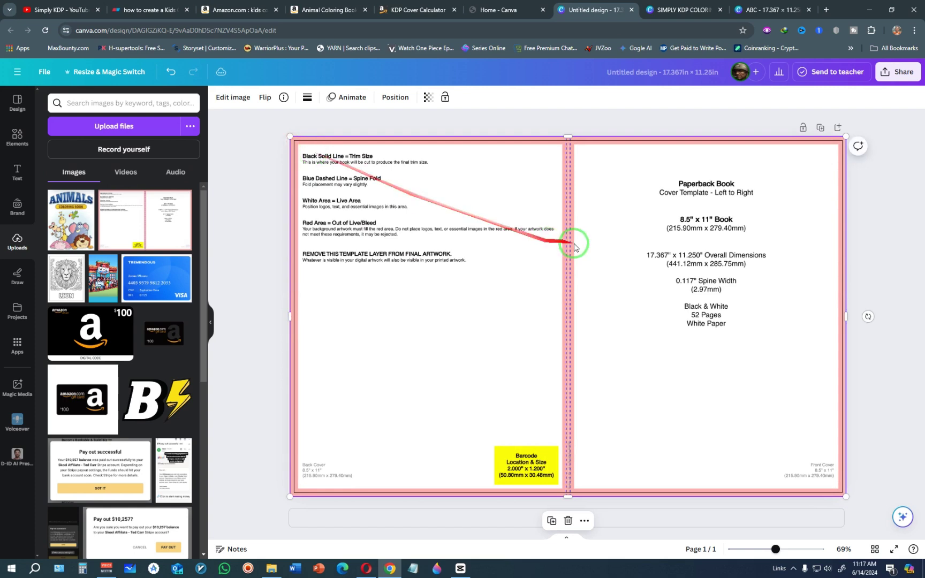
click(883, 232)
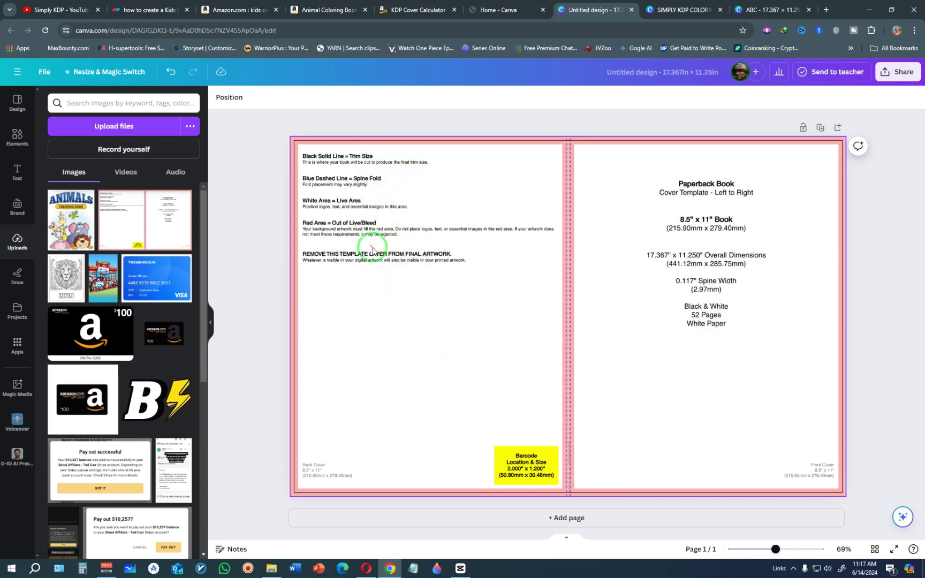
key(ctrl+z)
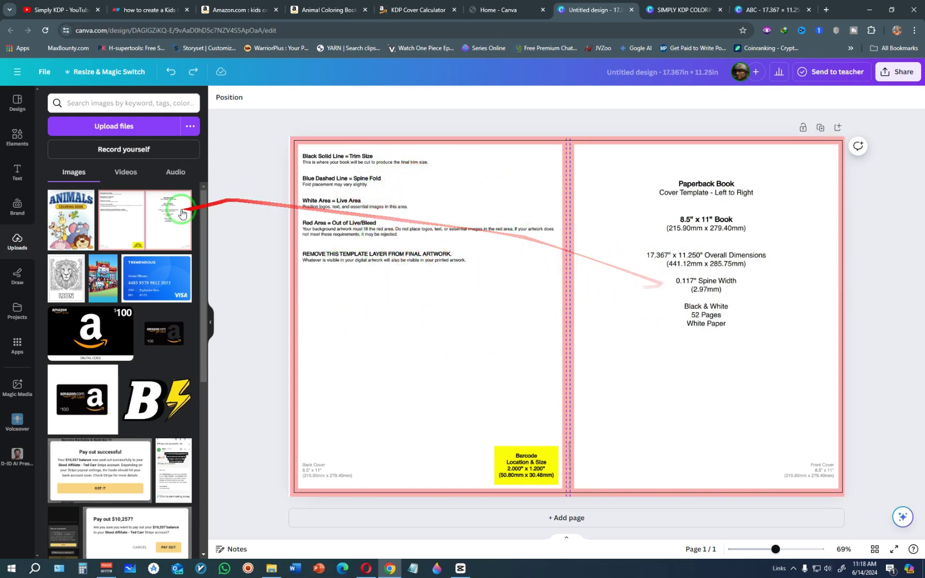
Add the uploaded Animals coloring book cover image and fit it inside the template's back cover area
click(75, 223)
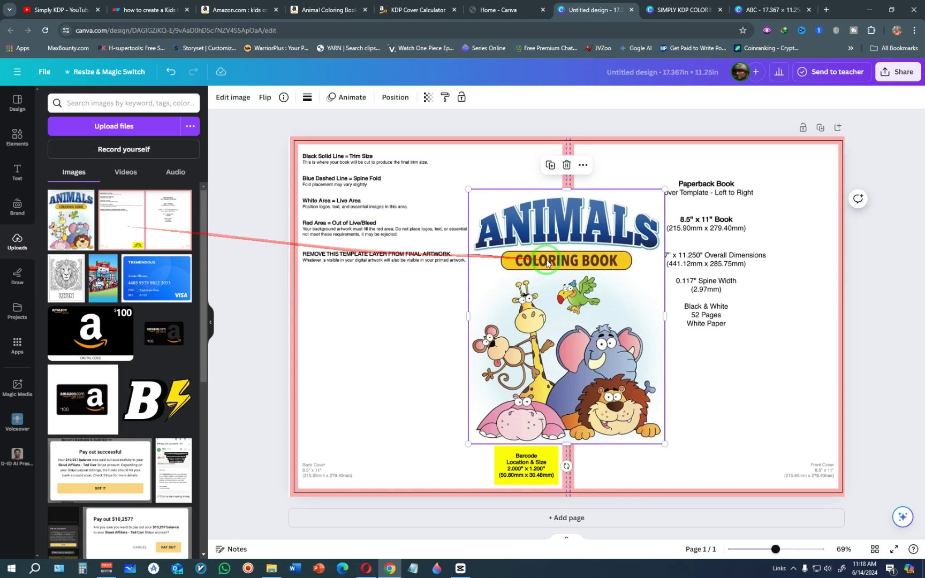
drag(557, 262, 434, 249)
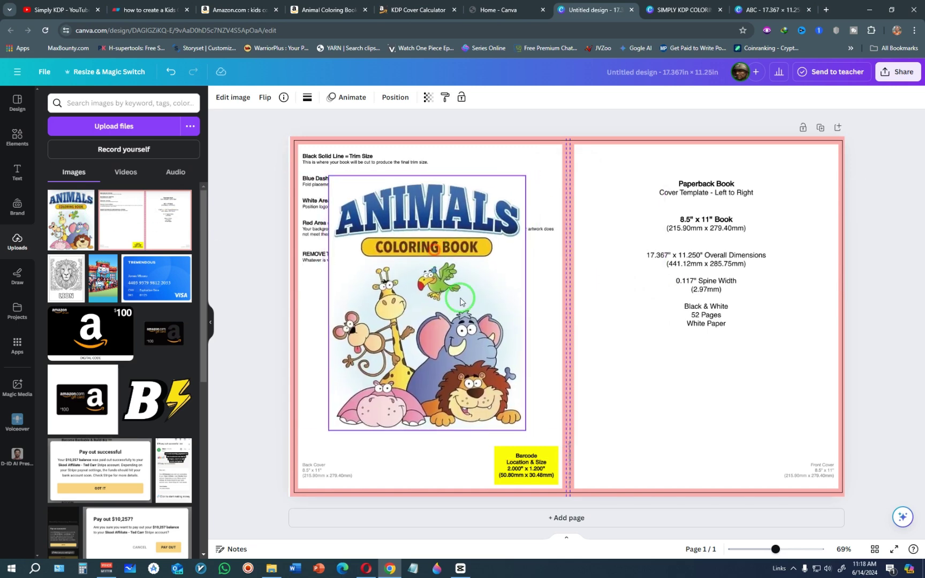
drag(461, 301, 460, 302)
drag(525, 428, 564, 484)
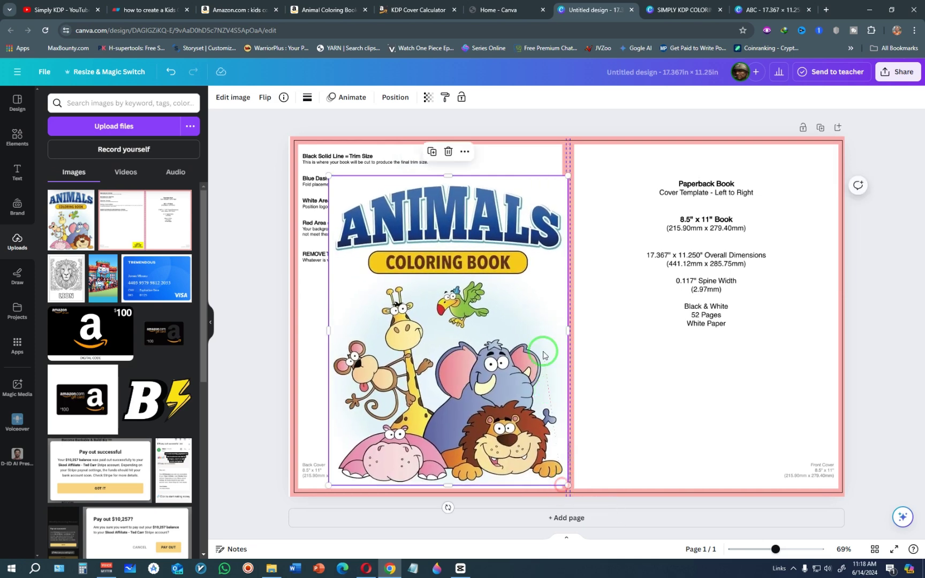
drag(544, 351, 512, 363)
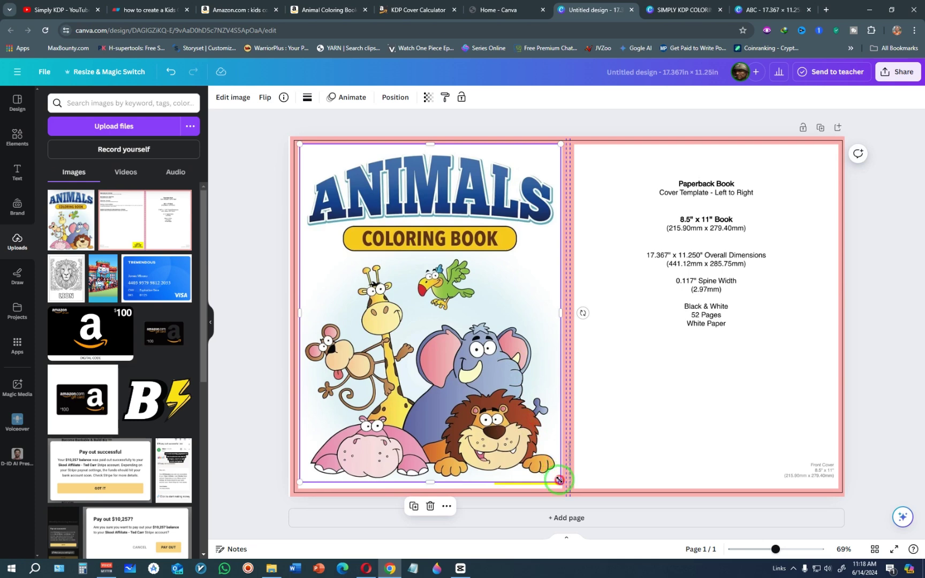
drag(559, 480, 564, 484)
drag(521, 365, 520, 366)
click(248, 207)
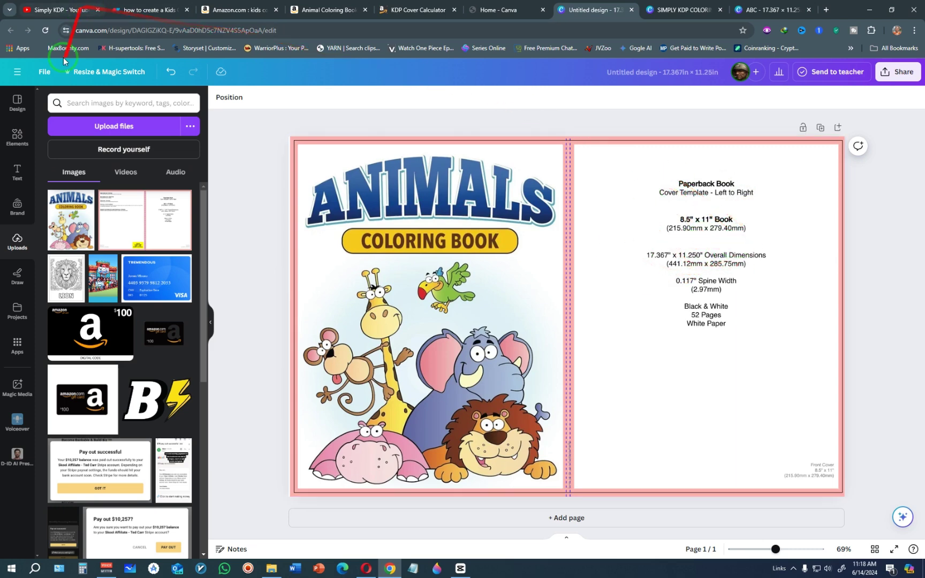
Add a heading with the text "ABC" to the cover design
mouse_move(64, 200)
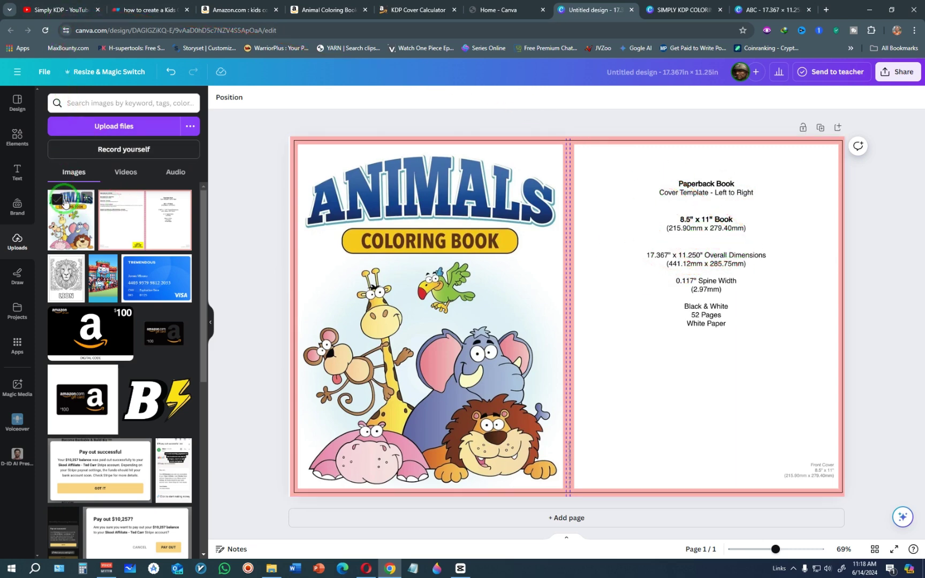
click(17, 172)
click(101, 188)
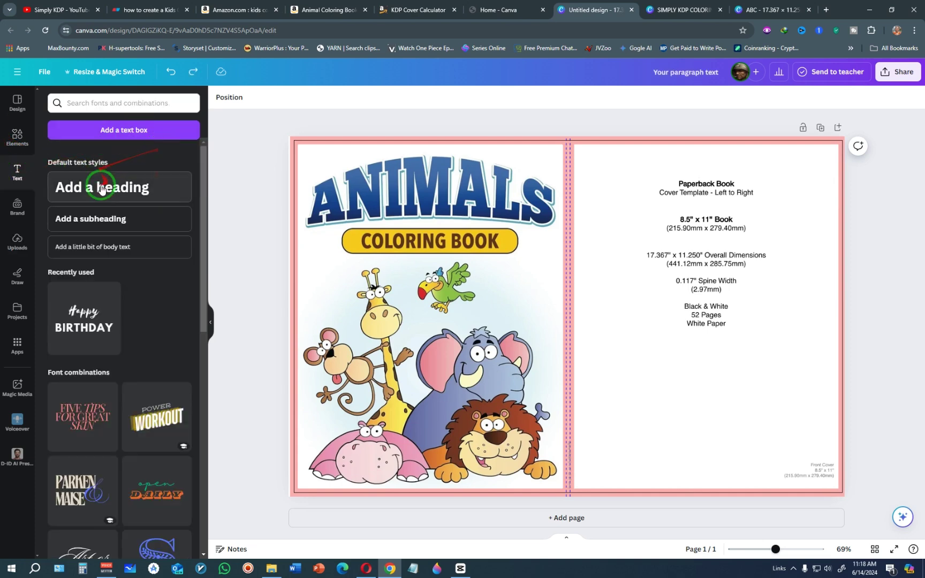
text(ABC)
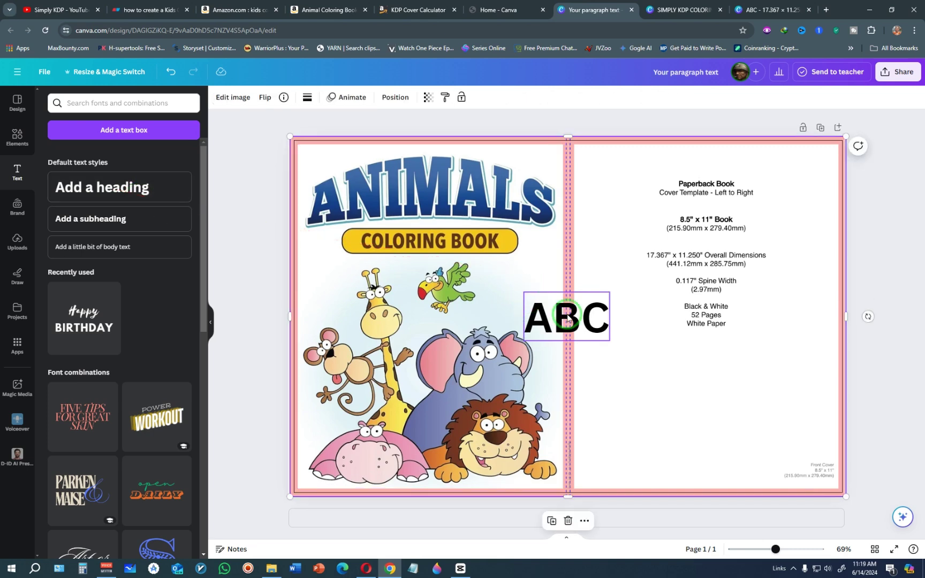
Enlarge the ABC heading to font size 185 against the ANIMALS title and move it to the upper part of the front cover
drag(568, 317, 317, 139)
drag(403, 187, 435, 193)
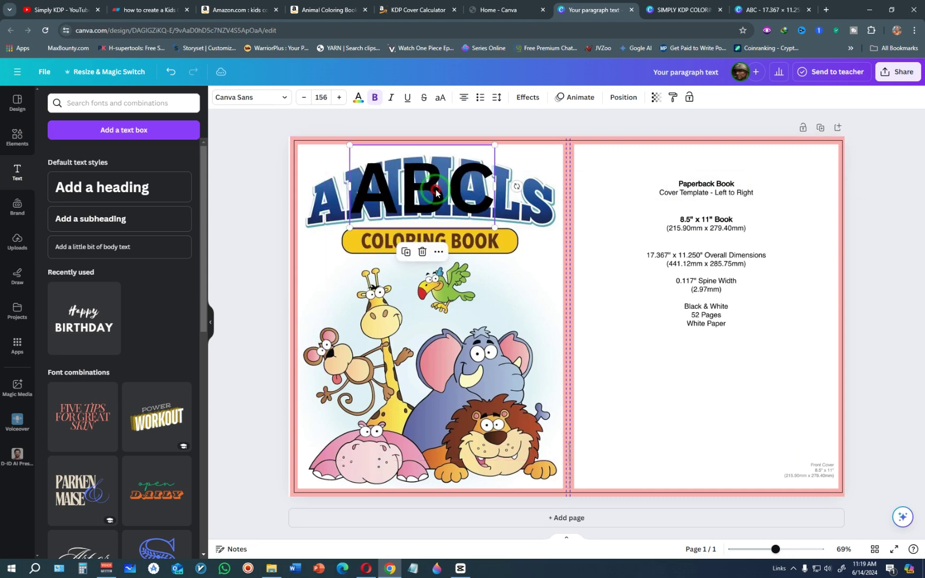
drag(498, 228, 526, 243)
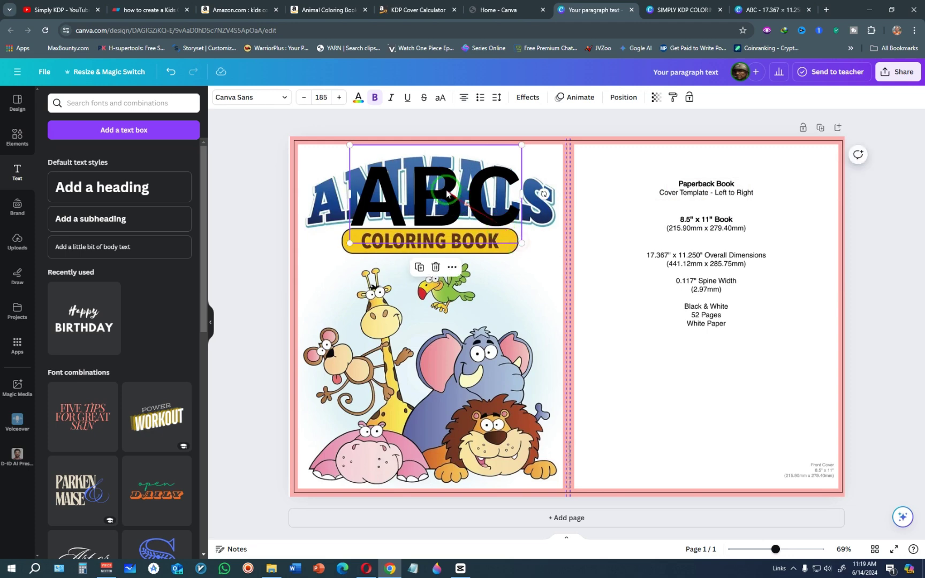
drag(449, 187, 724, 200)
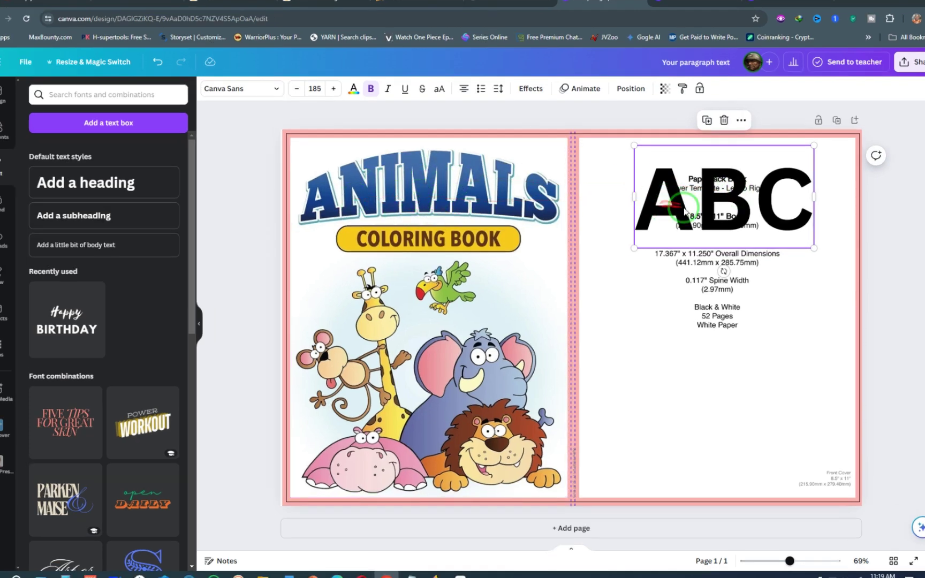
Color the ABC heading blue (#35629E) by sampling the ANIMALS title lettering
click(354, 92)
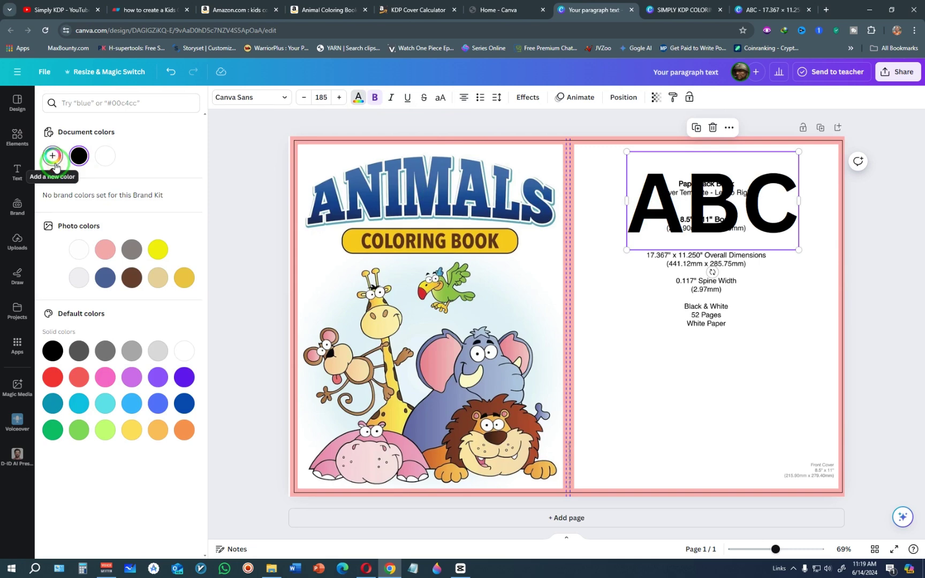
click(54, 160)
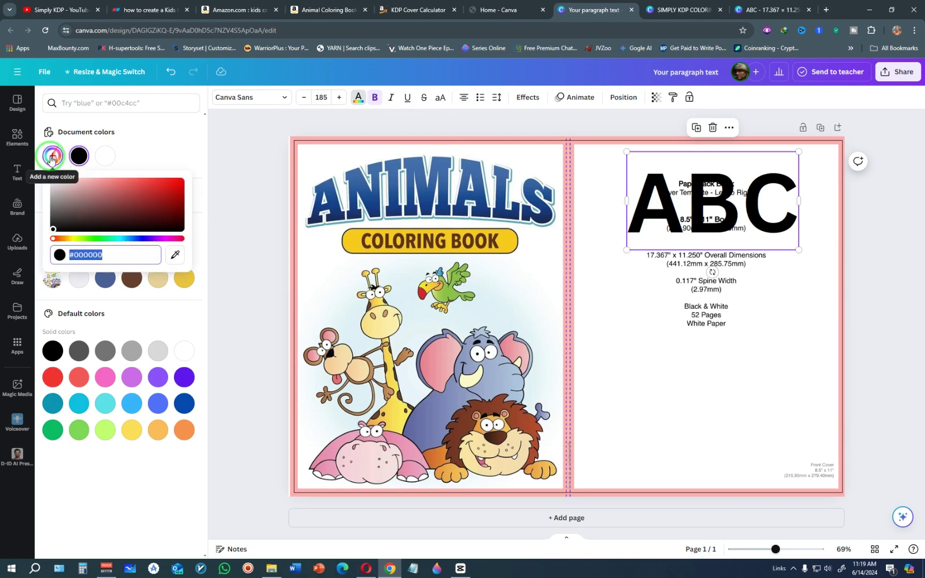
click(177, 257)
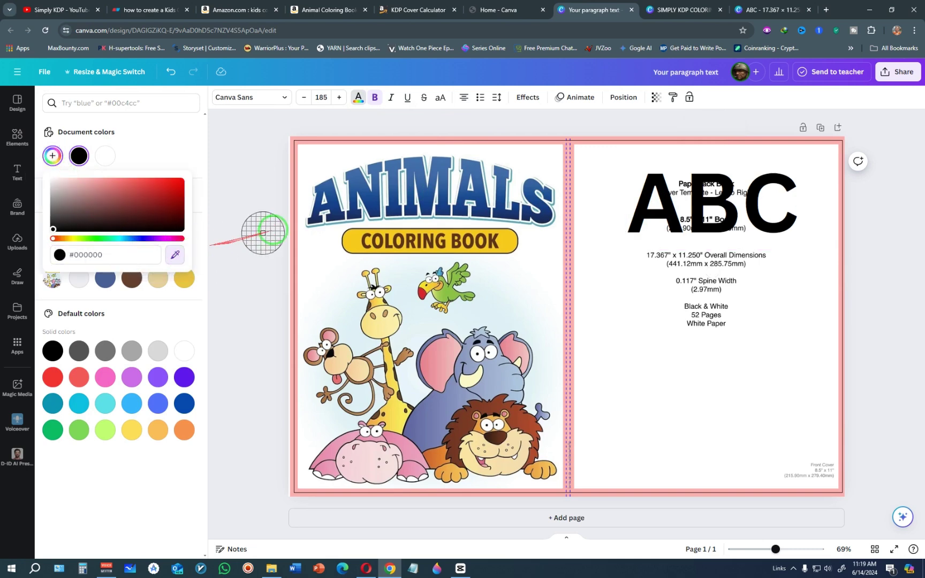
click(358, 184)
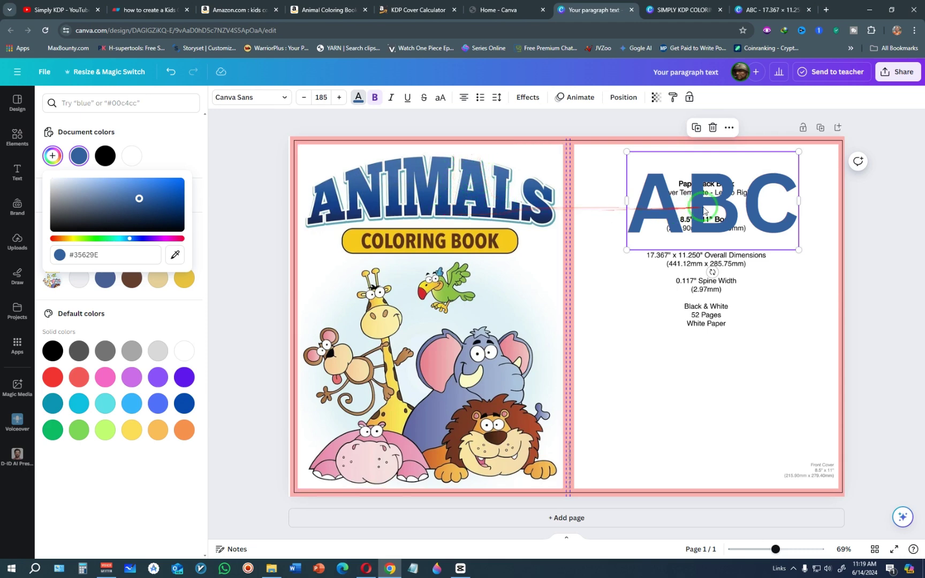
Apply an Outline effect in white to the ABC heading and duplicate the heading
click(527, 97)
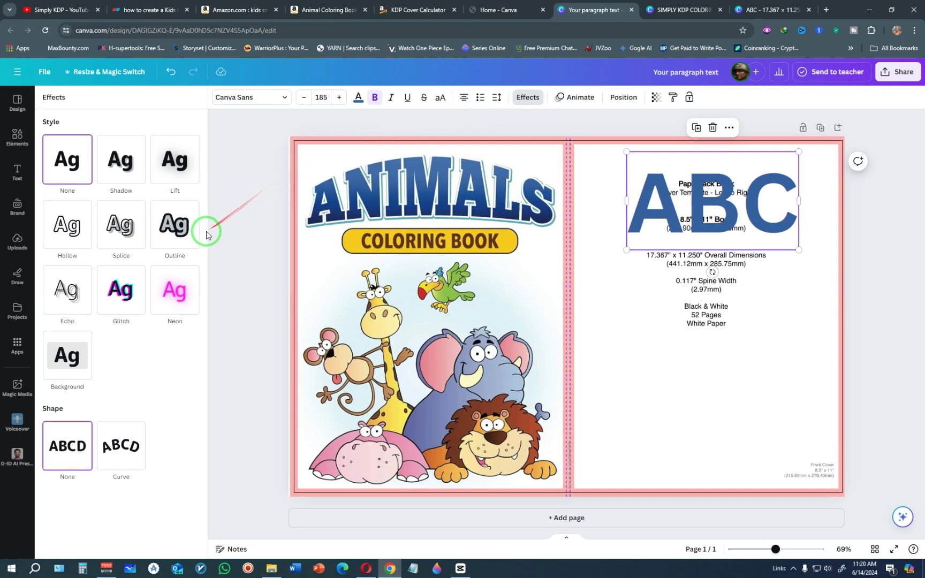
click(174, 237)
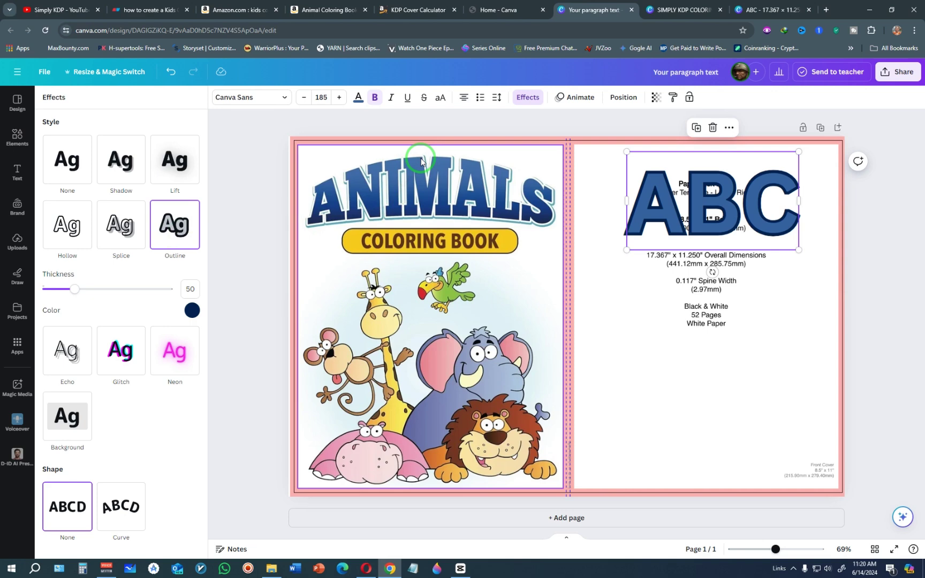
click(192, 310)
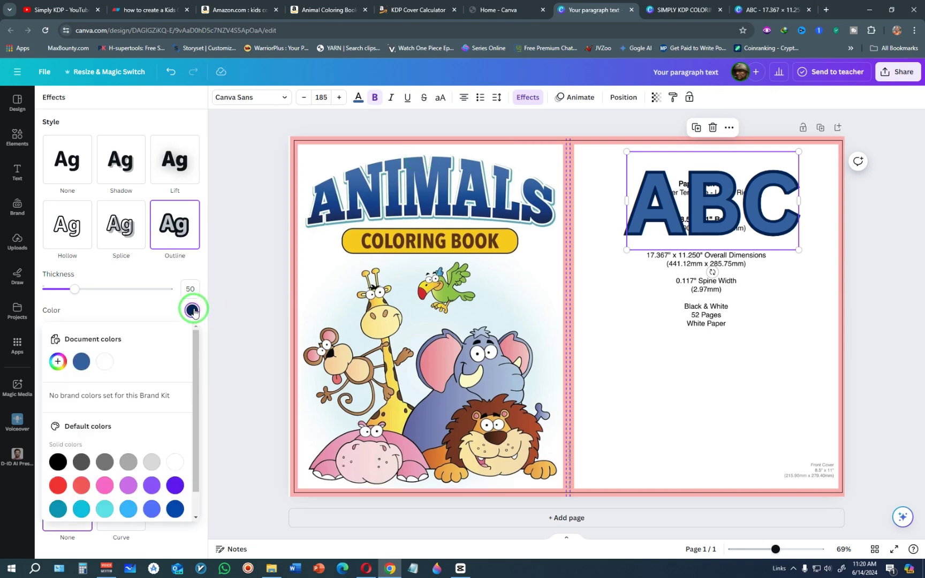
click(106, 362)
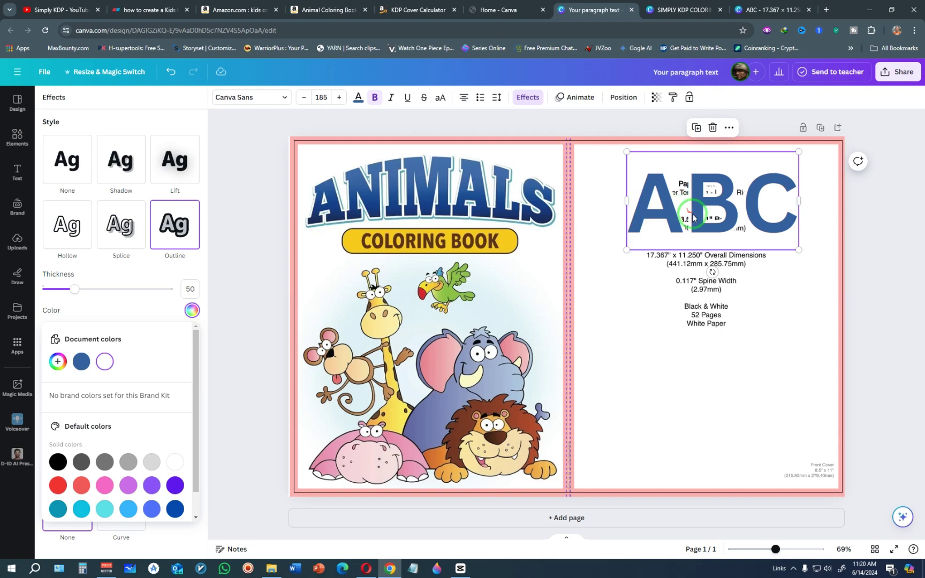
click(697, 129)
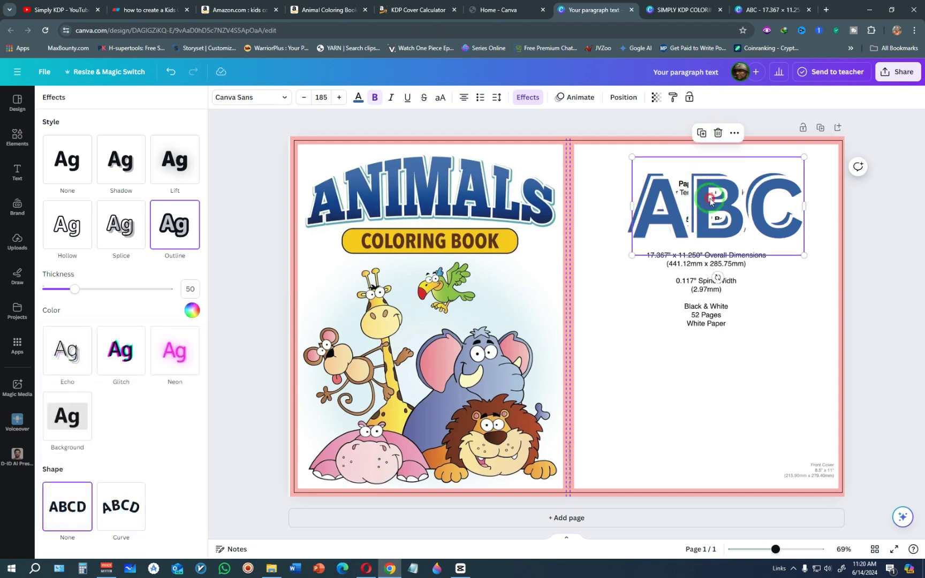
Color the duplicate ABC heading's outline teal (#65A1A5) by sampling the edge of the ANIMALS title
mouse_move(710, 200)
mouse_down()
mouse_move(708, 227)
mouse_move(706, 210)
mouse_up()
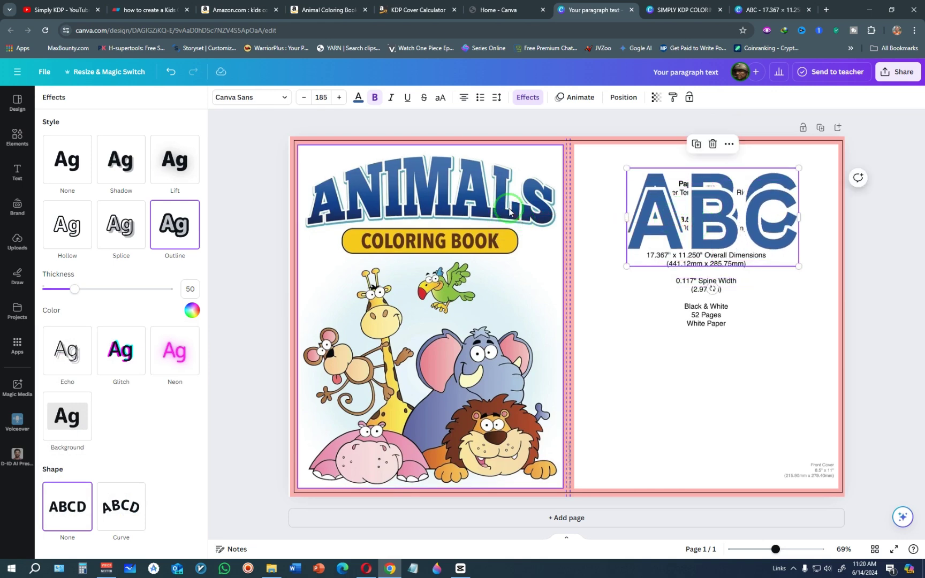
click(527, 98)
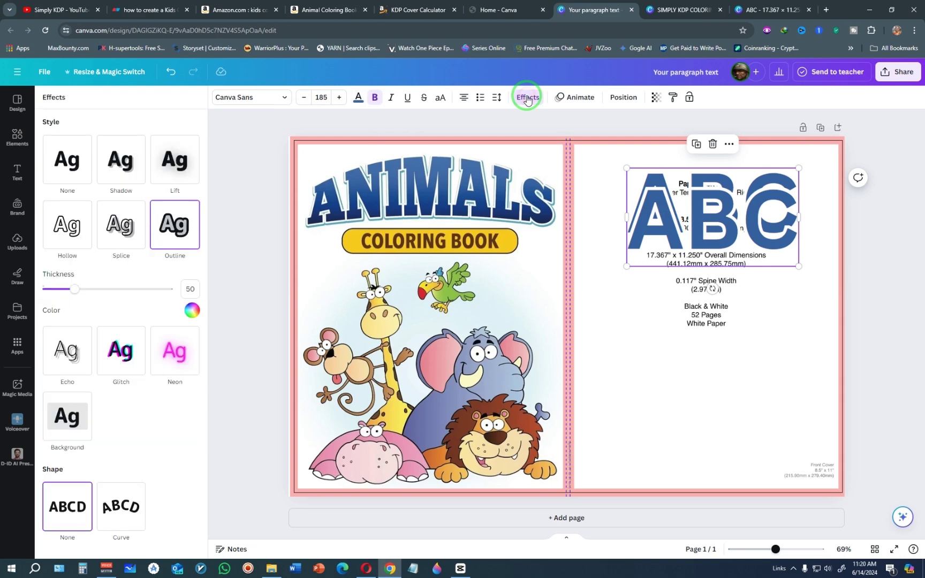
click(190, 313)
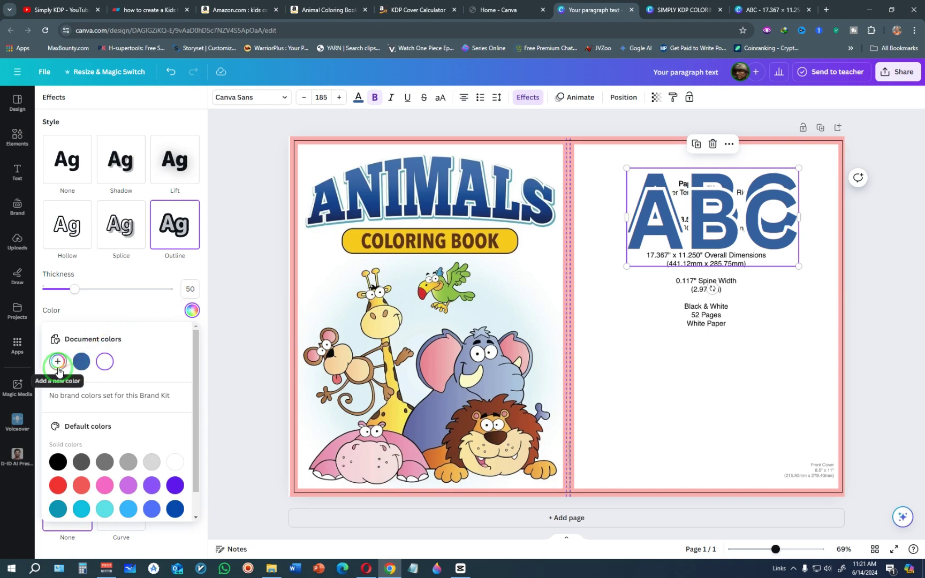
click(58, 362)
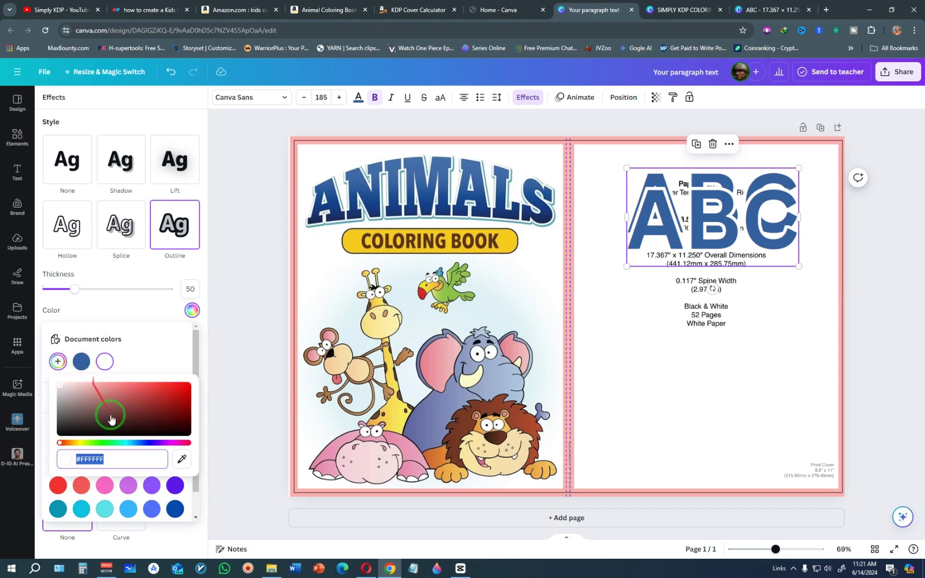
click(182, 461)
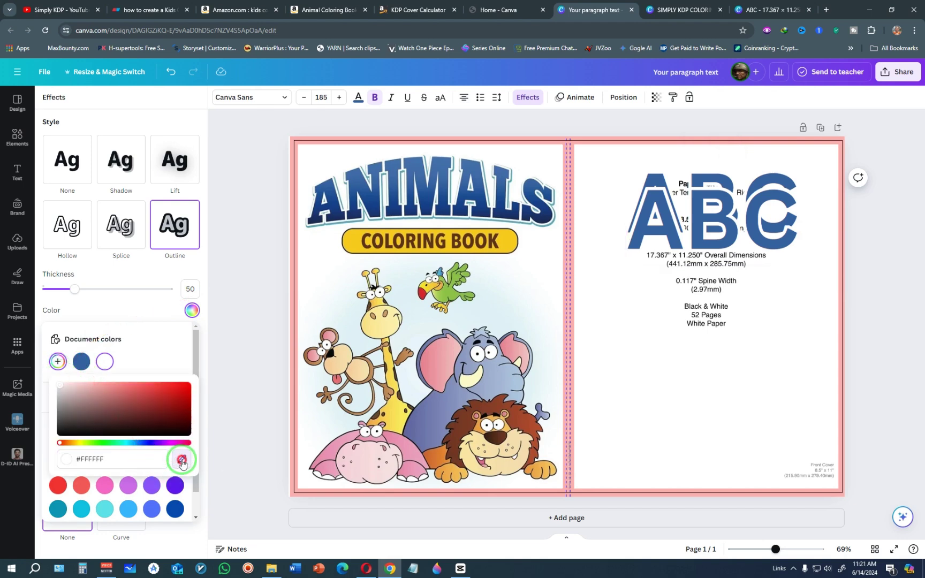
click(316, 226)
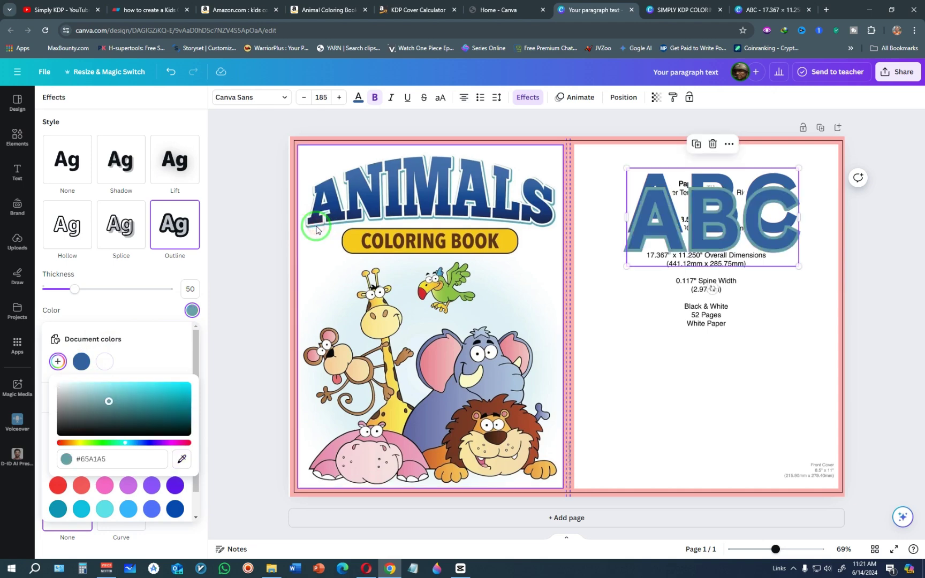
Align the teal-outlined ABC copy exactly over the original heading and send it one layer backward
click(696, 371)
drag(699, 228, 698, 204)
right_click(699, 206)
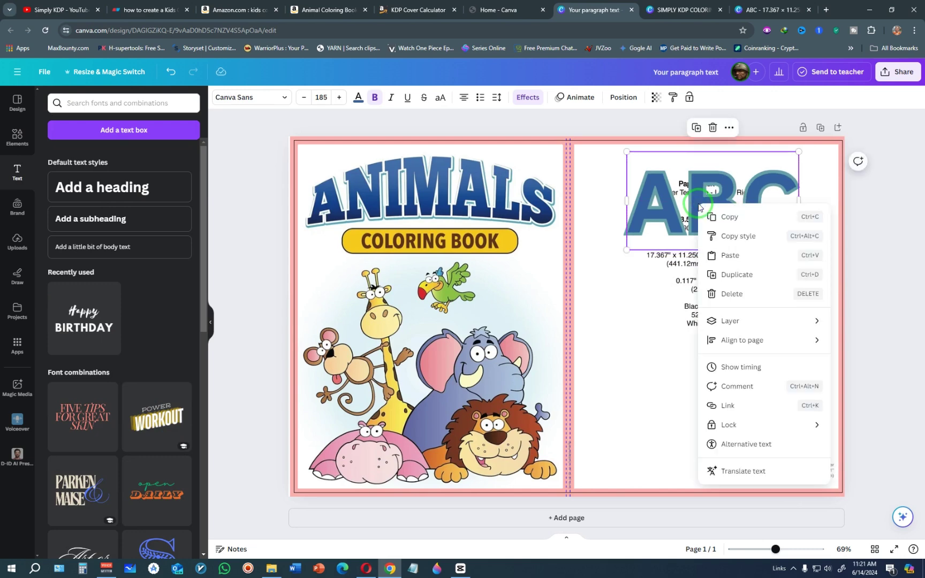
click(749, 321)
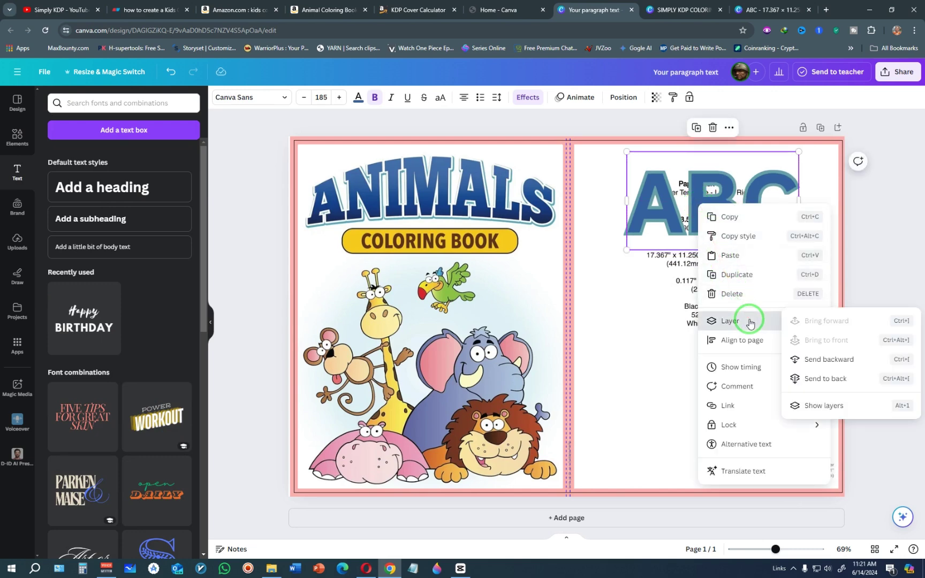
click(828, 359)
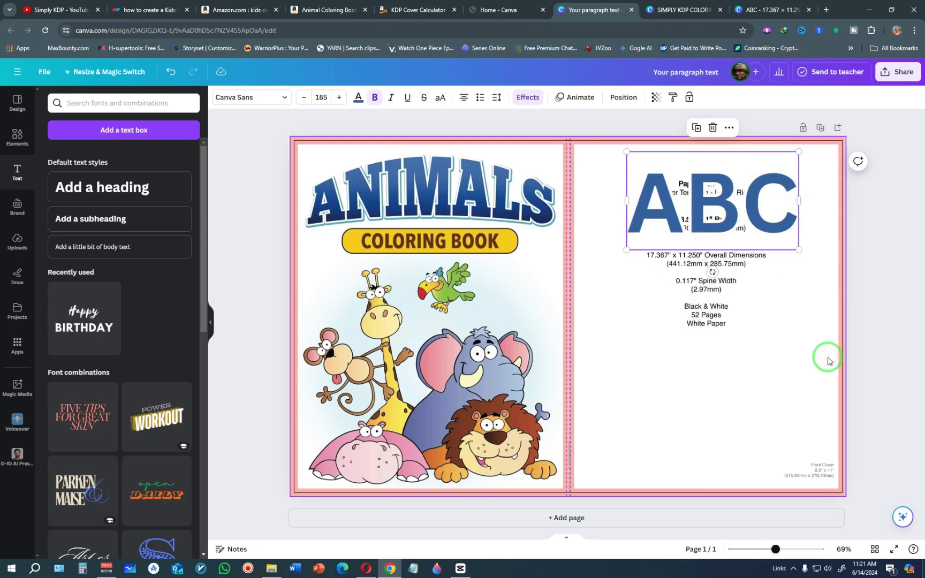
click(702, 319)
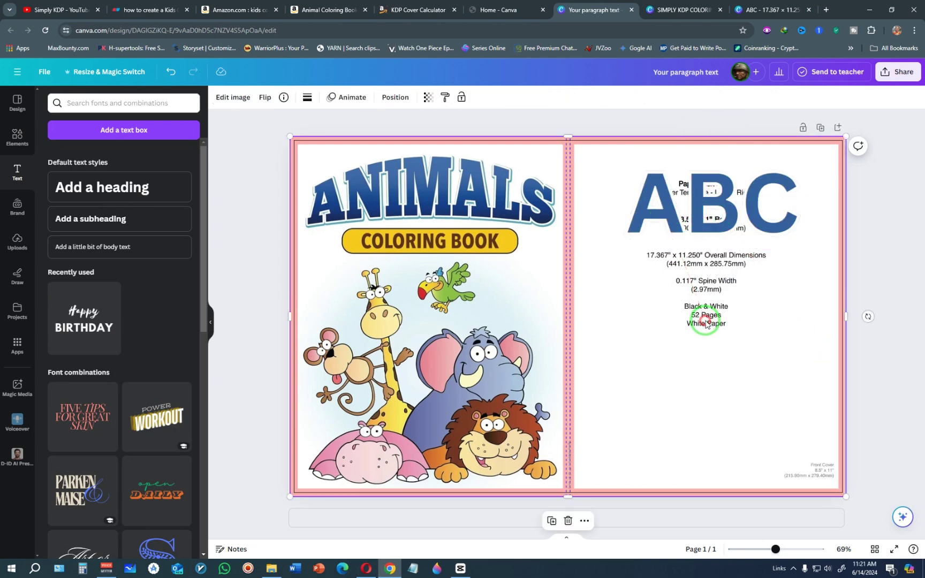
Reduce the outline thickness of the white-outlined ABC heading to 30
click(666, 212)
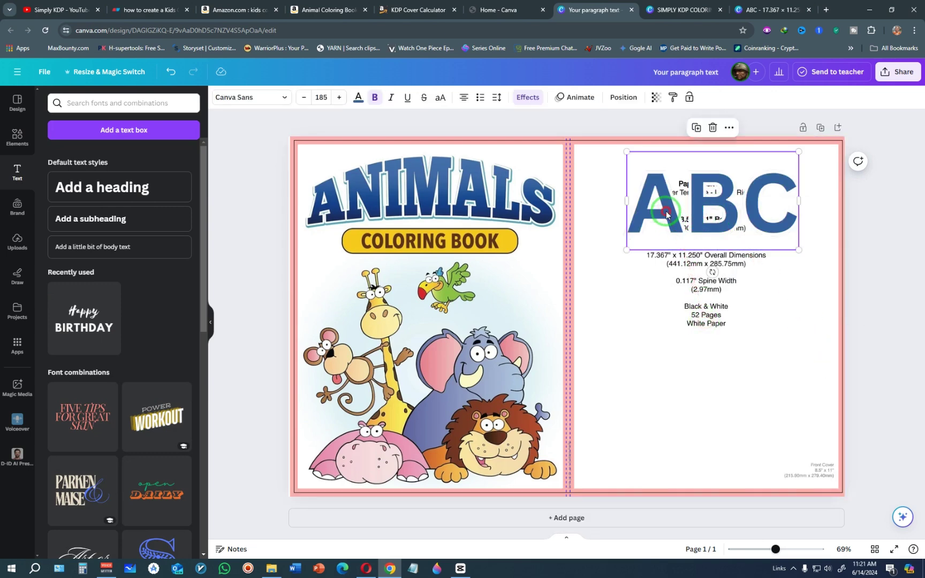
mouse_move(665, 210)
mouse_down()
mouse_move(668, 236)
mouse_move(667, 211)
mouse_up()
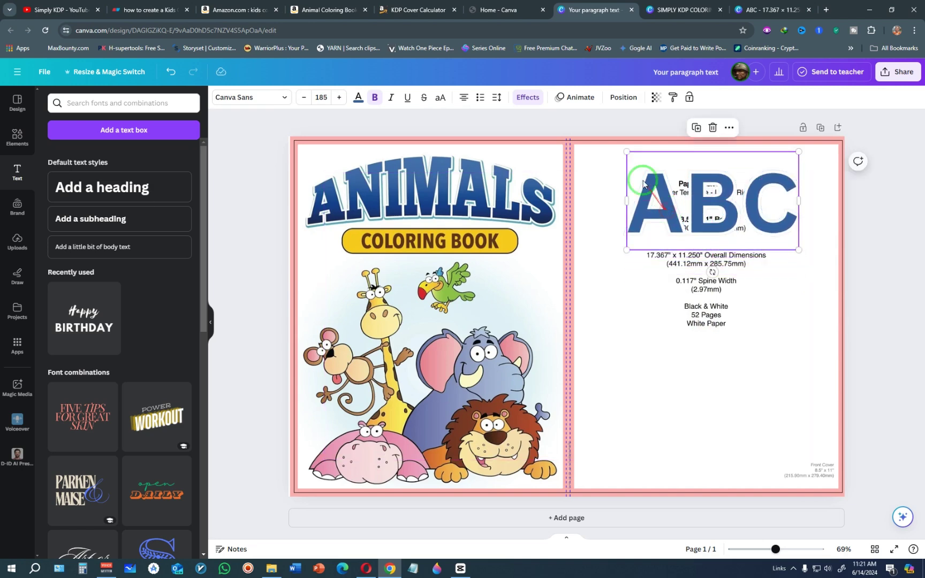
click(528, 97)
click(56, 277)
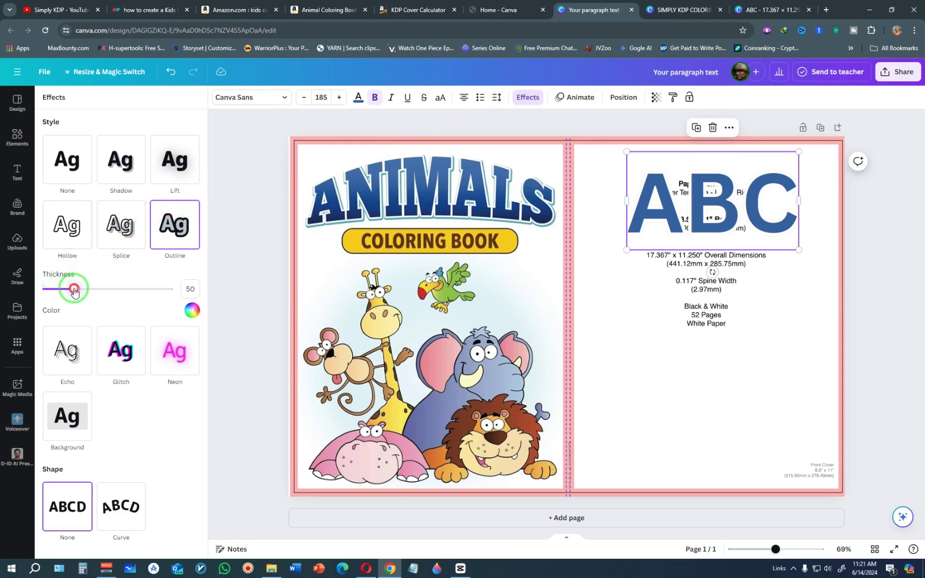
drag(75, 291, 69, 292)
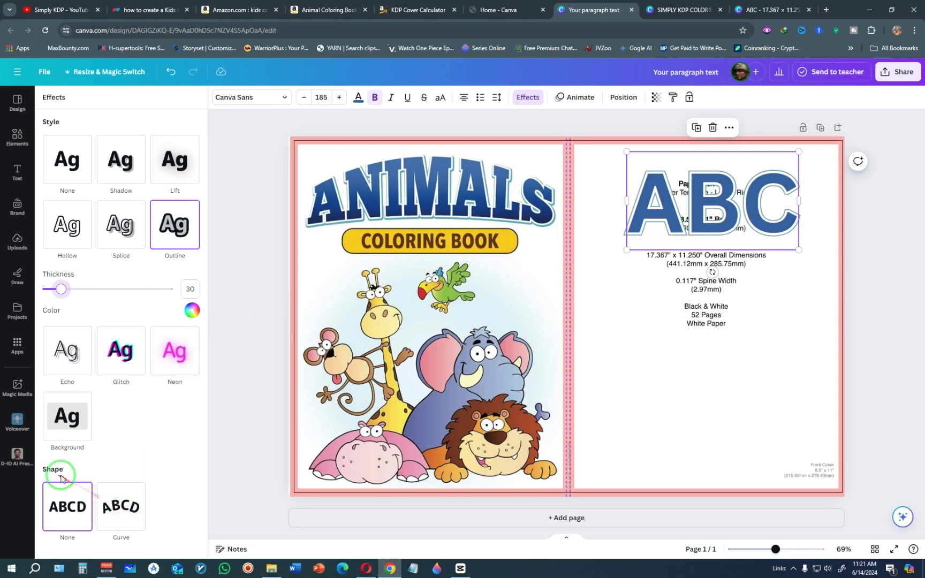
Apply a Curve shape of 65 to the white-outlined ABC heading and move it below the teal-outlined copy
click(124, 510)
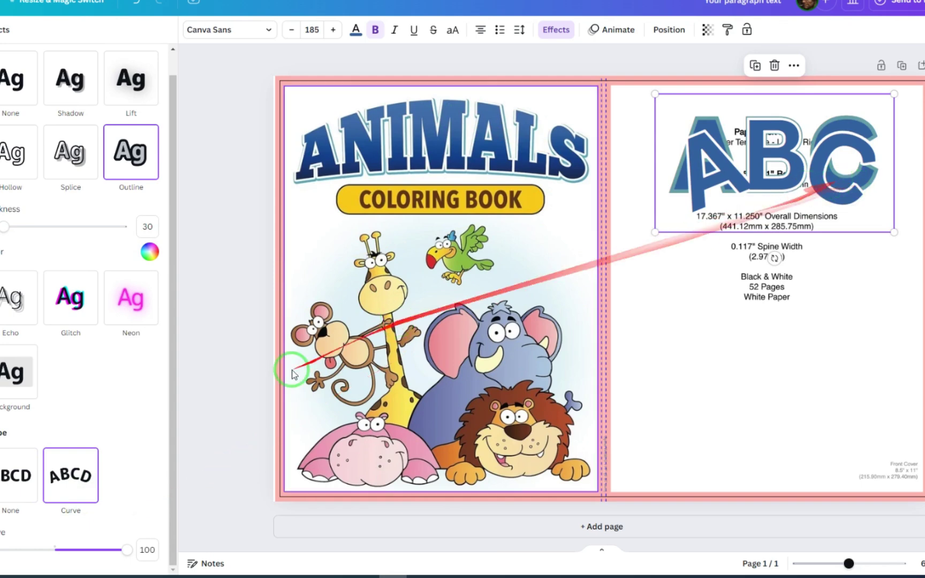
drag(130, 555, 101, 557)
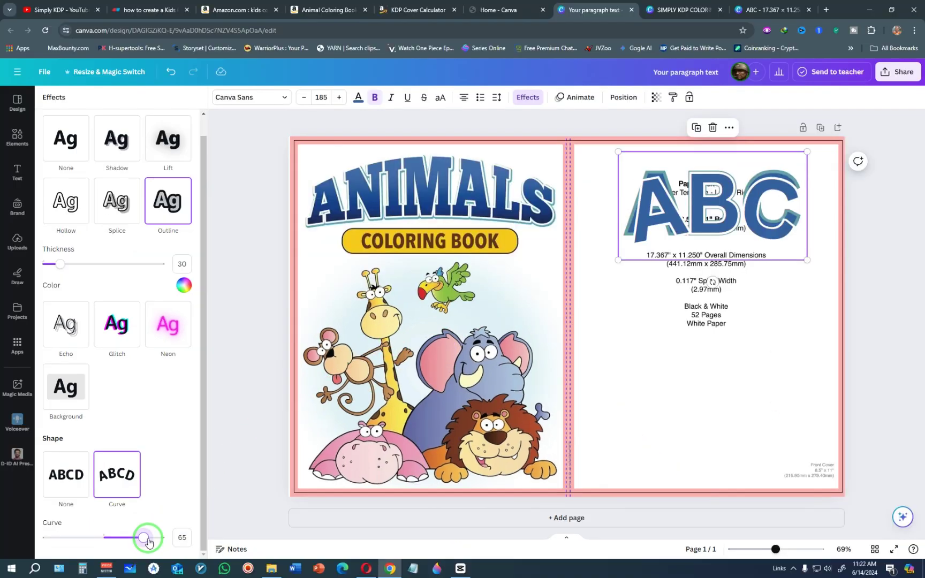
click(755, 65)
Curve the teal-outlined ABC heading to 65 as well and fit the white-outlined heading back over it
click(699, 198)
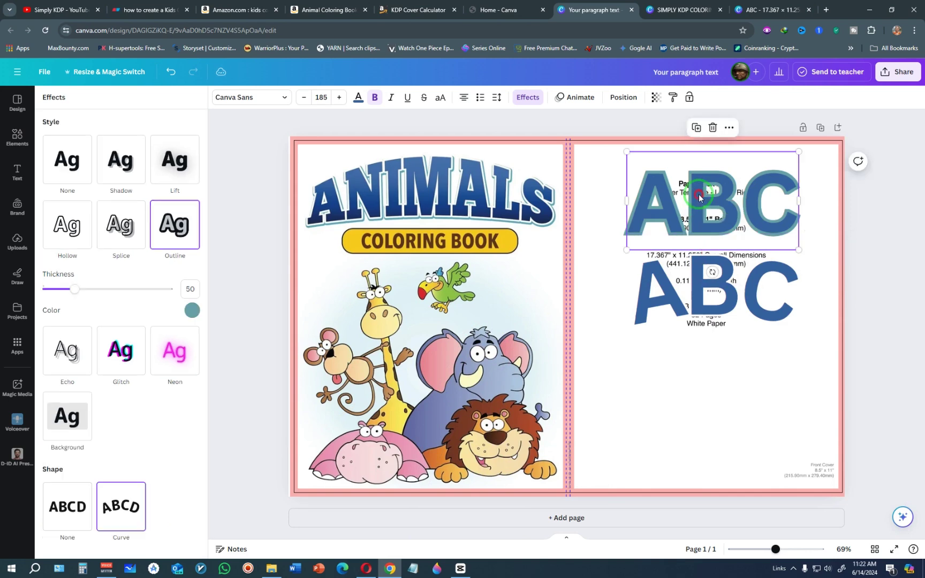
click(123, 506)
scroll(124, 507, down, 1)
drag(164, 538, 143, 537)
drag(768, 314, 768, 239)
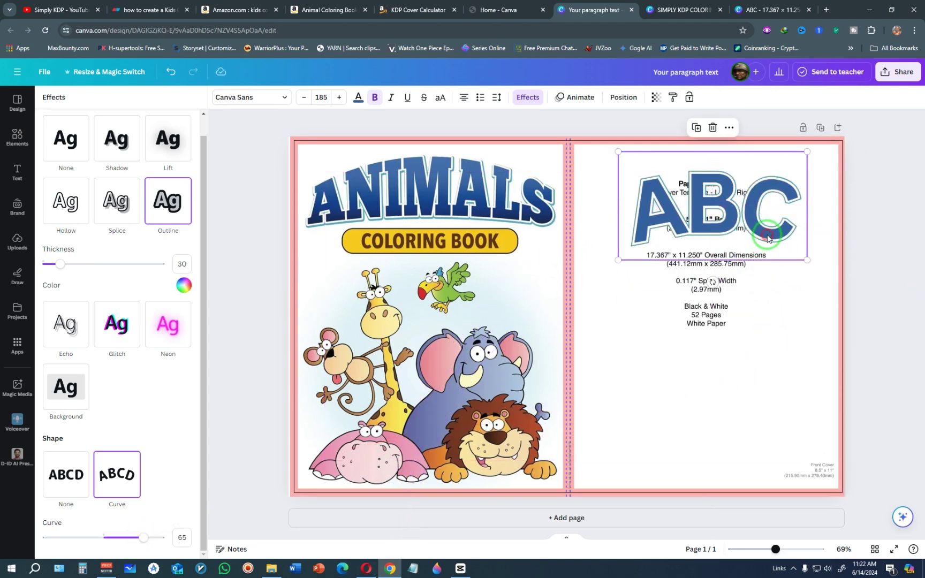
click(770, 237)
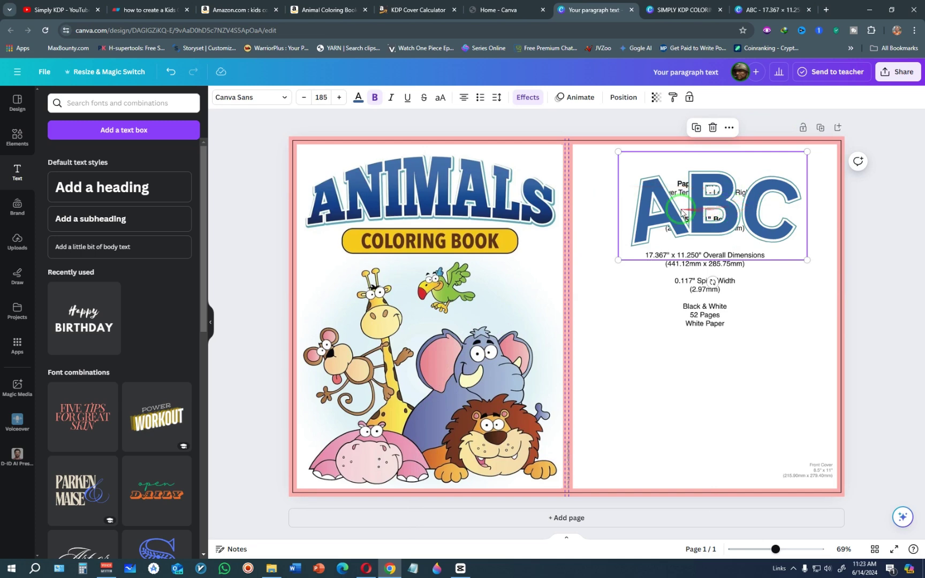
Move the cover template image out of the way, group the two ABC headings, and put the template back in place
click(593, 185)
drag(604, 185, 609, 355)
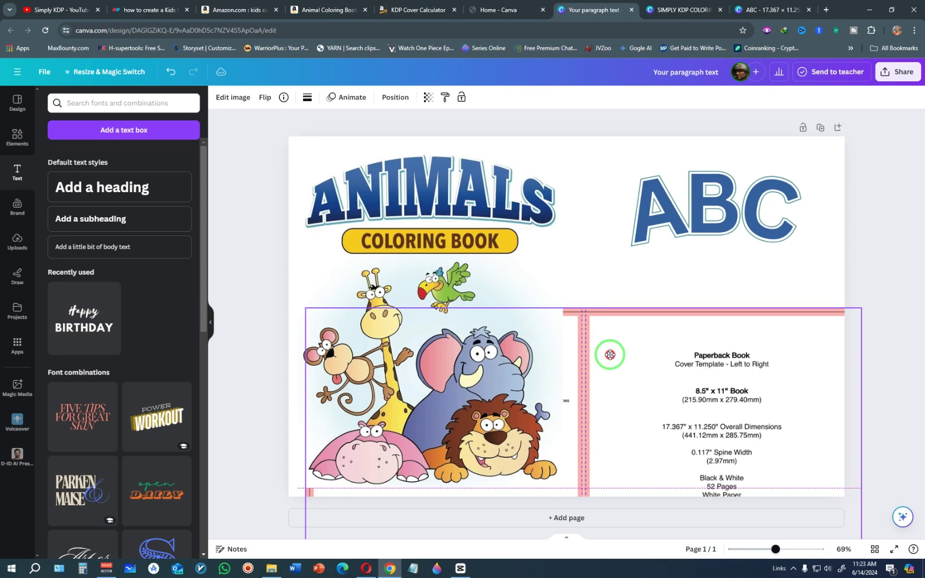
drag(815, 271, 631, 177)
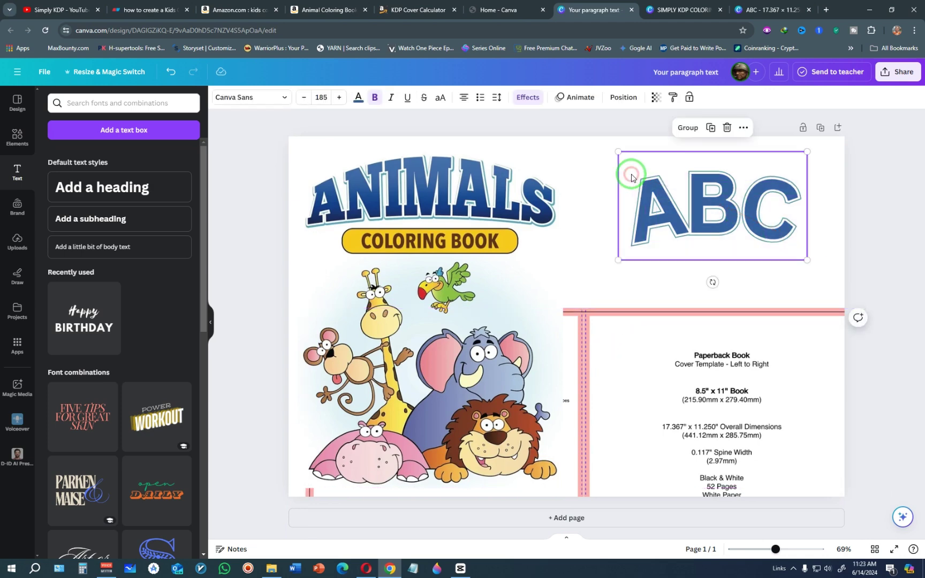
click(687, 129)
drag(672, 322, 655, 170)
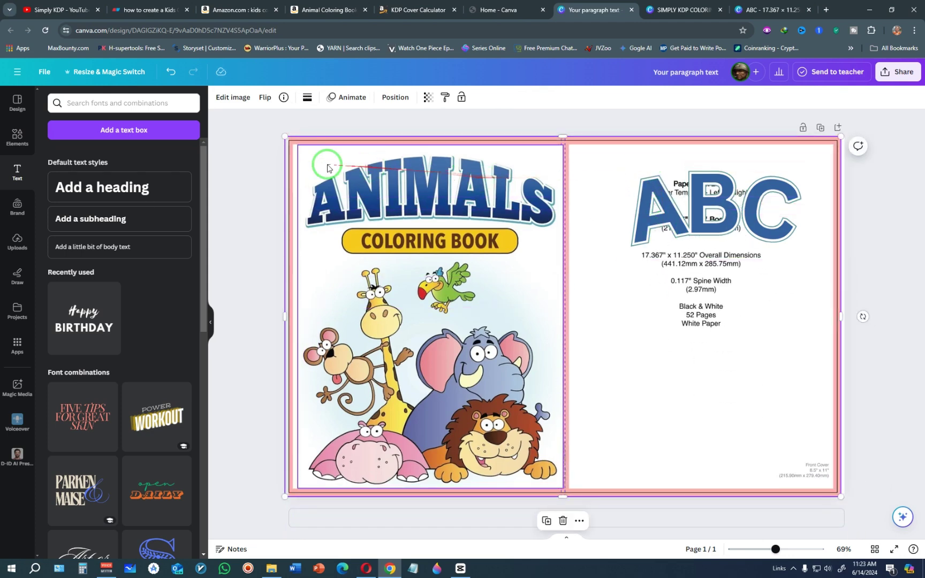
click(256, 178)
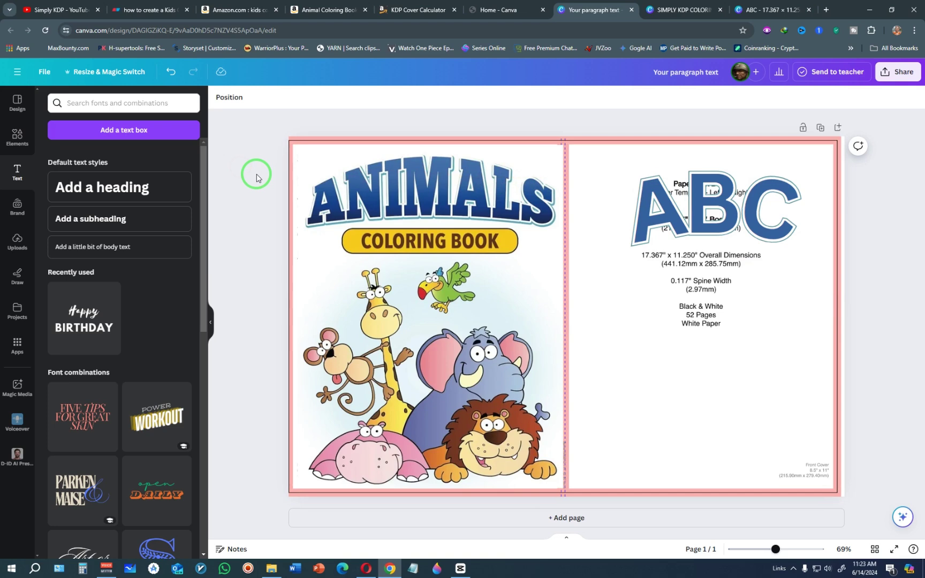
Move the grouped ABC heading higher on the front cover, just inside the template's upper margin
click(755, 223)
mouse_move(723, 210)
mouse_down()
mouse_move(707, 294)
mouse_move(711, 200)
mouse_move(723, 201)
mouse_up()
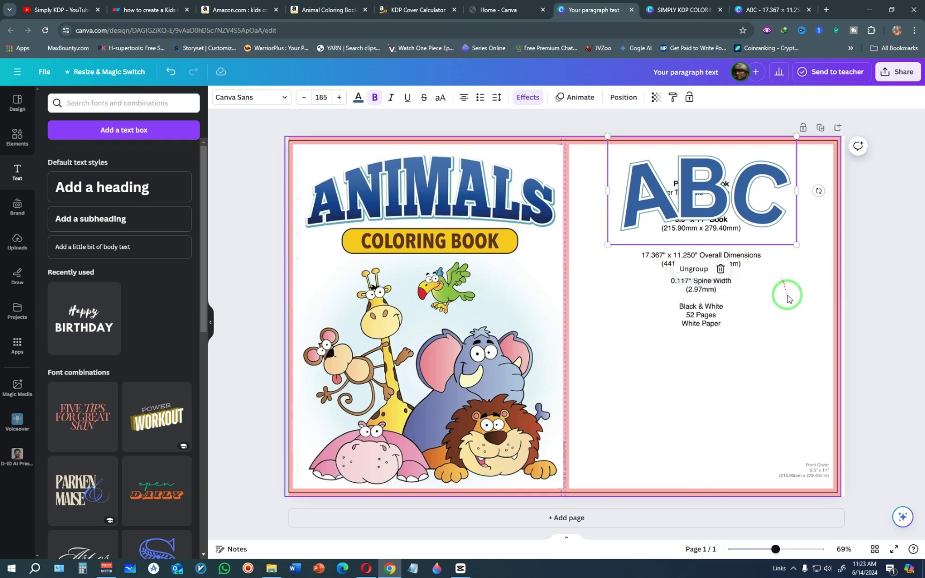
drag(725, 191, 725, 194)
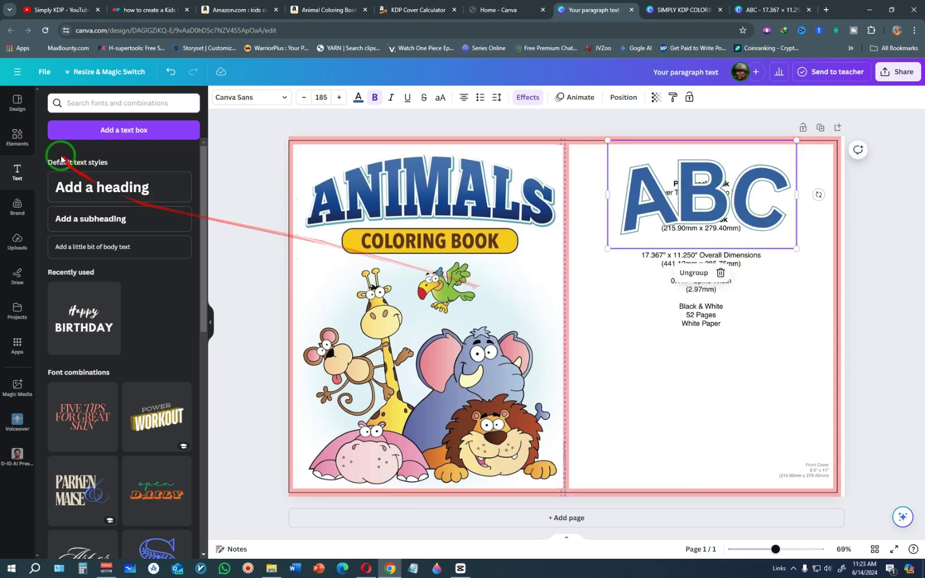
Add a rounded square shape to the cover design
click(17, 139)
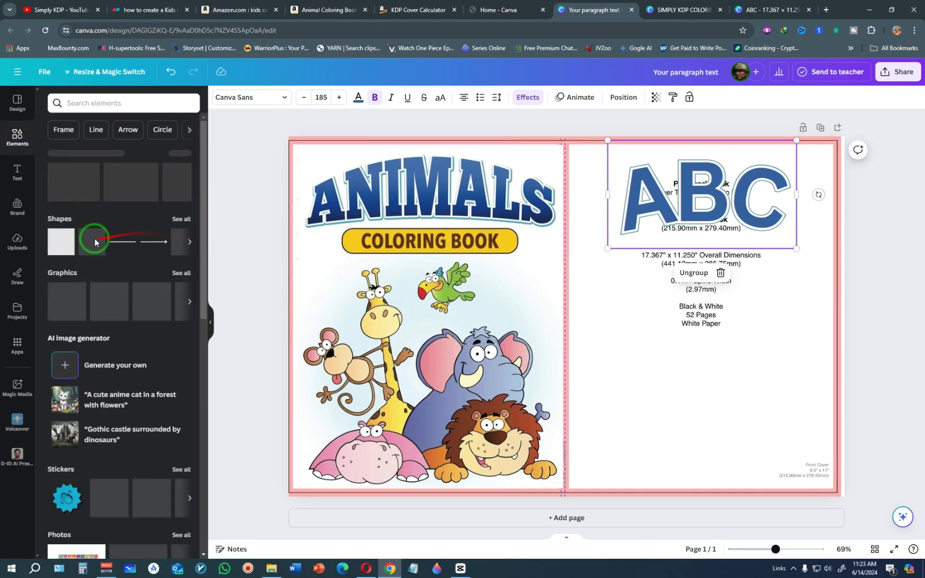
click(181, 219)
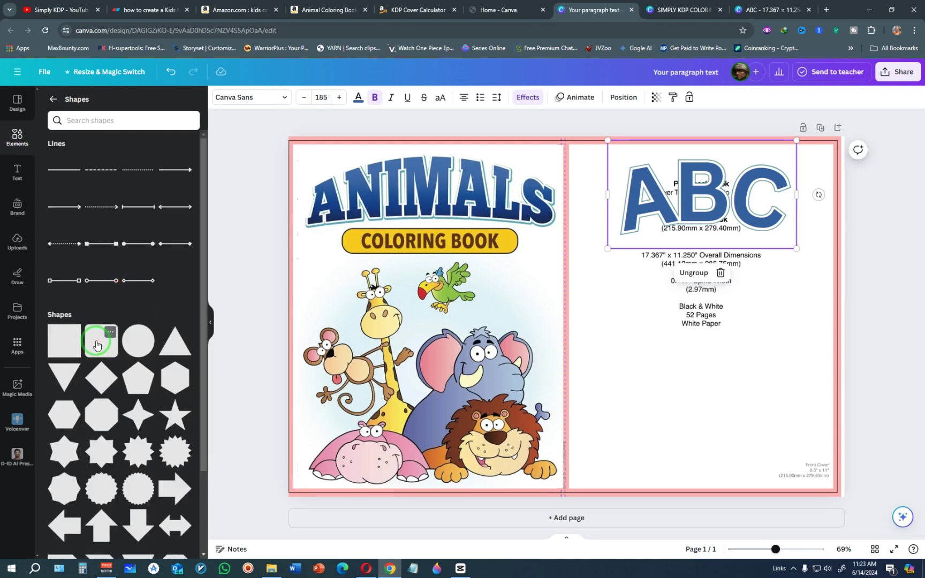
click(96, 344)
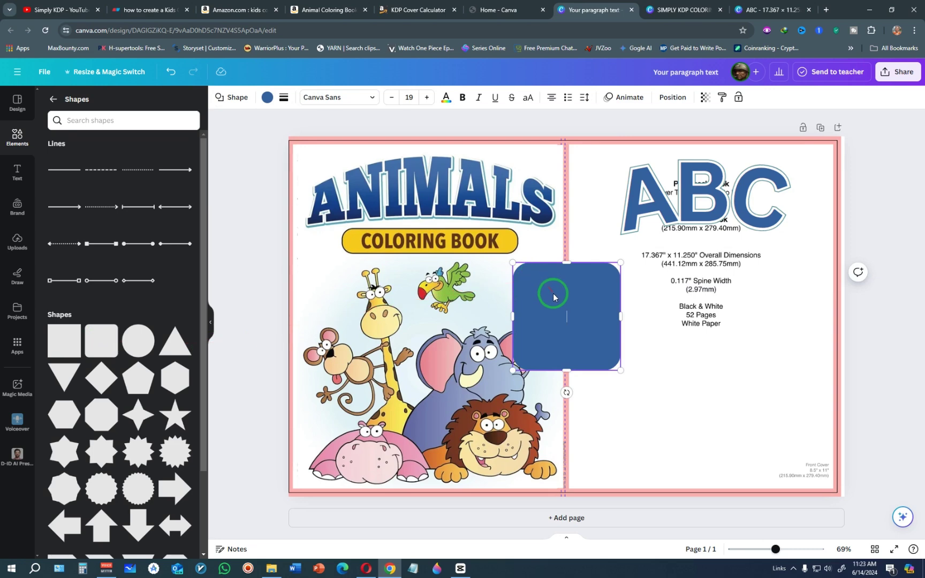
Resize the rounded shape to match the COLORING BOOK banner and place it below the ABC heading
drag(555, 280, 423, 238)
drag(430, 336, 434, 258)
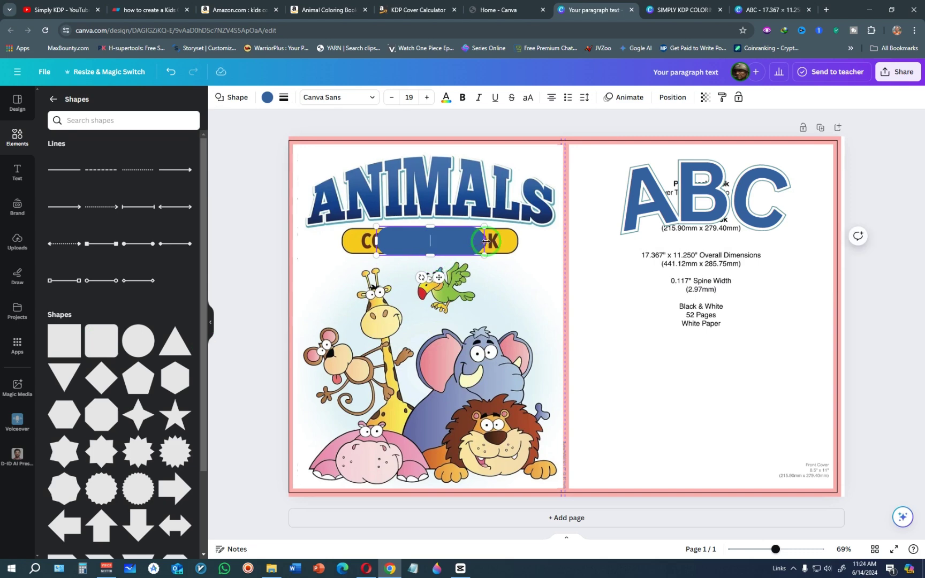
drag(485, 241, 520, 243)
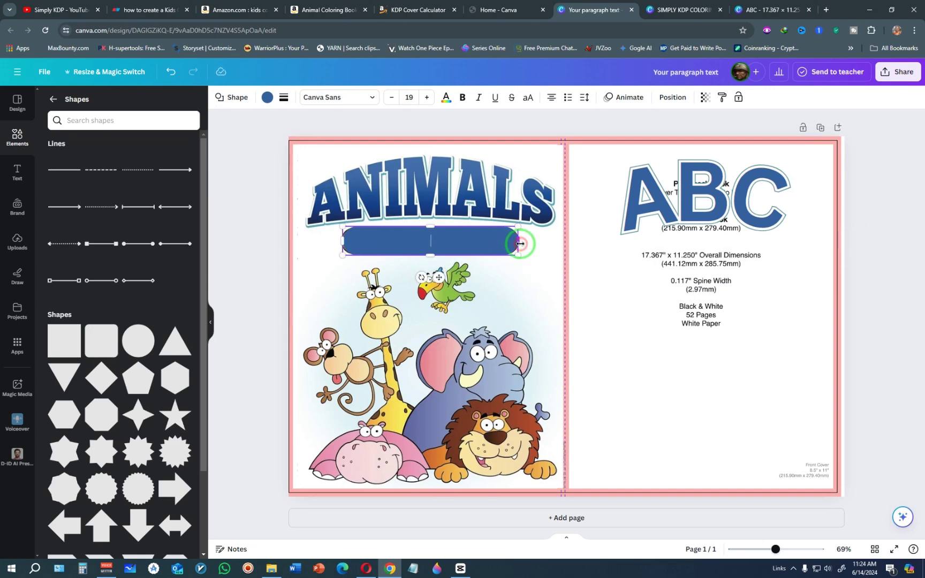
drag(425, 240, 680, 252)
click(740, 259)
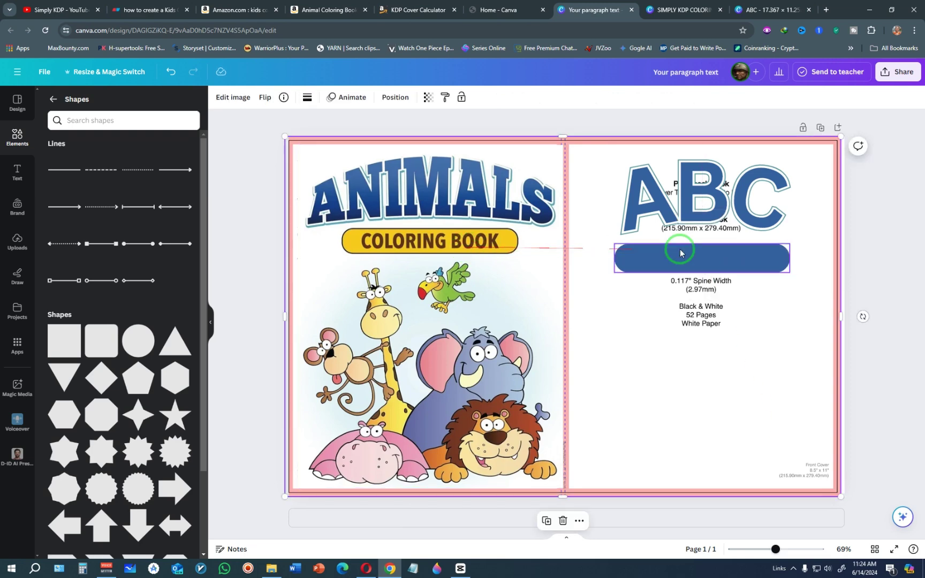
Fill the rounded banner shape with the yellow sampled from the reference cover's COLORING BOOK banner (#F5CB1C)
click(721, 261)
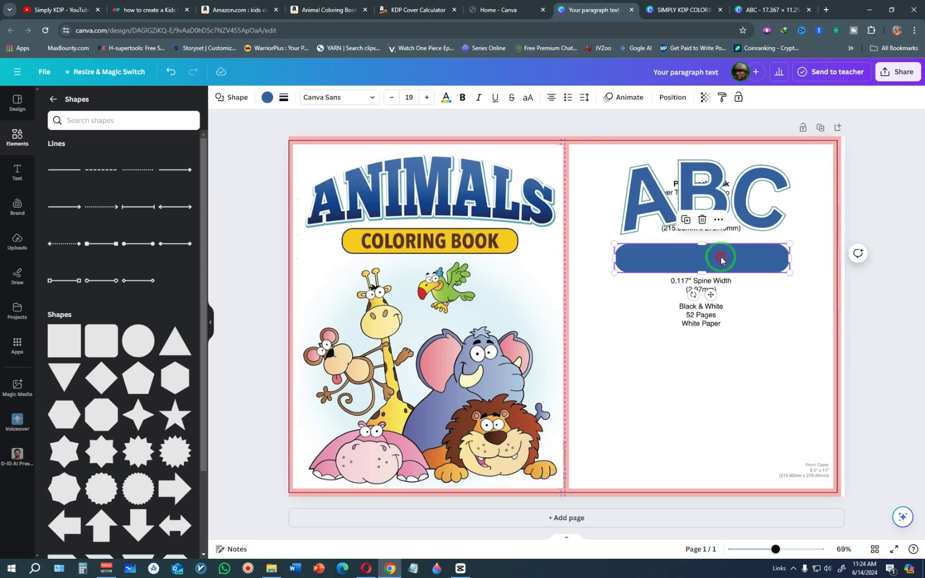
click(267, 99)
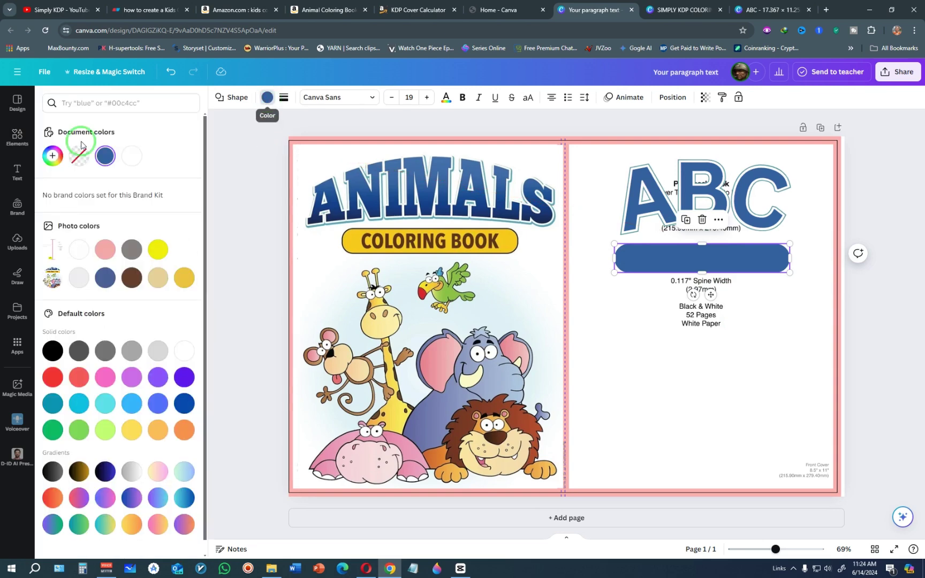
click(51, 163)
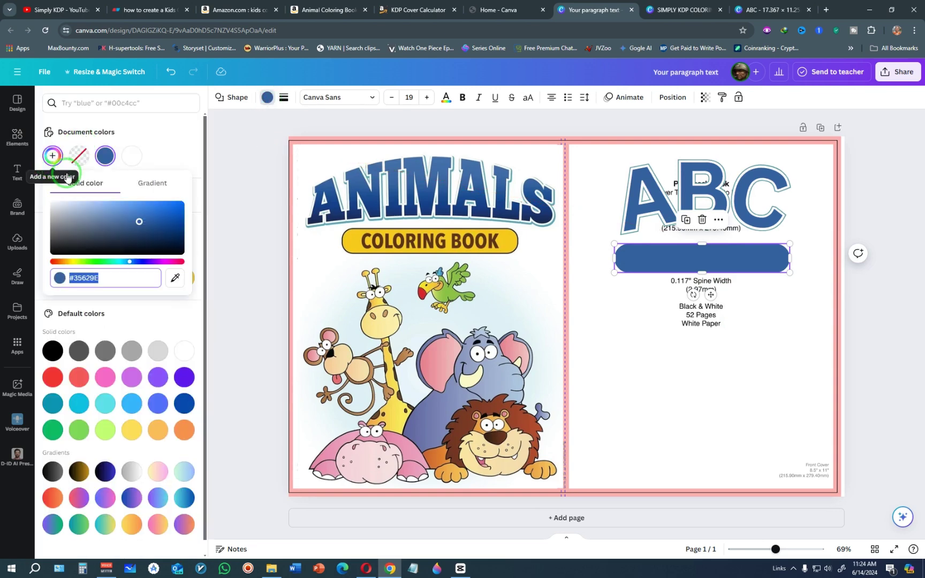
click(174, 278)
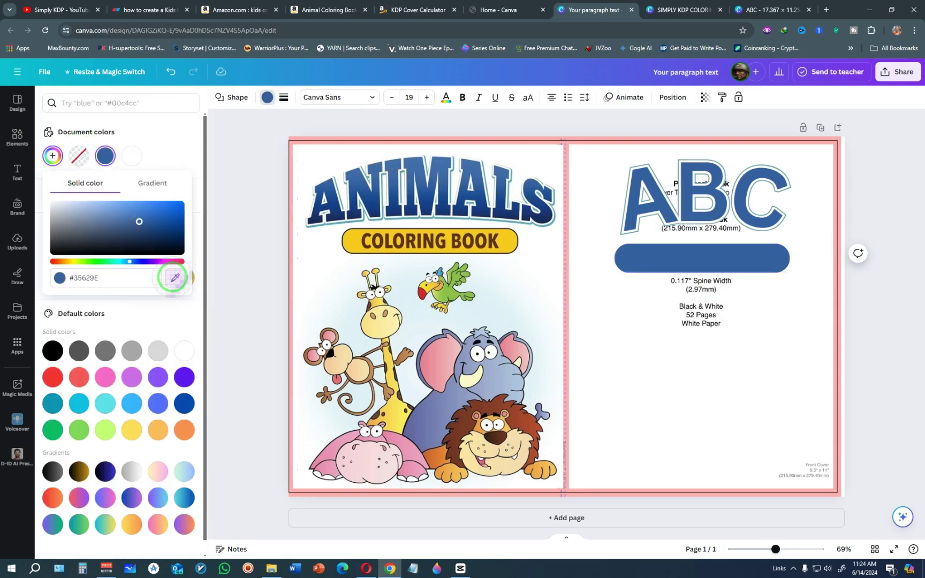
click(355, 246)
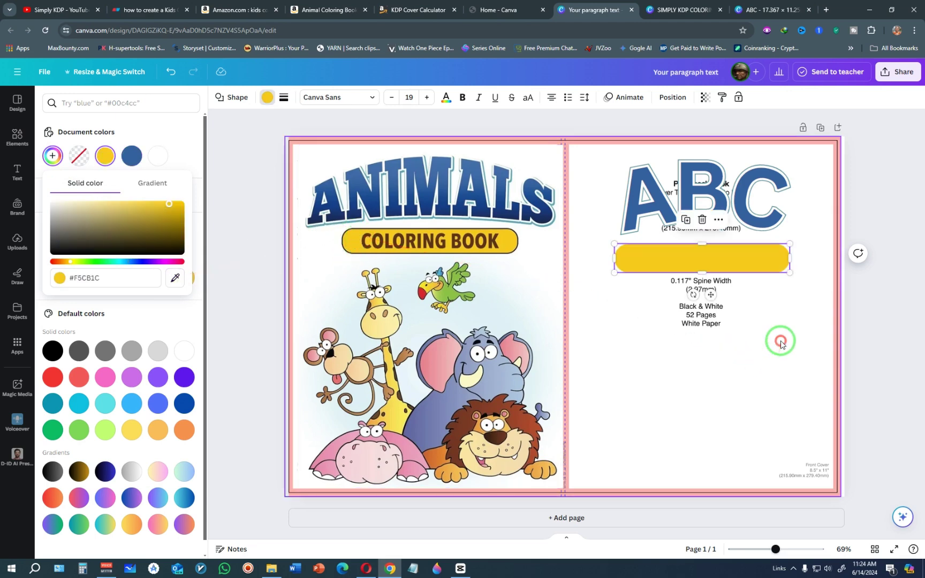
click(764, 359)
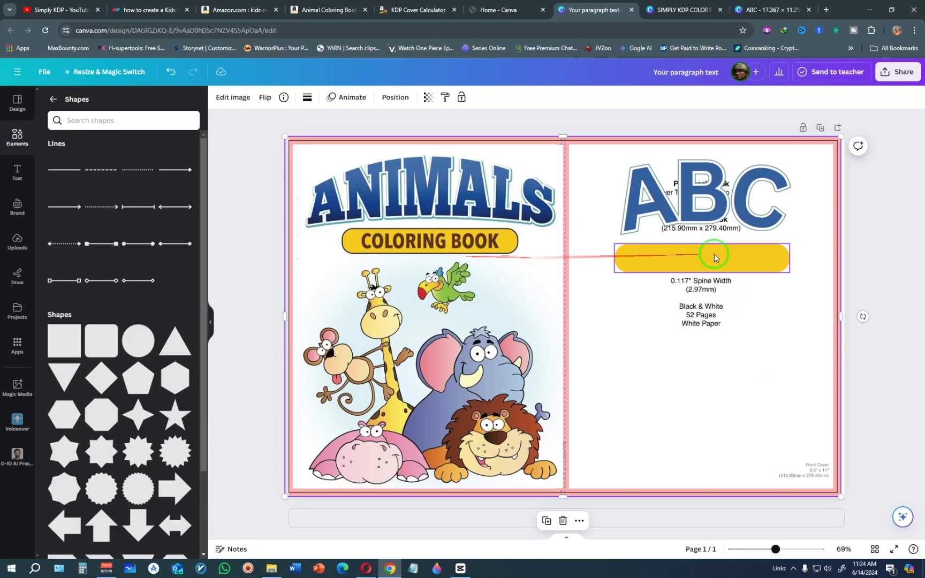
Add a heading reading COLORING BOOK, scale it down to size 41, and place it on the yellow banner
click(18, 172)
click(107, 186)
key(ctrl+v)
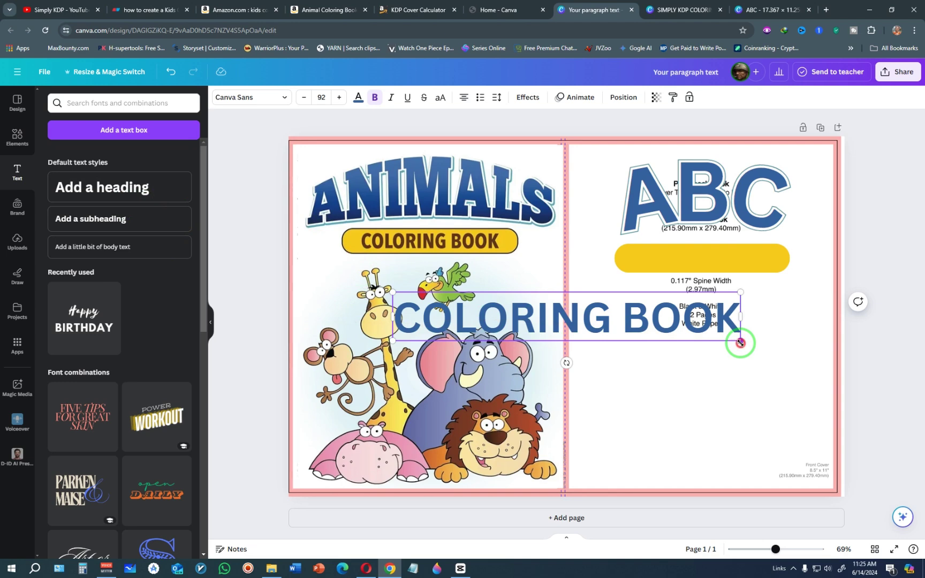
drag(741, 343, 778, 268)
click(484, 306)
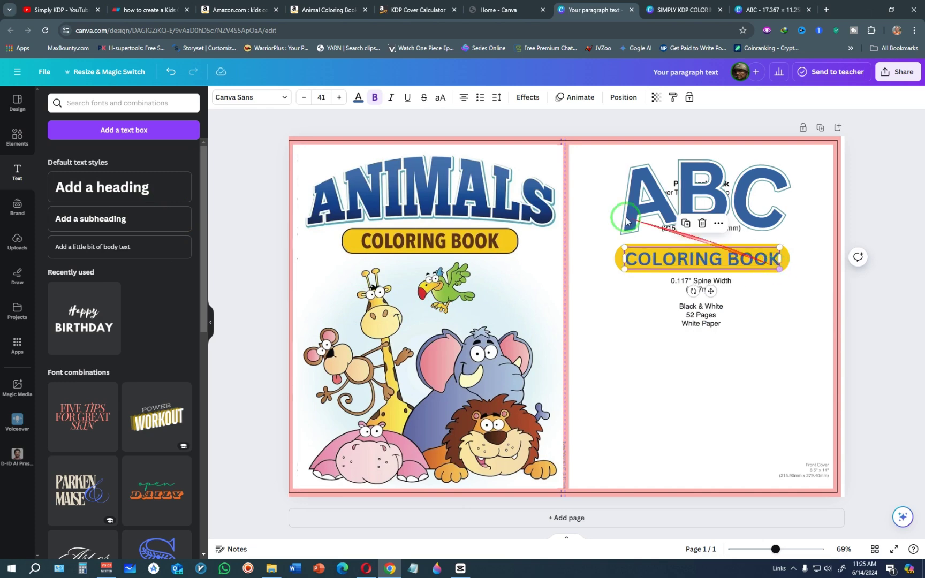
Change the font of the COLORING BOOK text on the yellow banner to Archivo Black
click(375, 98)
click(376, 99)
click(685, 259)
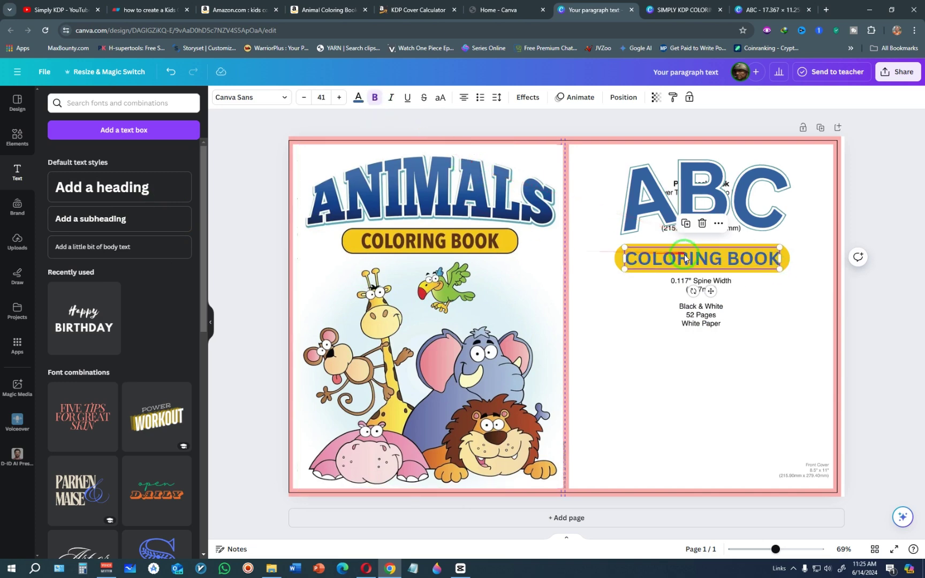
click(286, 98)
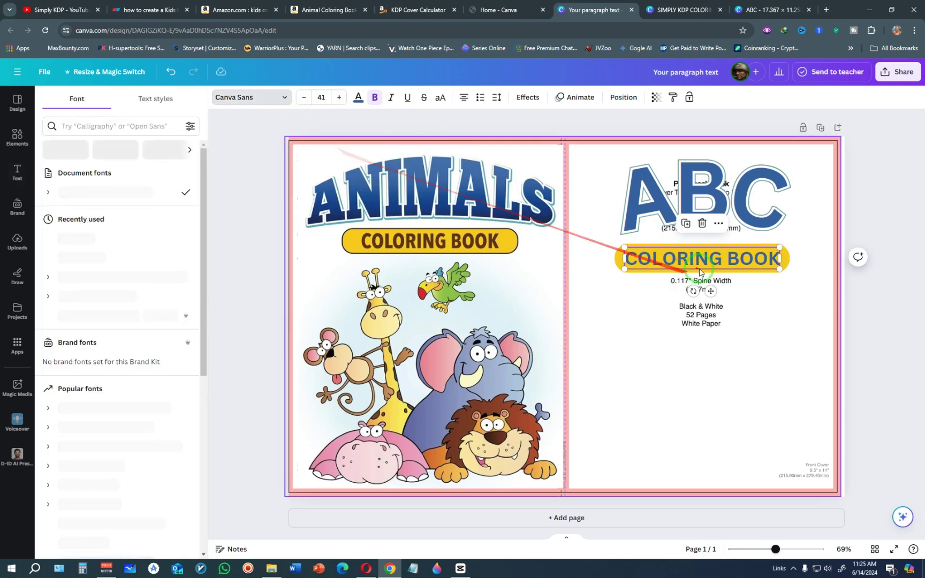
click(684, 263)
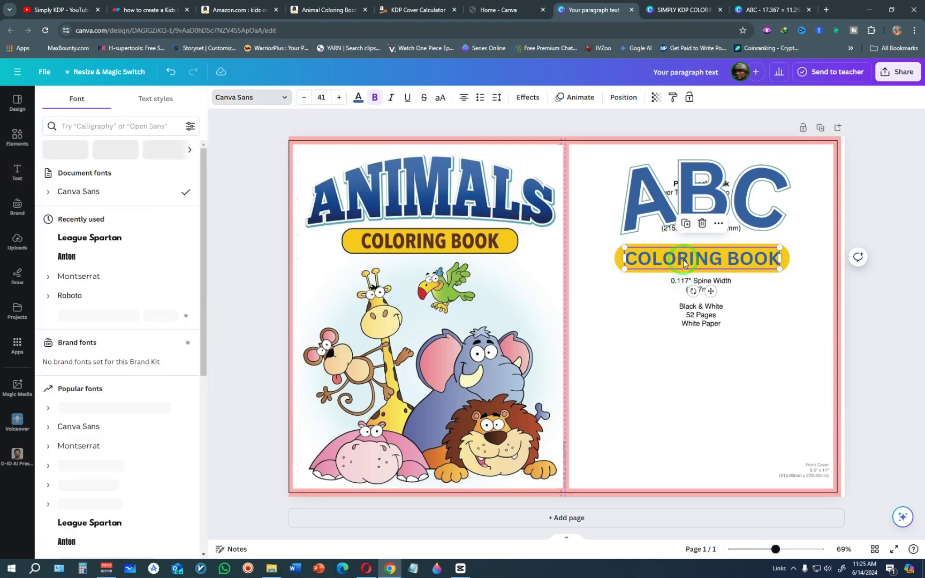
click(90, 239)
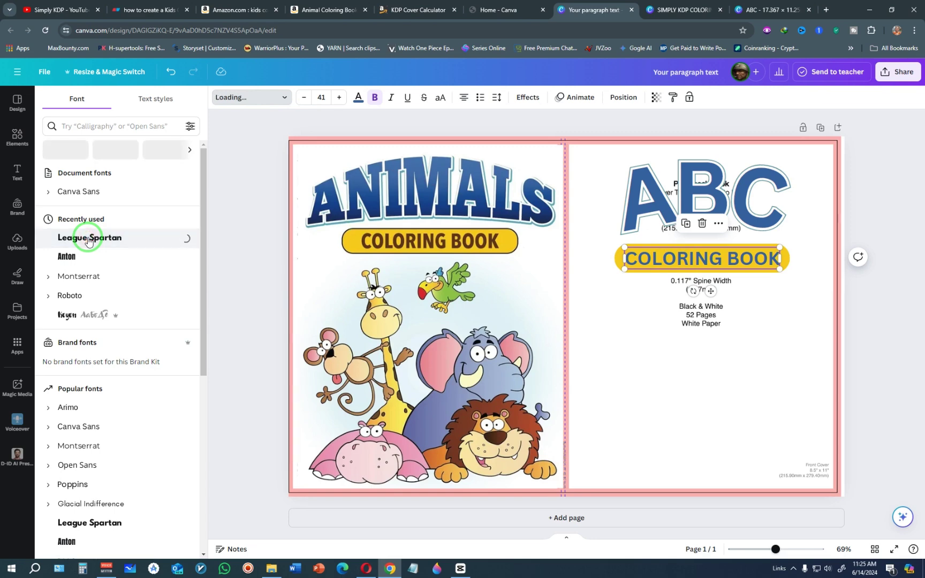
scroll(89, 240, down, 3)
click(75, 437)
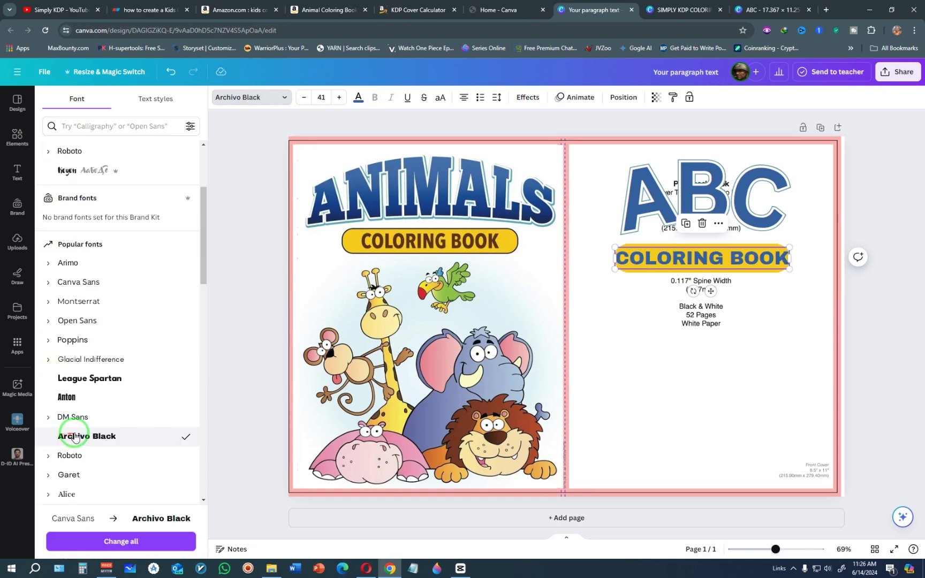
Scale the COLORING BOOK text down to size 37.8 and center it on the yellow banner
click(615, 269)
drag(615, 269, 628, 268)
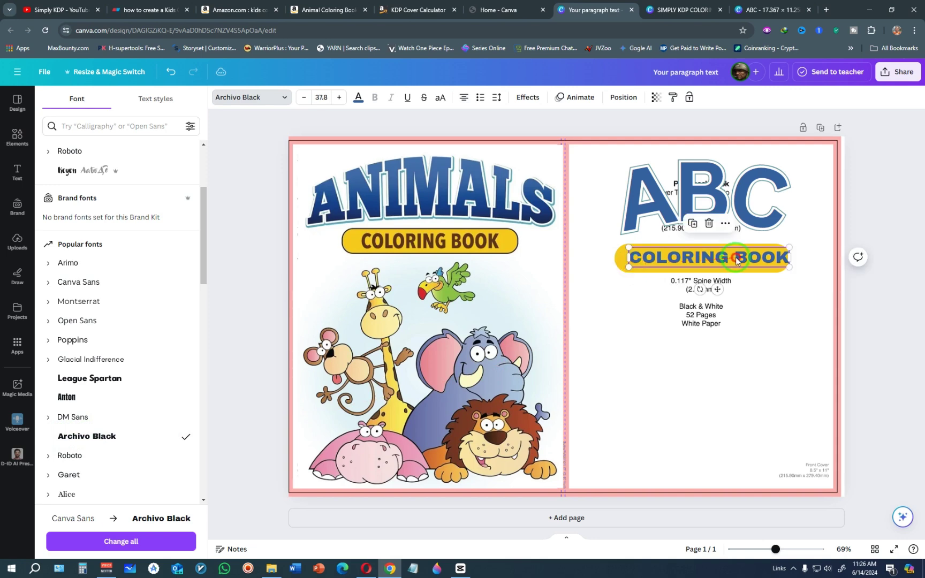
drag(732, 257, 727, 258)
click(774, 347)
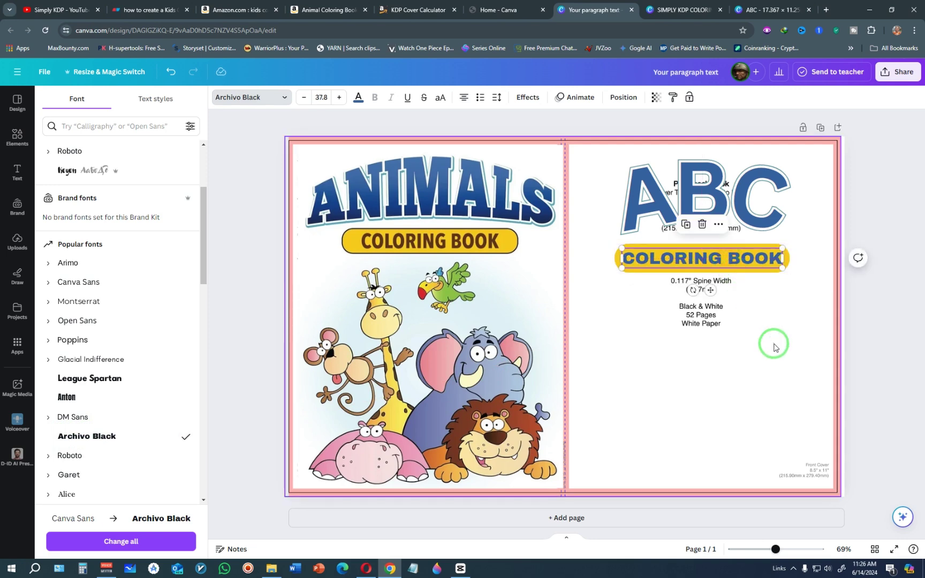
Color the COLORING BOOK text with the dark brown sampled from the reference cover's banner lettering
click(703, 262)
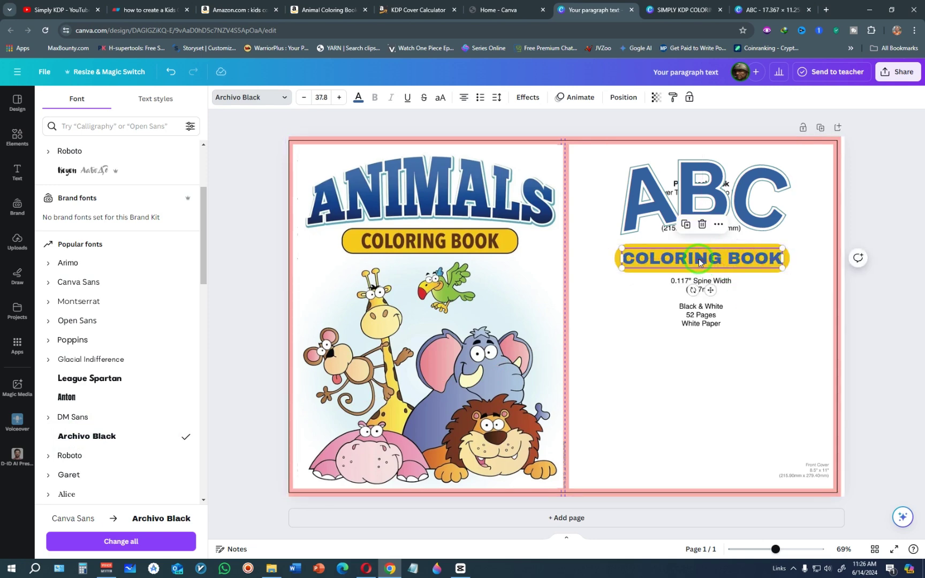
click(359, 97)
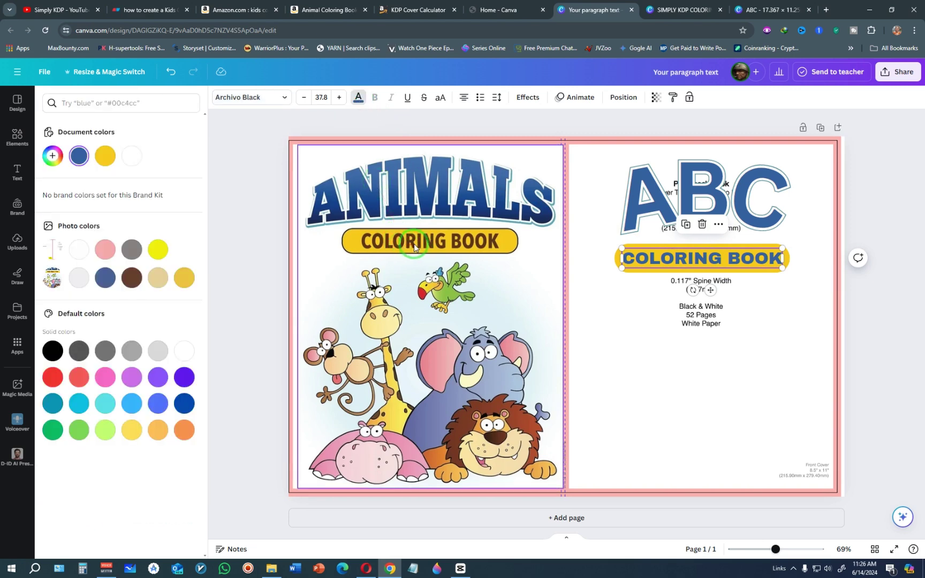
click(54, 159)
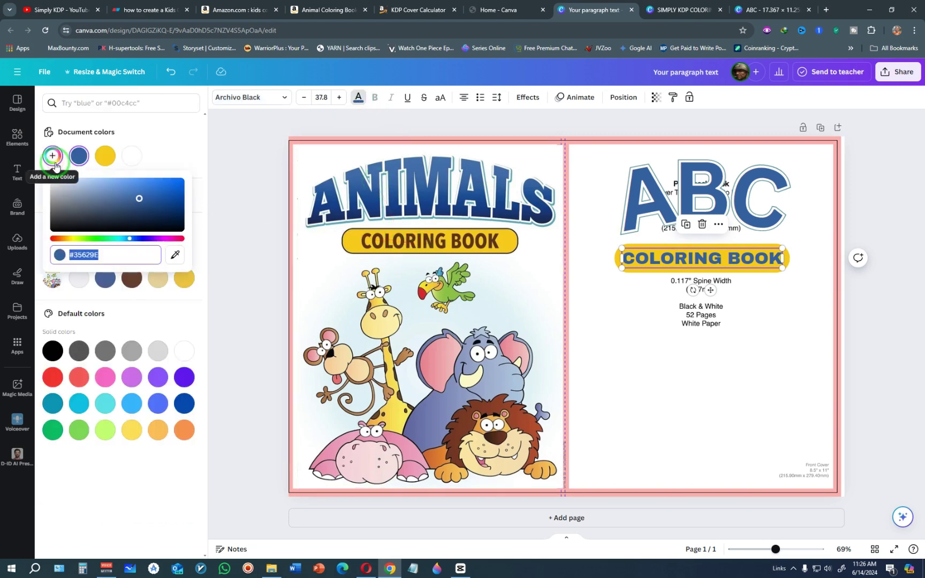
click(175, 254)
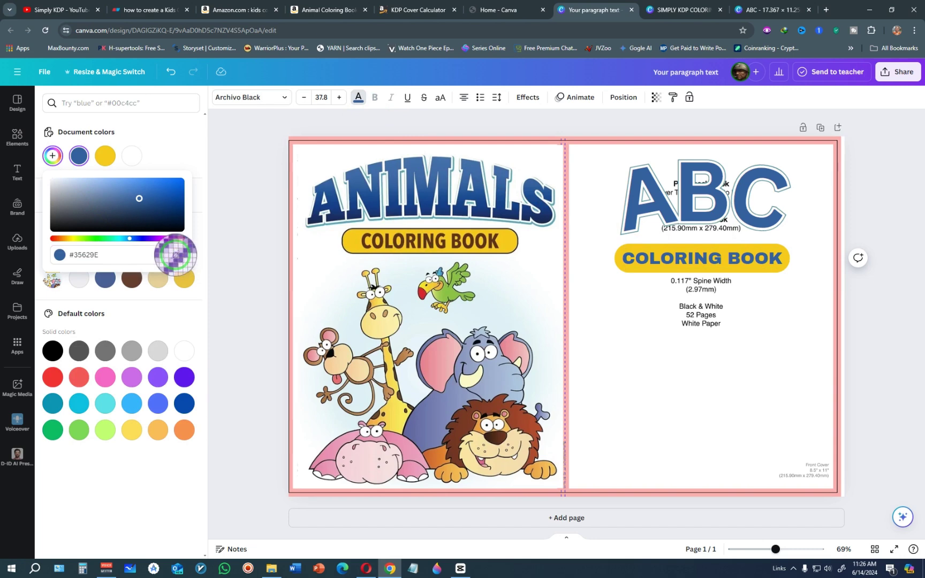
click(363, 241)
click(714, 364)
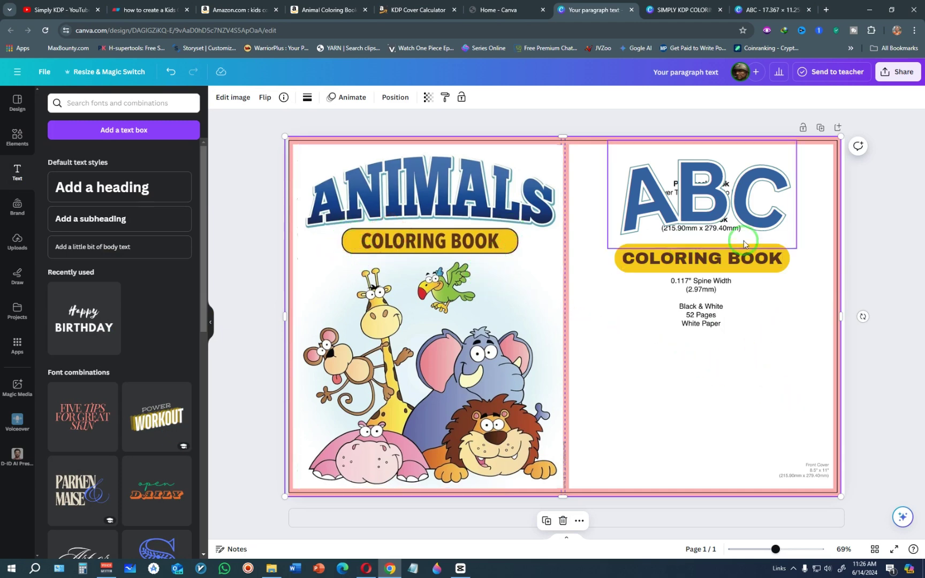
Give the yellow banner shape a solid border with a weight of 3
click(785, 272)
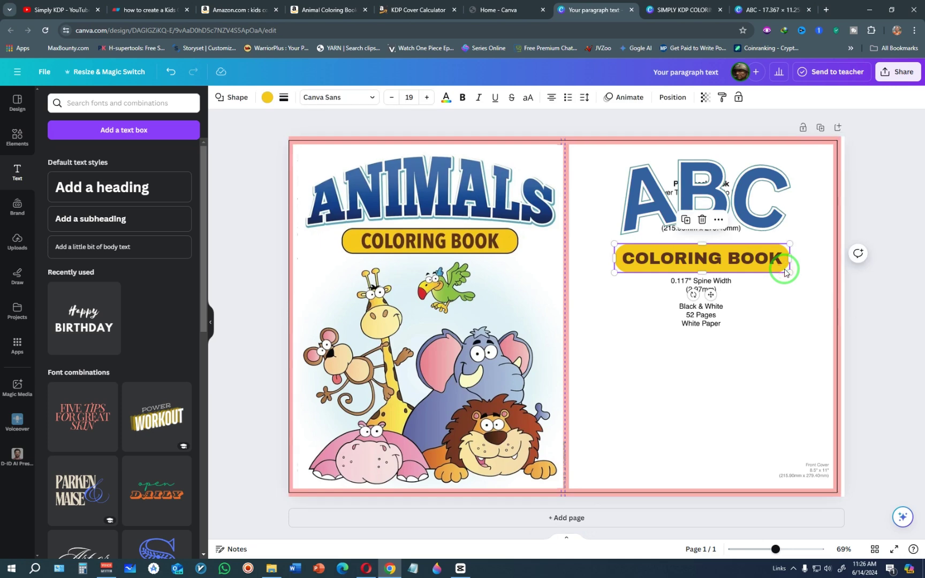
click(284, 100)
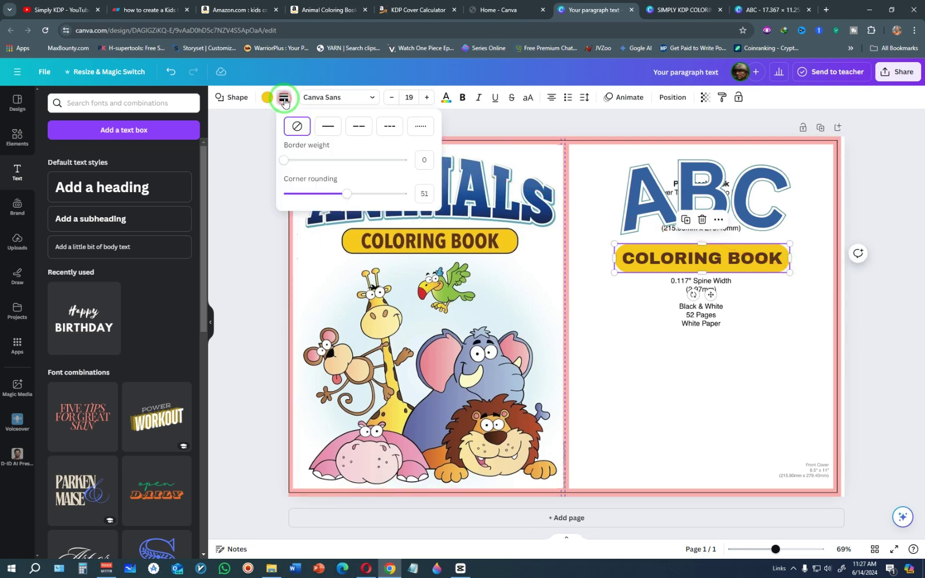
click(328, 126)
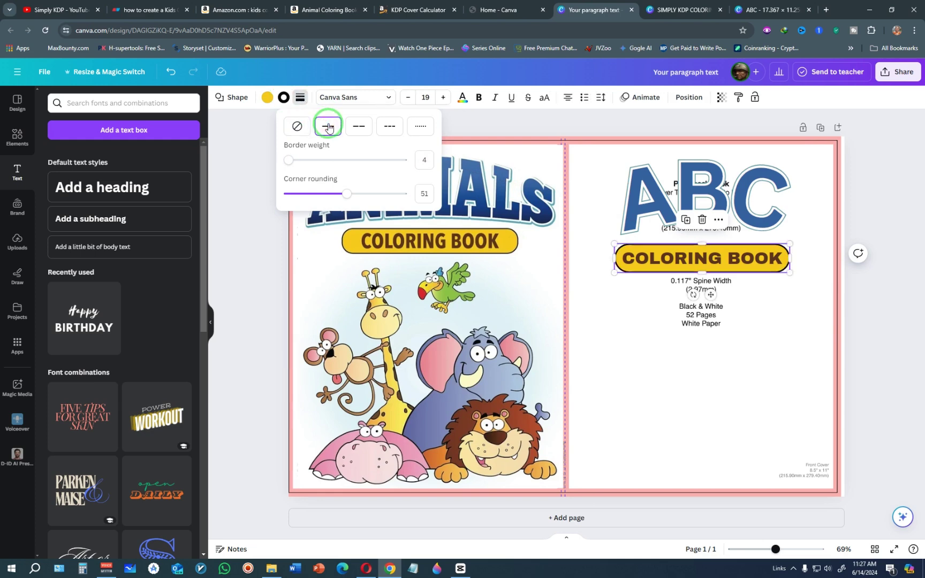
click(428, 162)
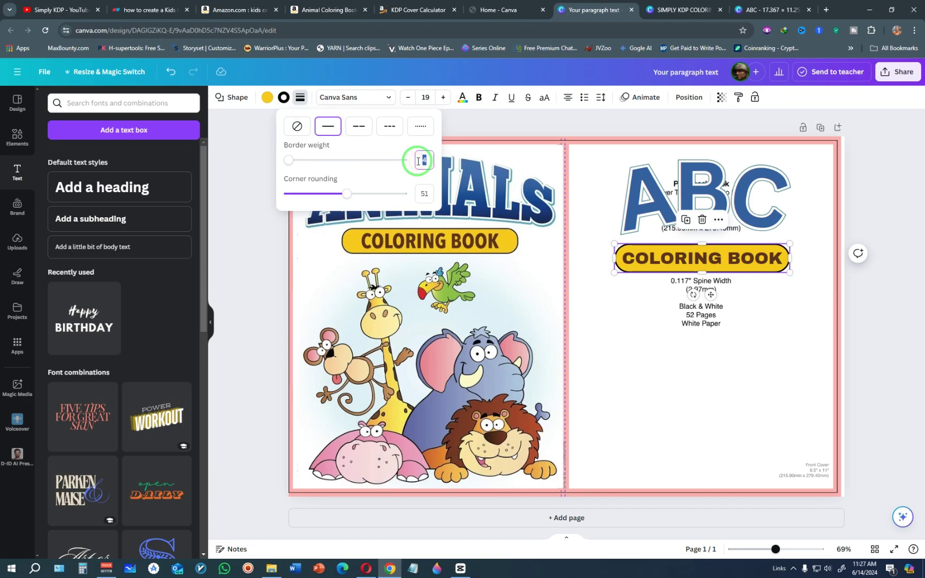
text(3)
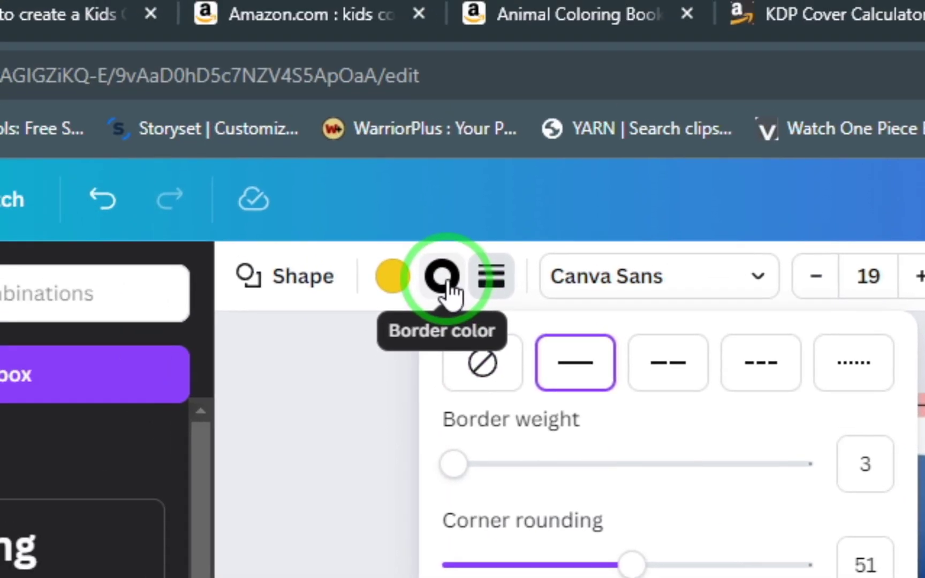
Change the yellow banner's border color from black to a custom dark gray
click(285, 200)
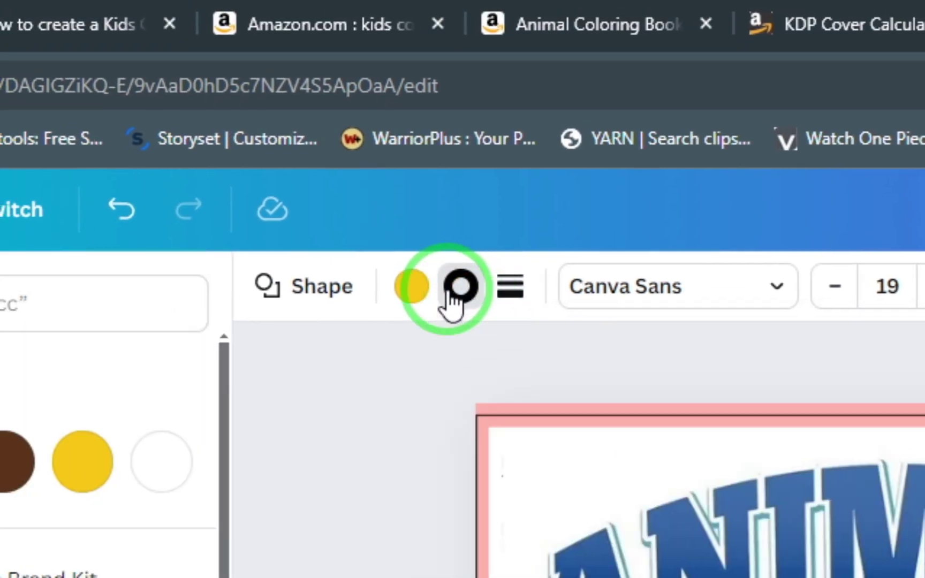
click(171, 195)
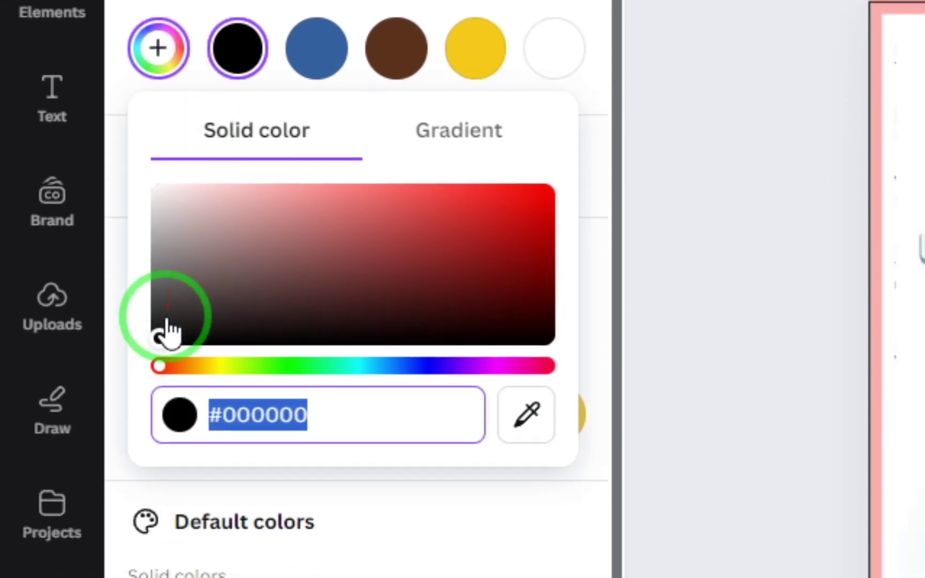
click(165, 555)
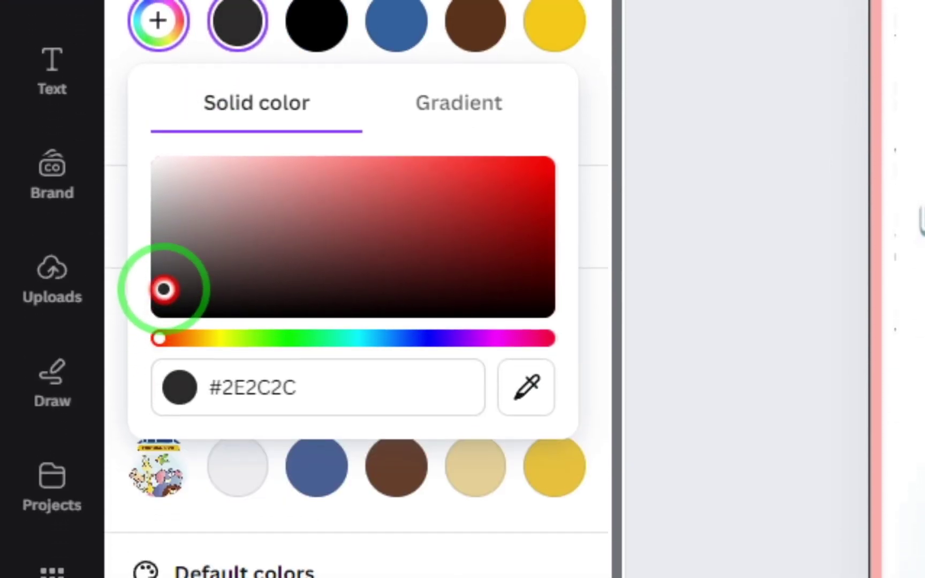
drag(164, 289, 170, 283)
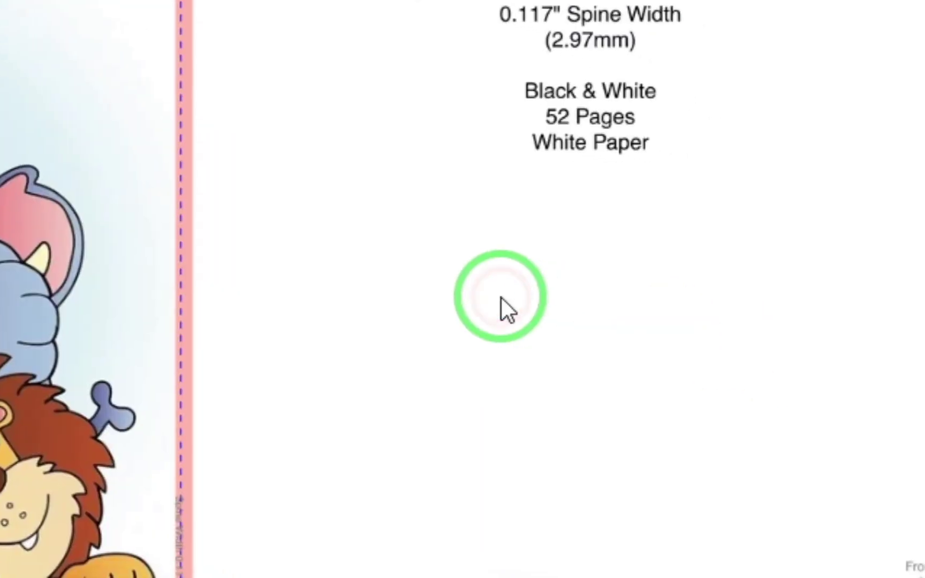
click(724, 257)
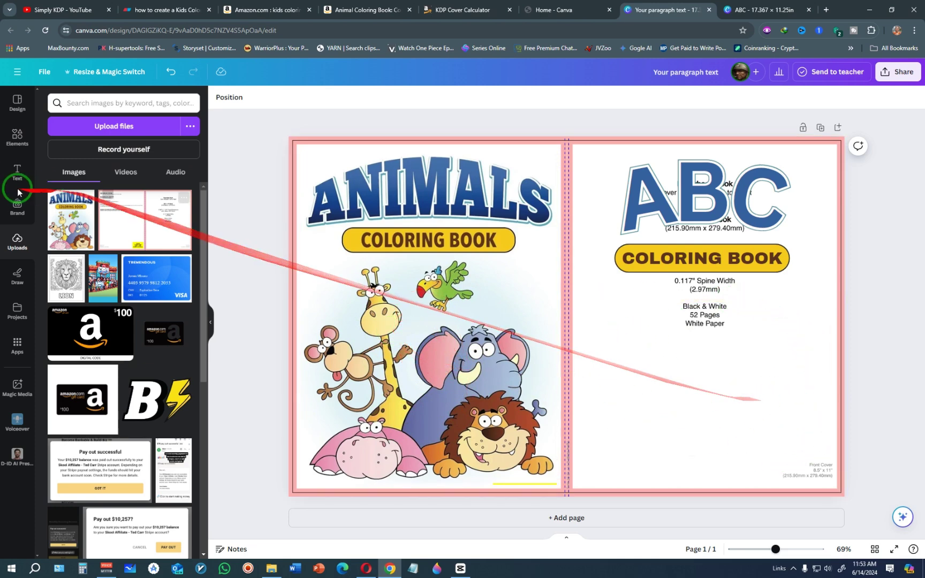
Search the design elements for ABC and open the full set of photo results
click(16, 142)
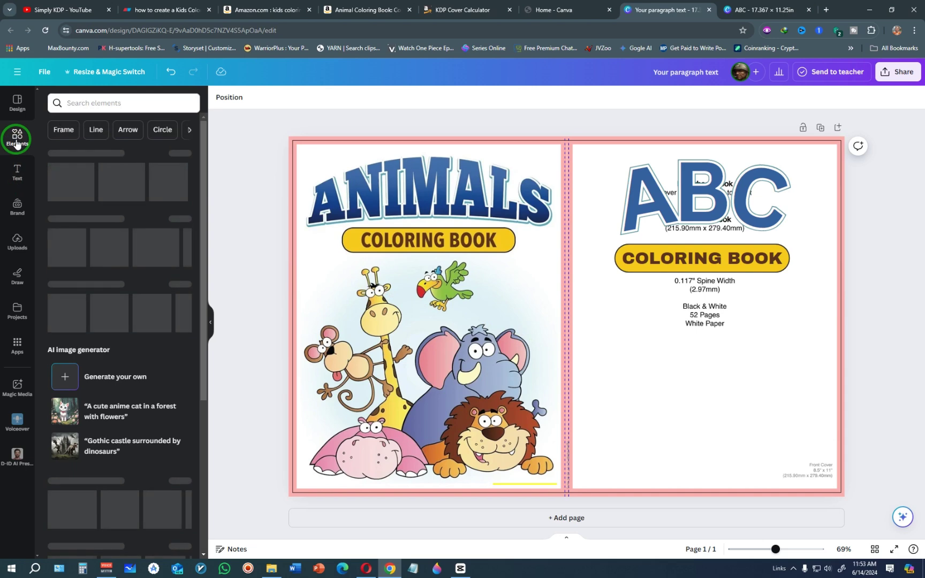
click(693, 214)
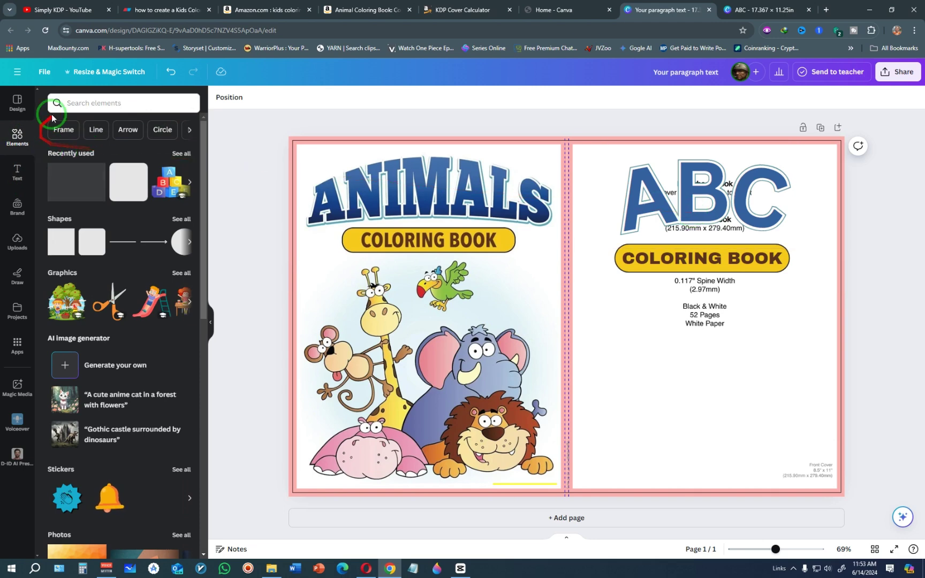
click(83, 106)
text(ABC)
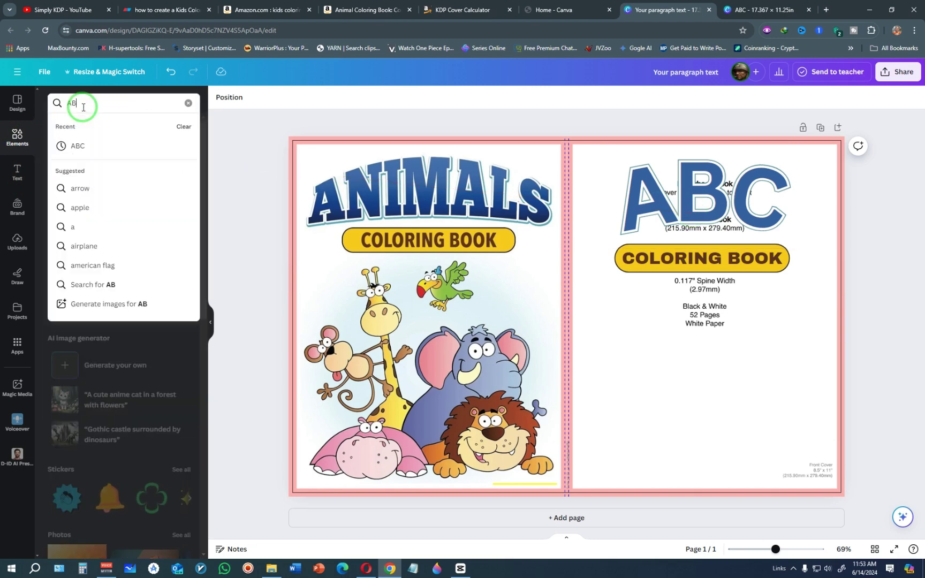
key(Return)
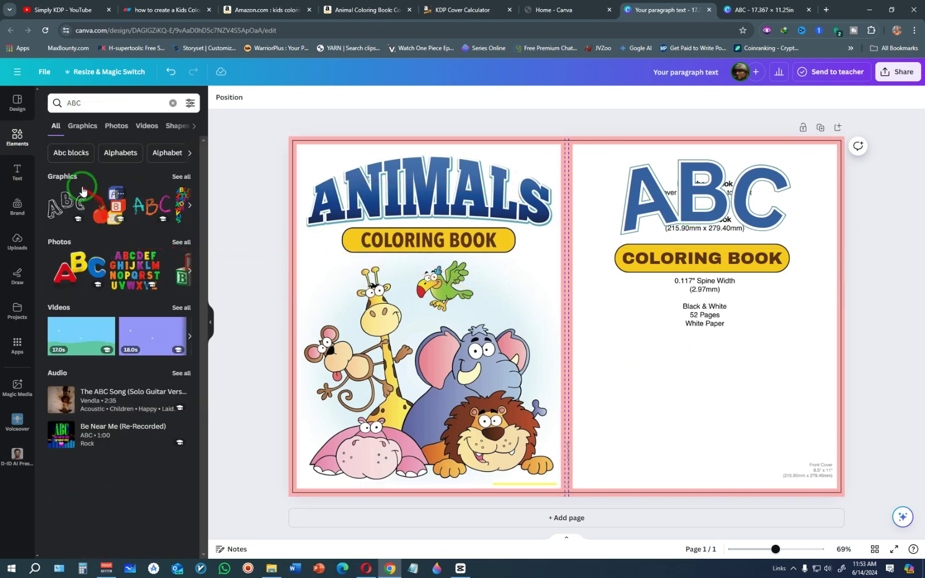
click(180, 242)
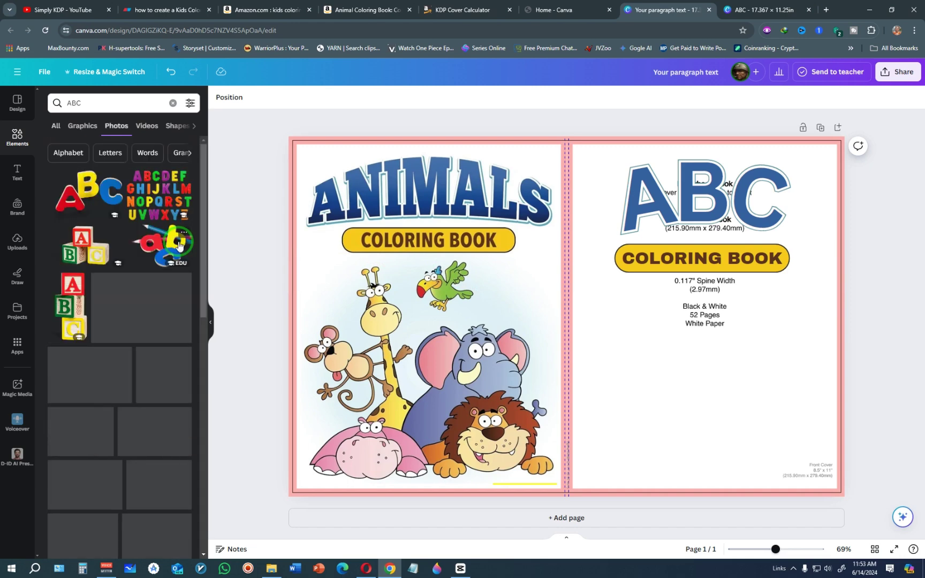
Browse the ABC photo results, switch to the ABC graphics, and narrow them to the Alphabet suggestion
scroll(161, 257, down, 3)
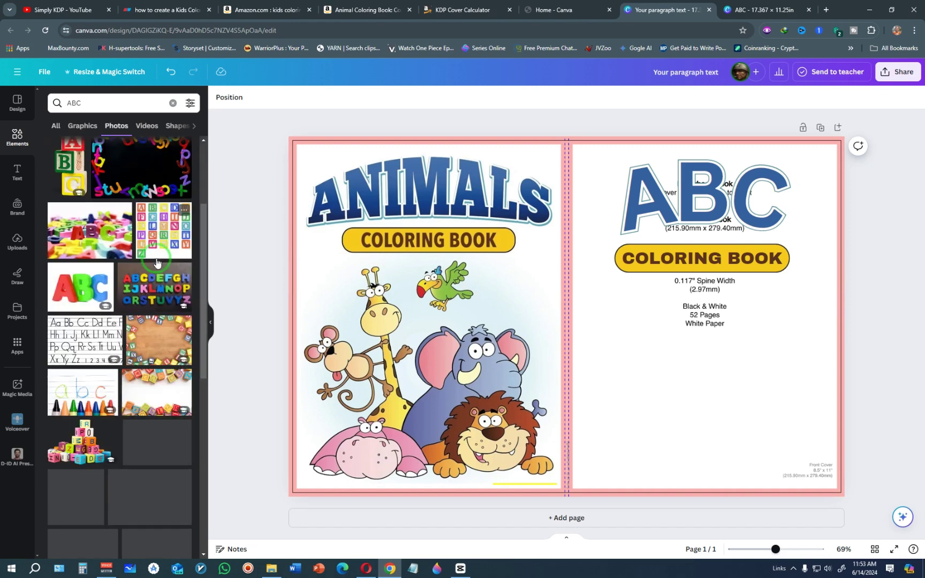
scroll(156, 262, down, 1)
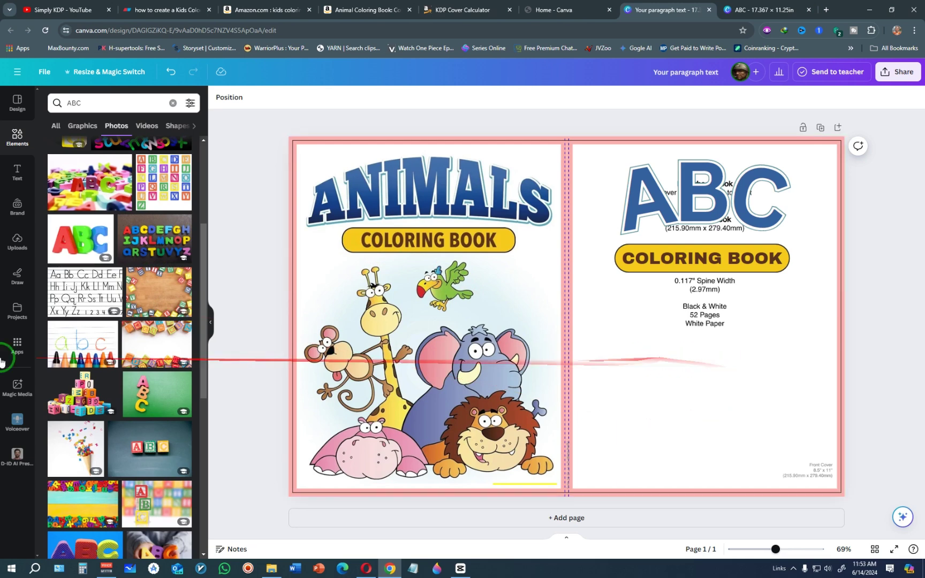
click(110, 127)
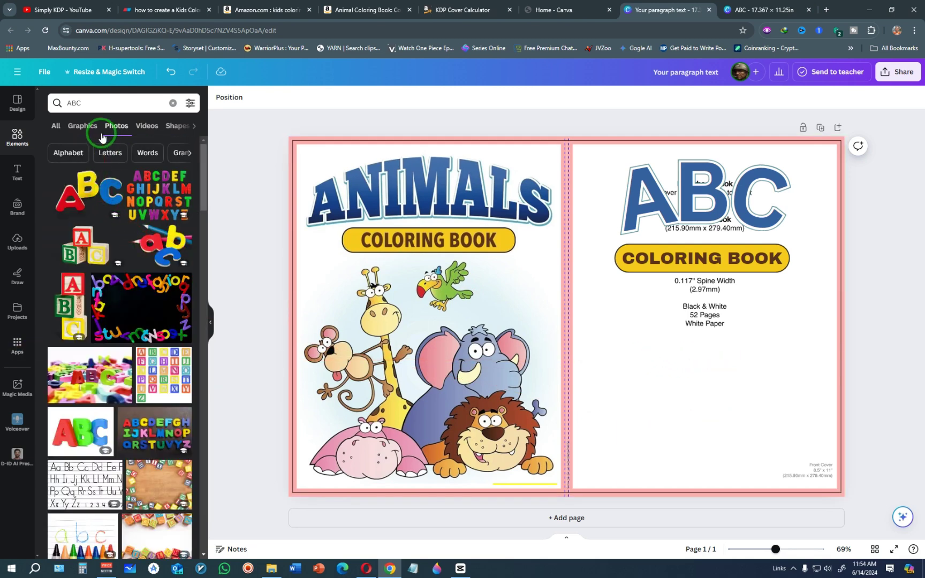
click(82, 127)
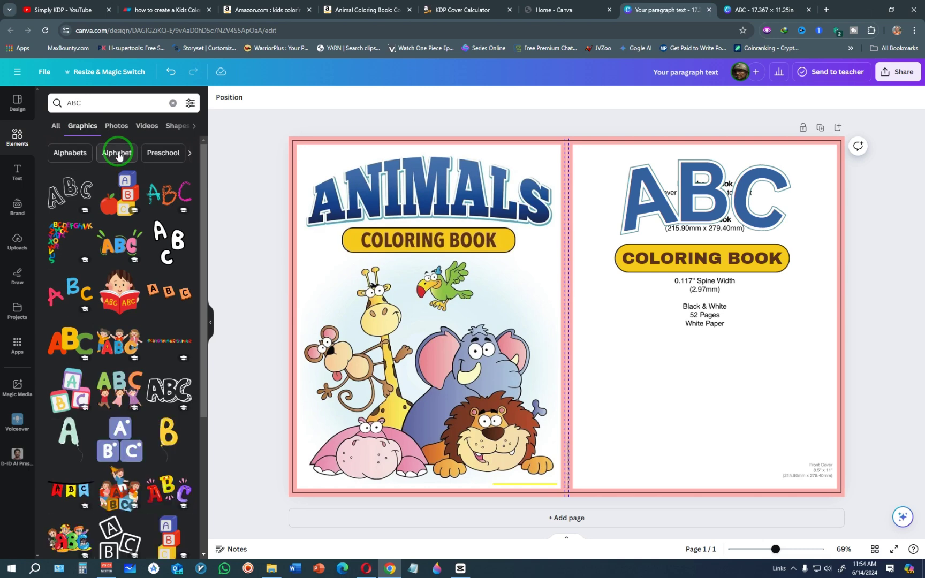
click(117, 154)
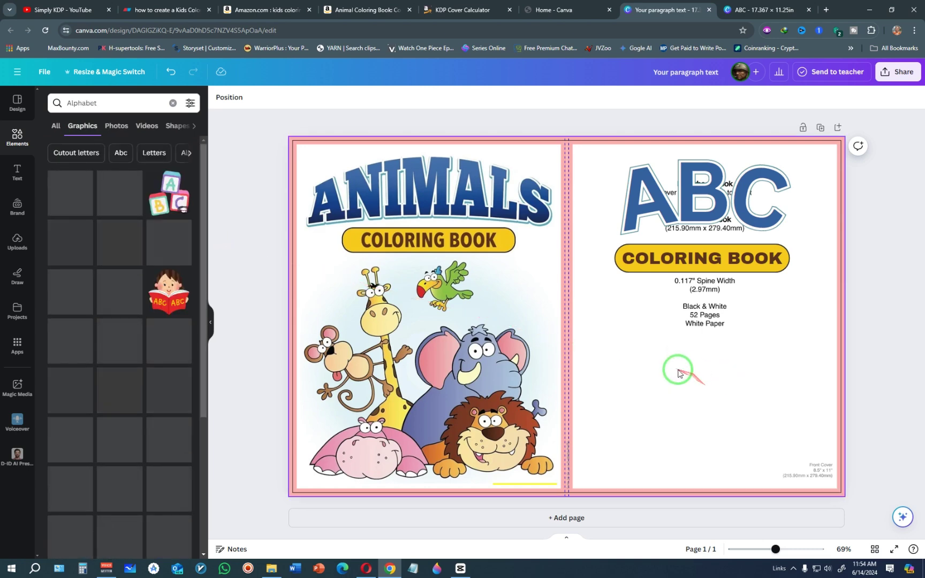
Place the illustration of children and pets around colorful ABC letters on the lower front cover, below the COLORING BOOK banner
drag(678, 374, 718, 358)
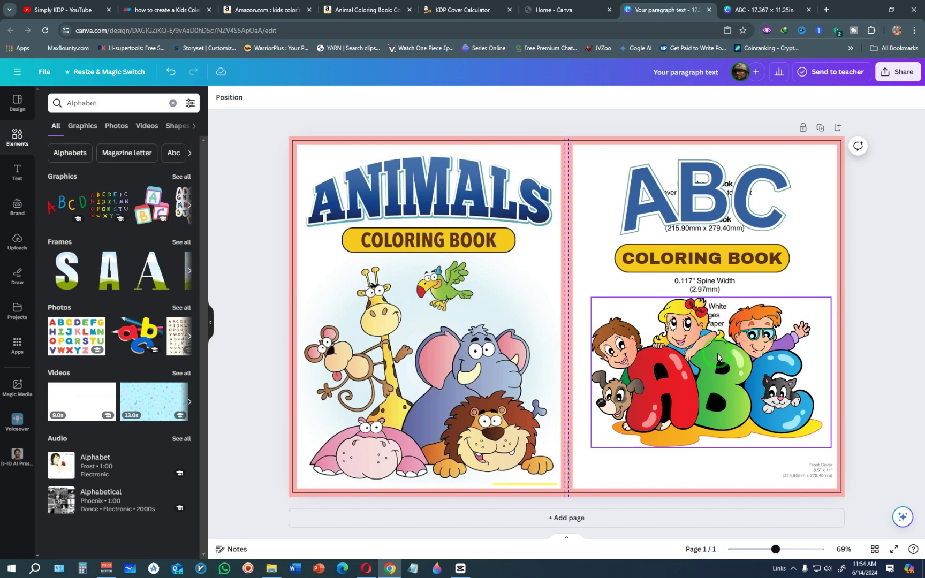
click(672, 359)
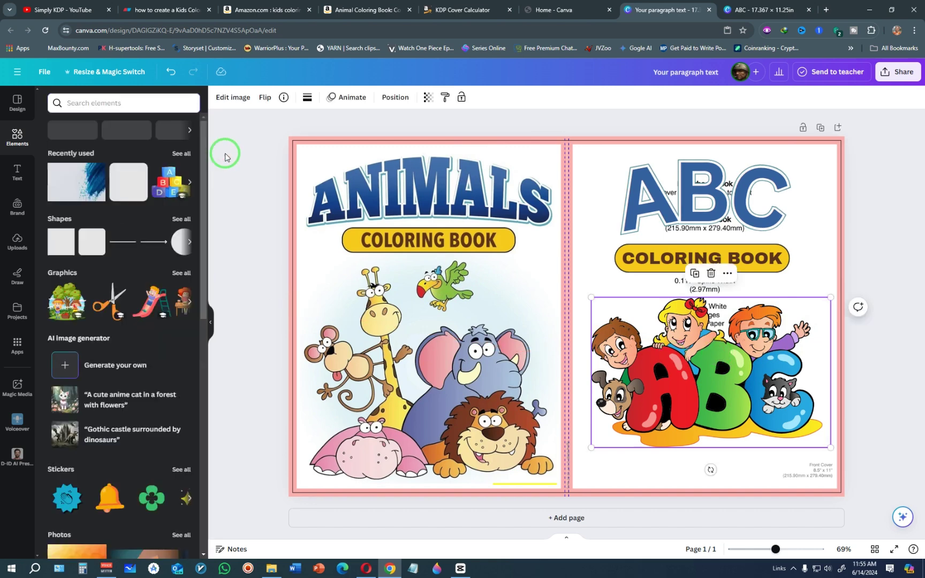
drag(765, 349, 757, 361)
click(876, 385)
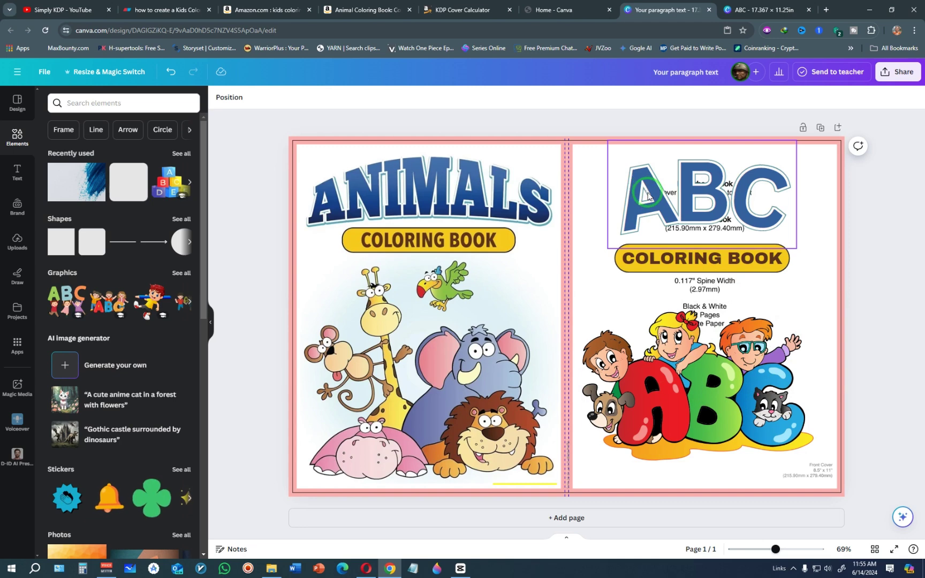
Color only the letter A of the ABC title red (#D82129), sampled from the A in the children's illustration
click(647, 196)
double_click(647, 196)
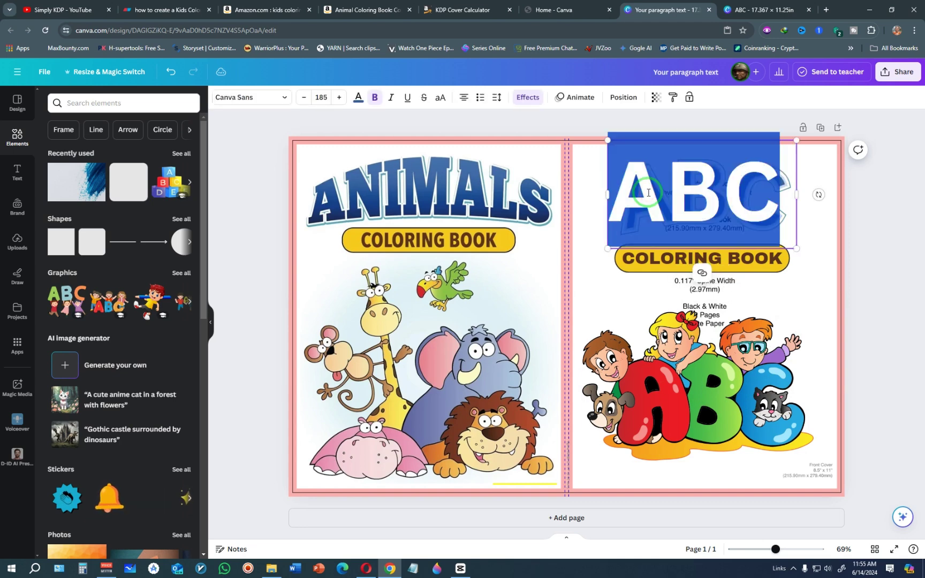
click(660, 200)
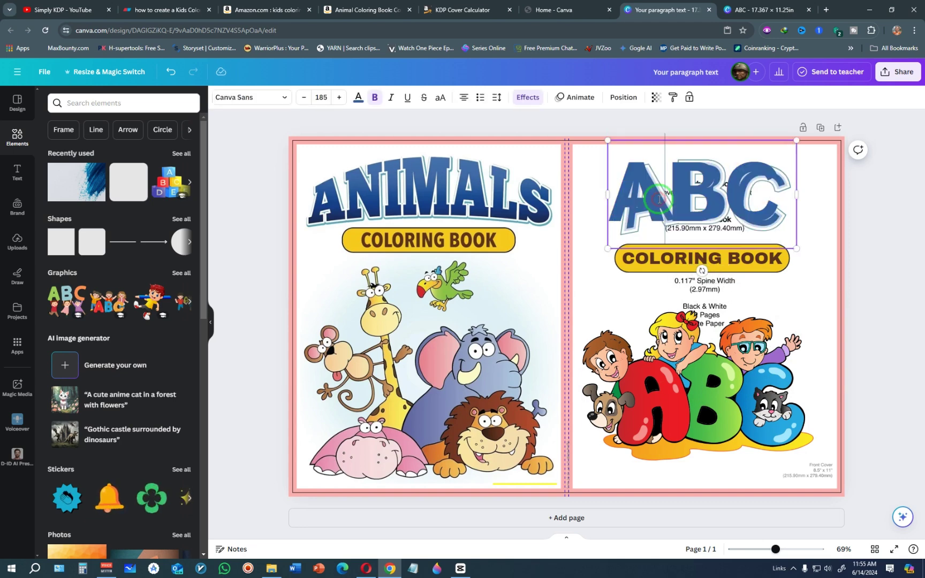
drag(650, 200, 611, 196)
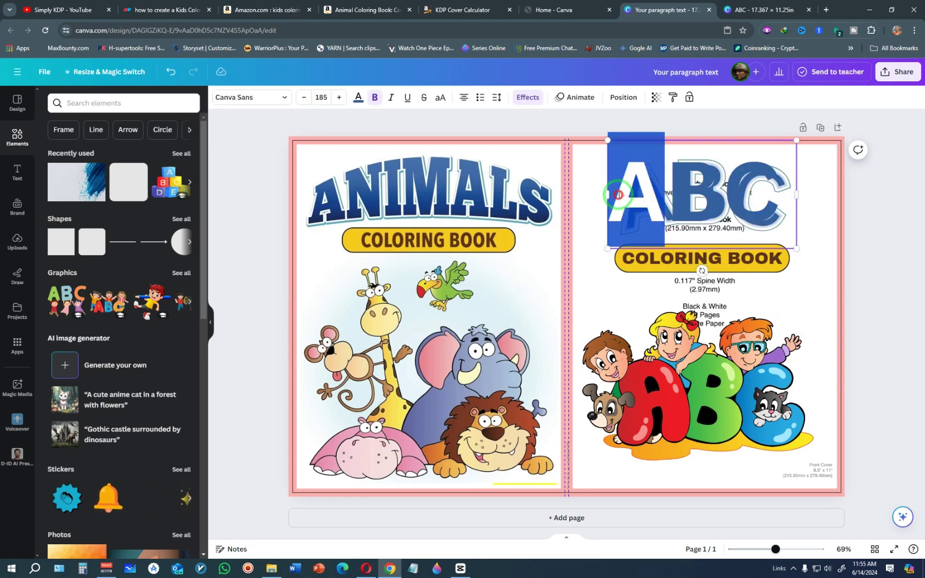
click(364, 99)
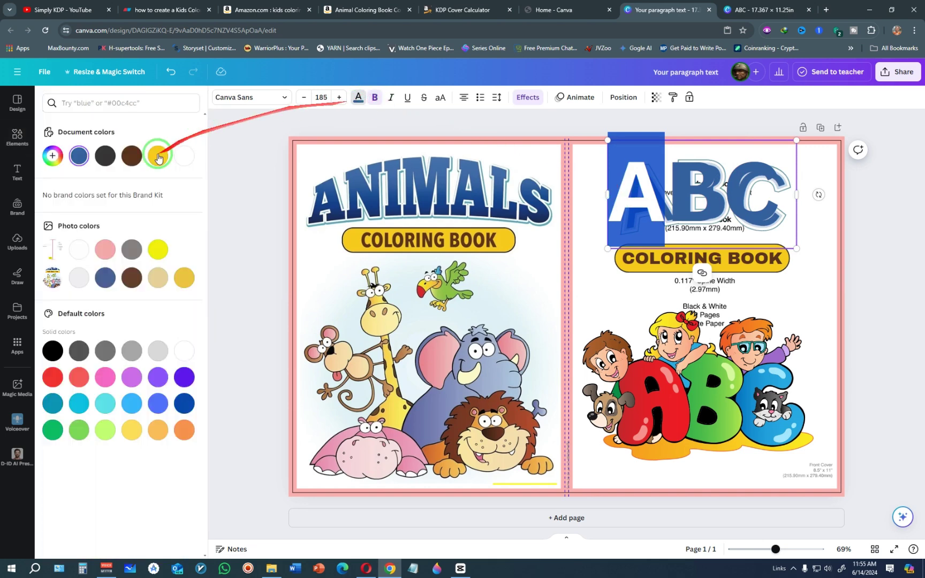
click(54, 162)
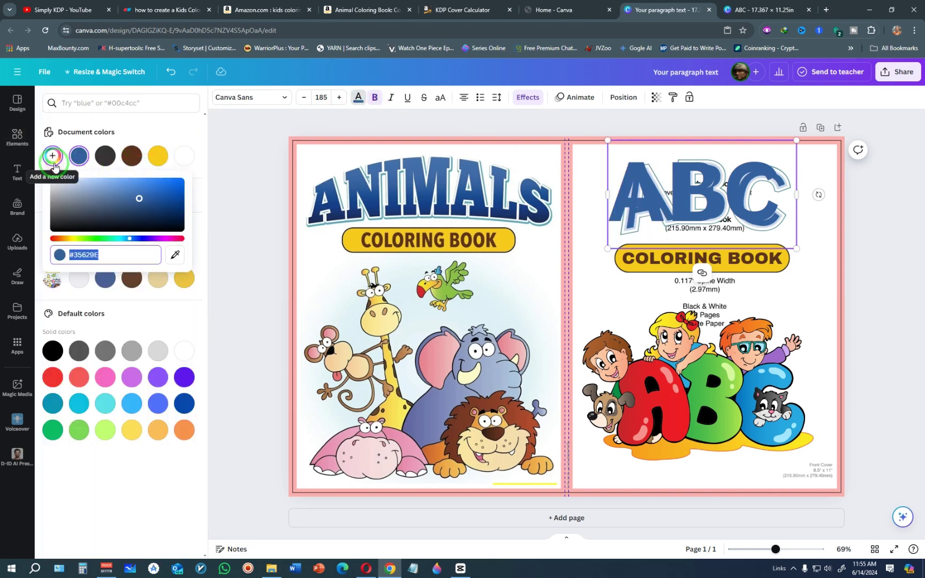
click(174, 255)
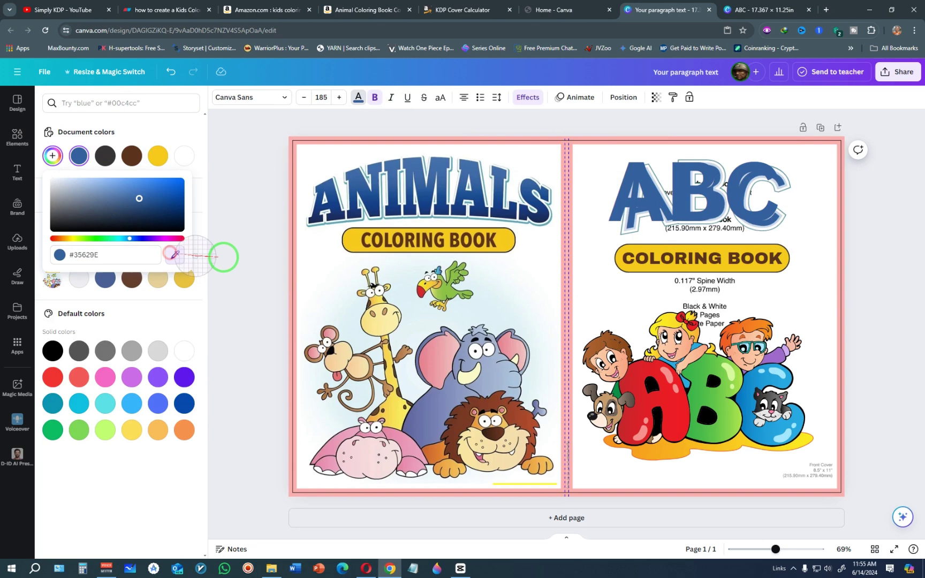
click(637, 383)
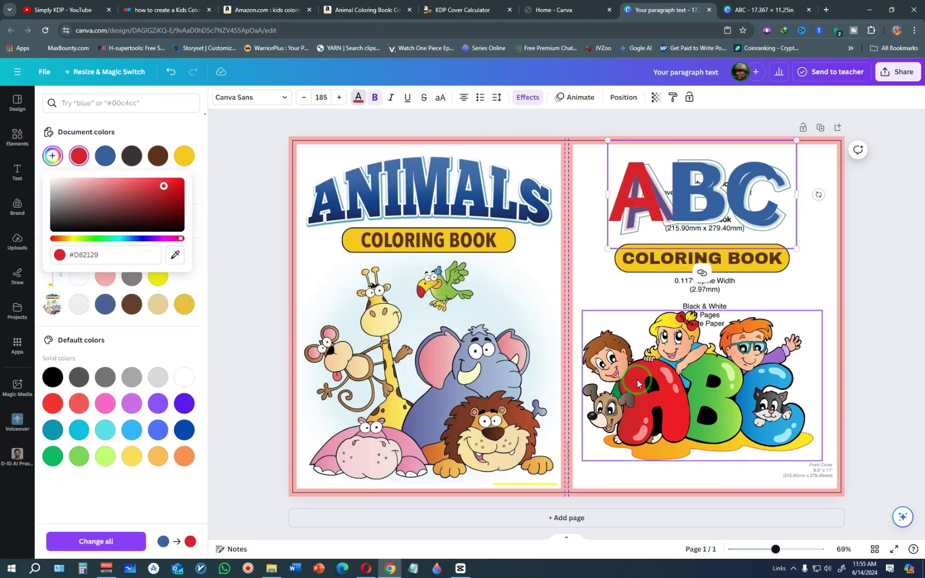
Color the title's B green (#6ECB4A) and its C blue, each sampled from the matching letter in the children's illustration
click(691, 193)
double_click(690, 187)
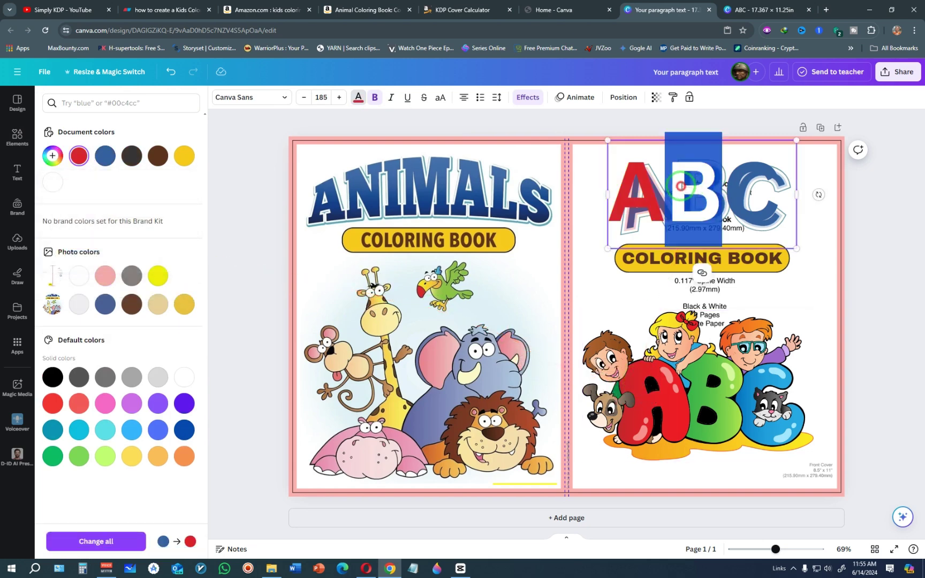
click(50, 165)
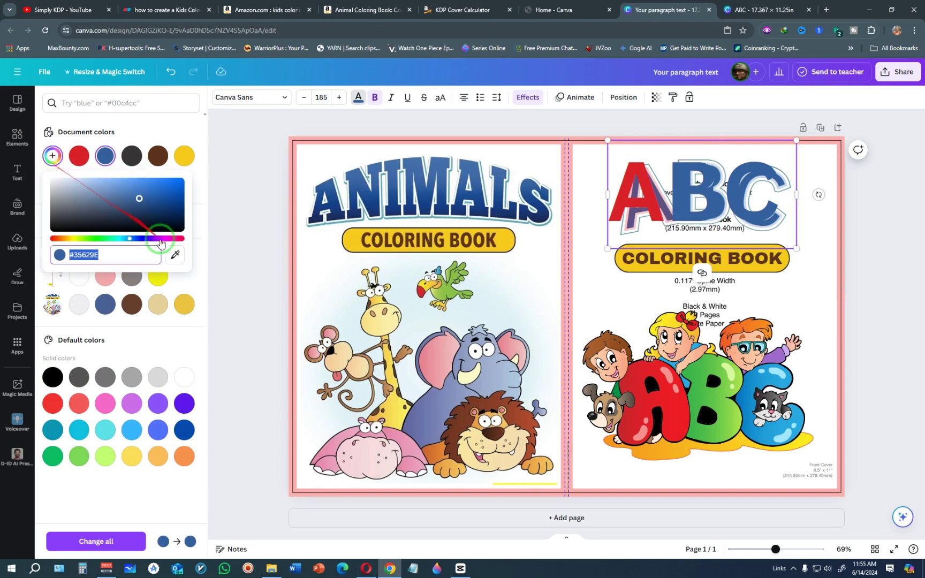
click(174, 253)
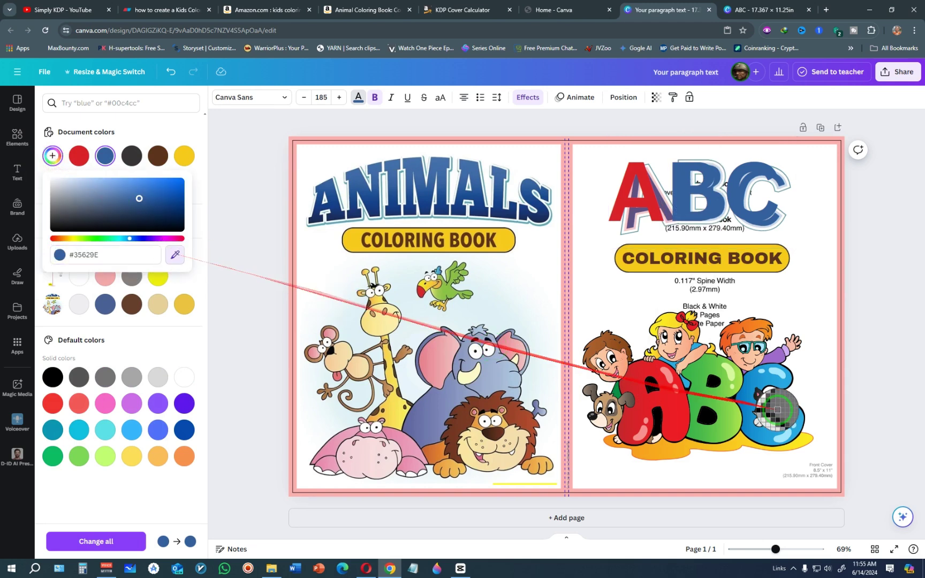
click(720, 401)
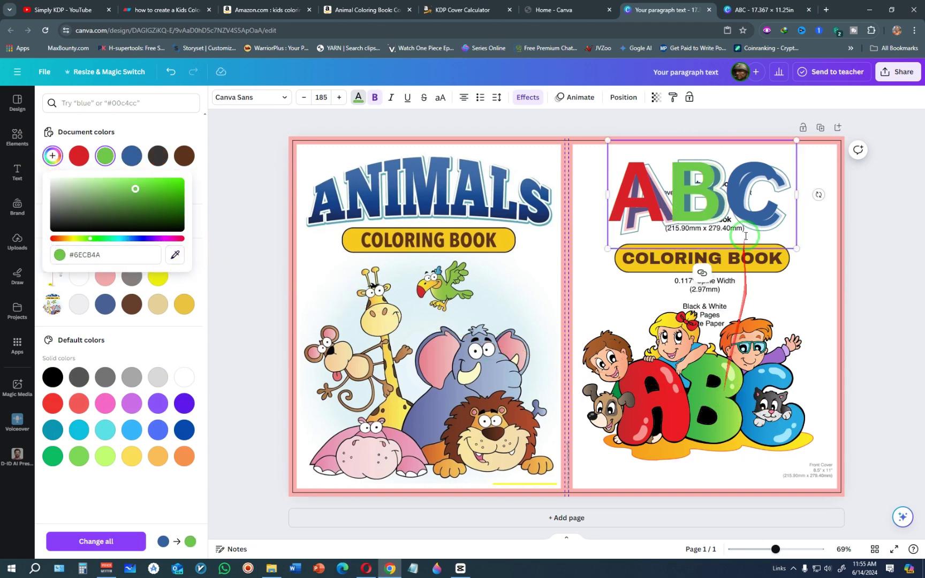
click(727, 194)
click(806, 278)
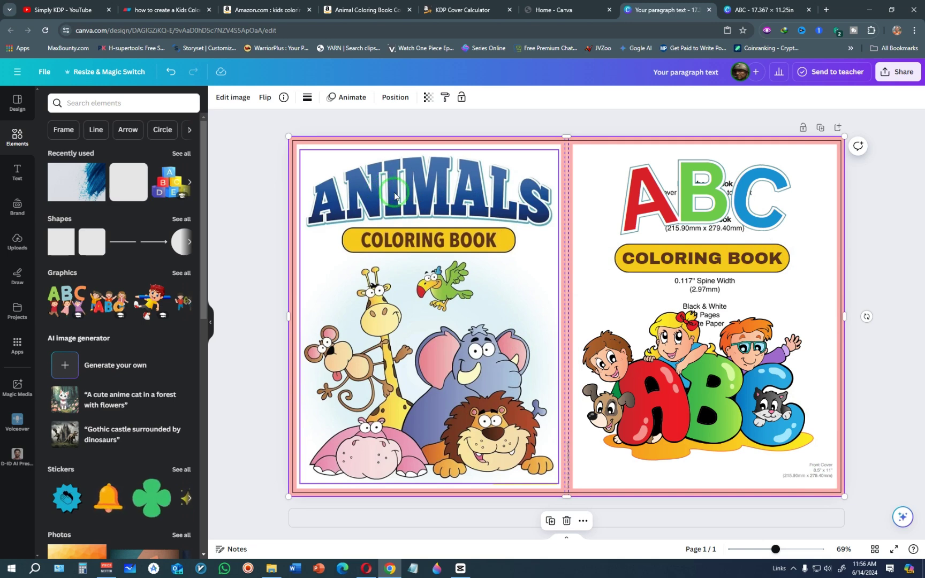
Delete the Animals reference cover from the back cover area
click(453, 197)
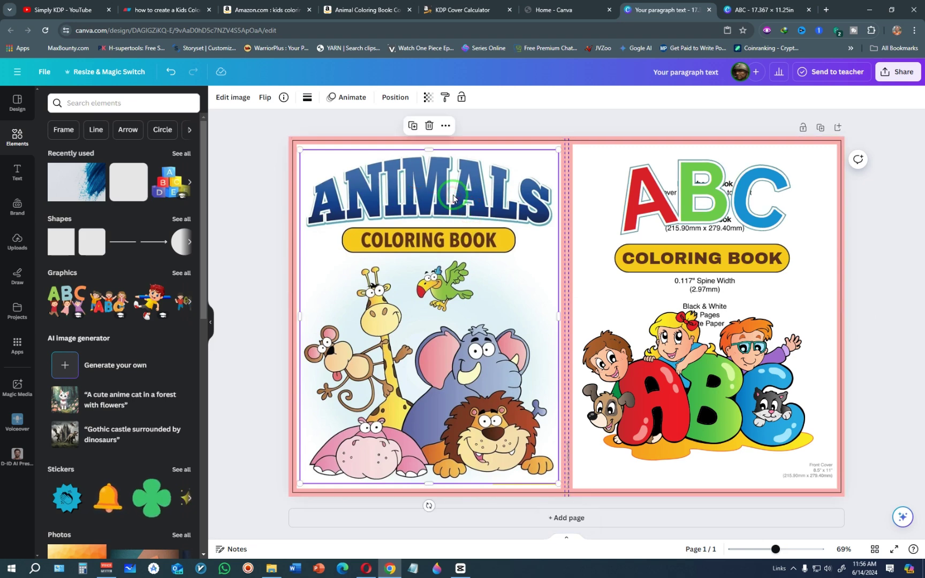
click(429, 126)
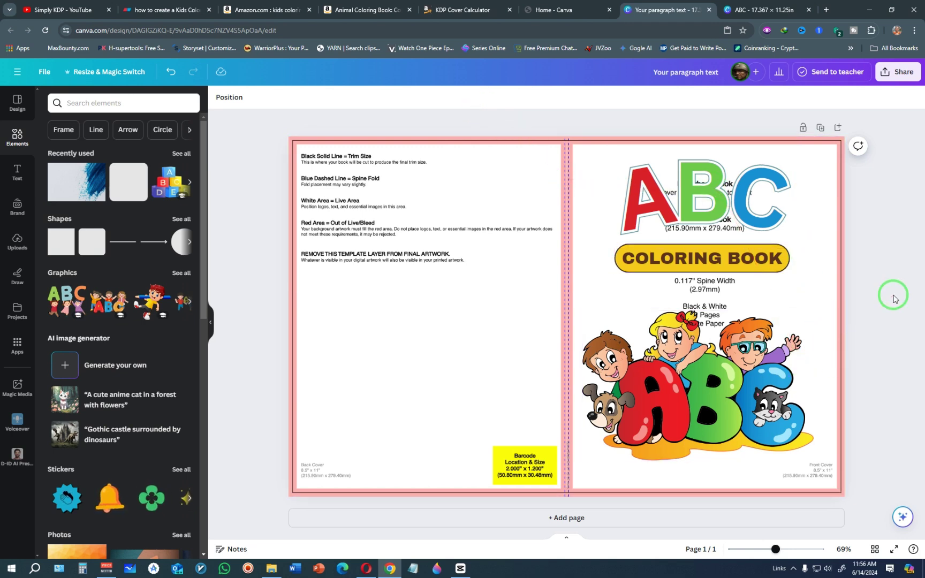
Preview the cover without guides by lowering the KDP template's transparency to 4, and restore it to 100
click(570, 208)
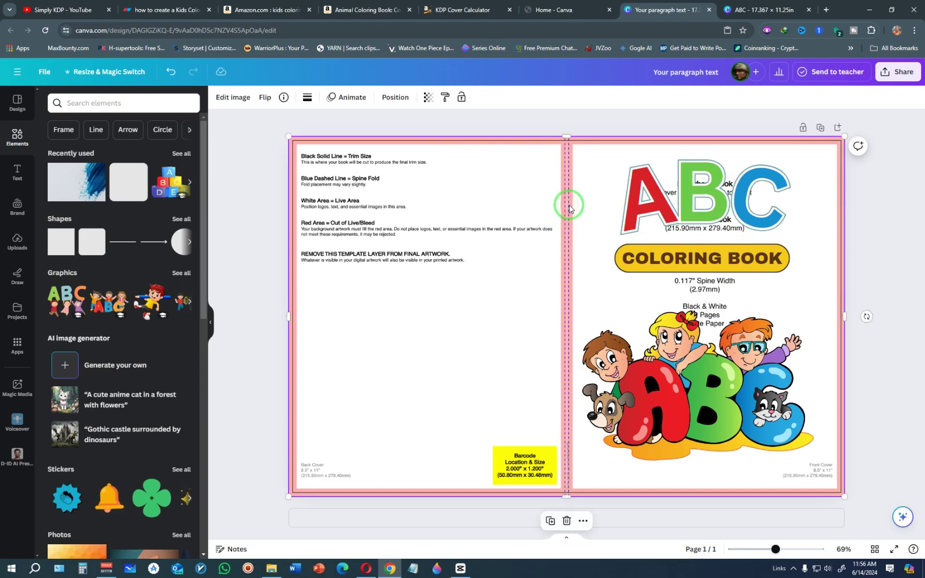
click(428, 98)
drag(403, 140, 339, 141)
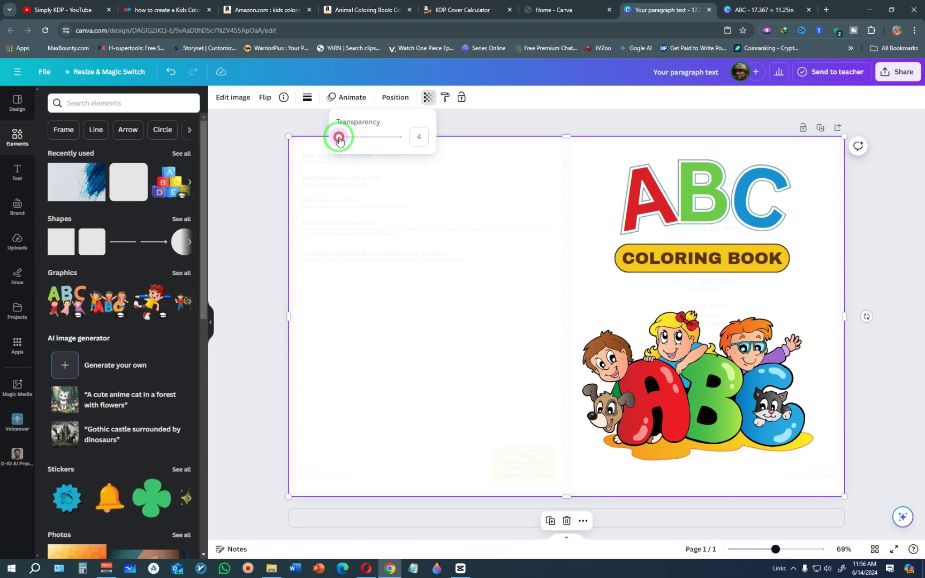
drag(339, 139, 401, 140)
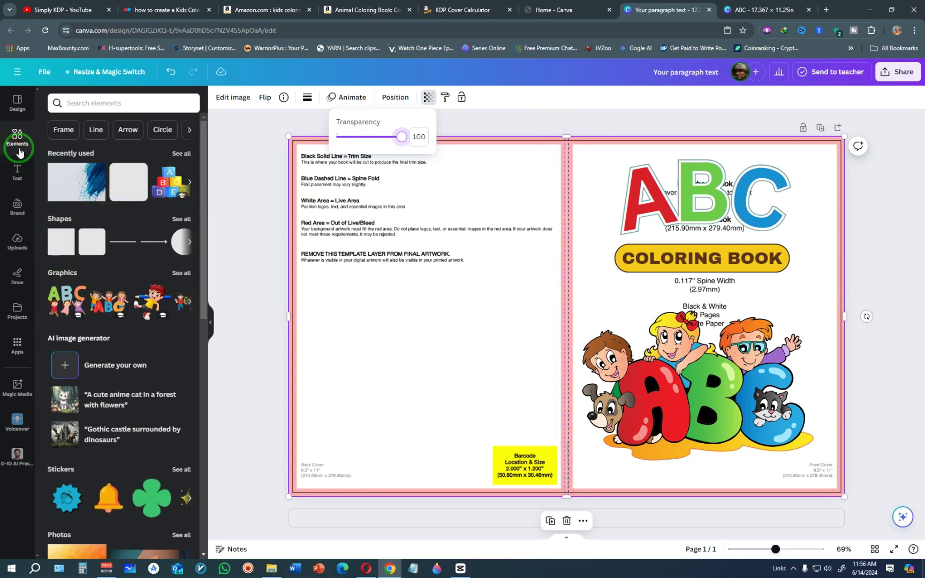
Add a brown square shape and resize it into a narrow strip covering the spine over the full page height
click(62, 245)
click(54, 246)
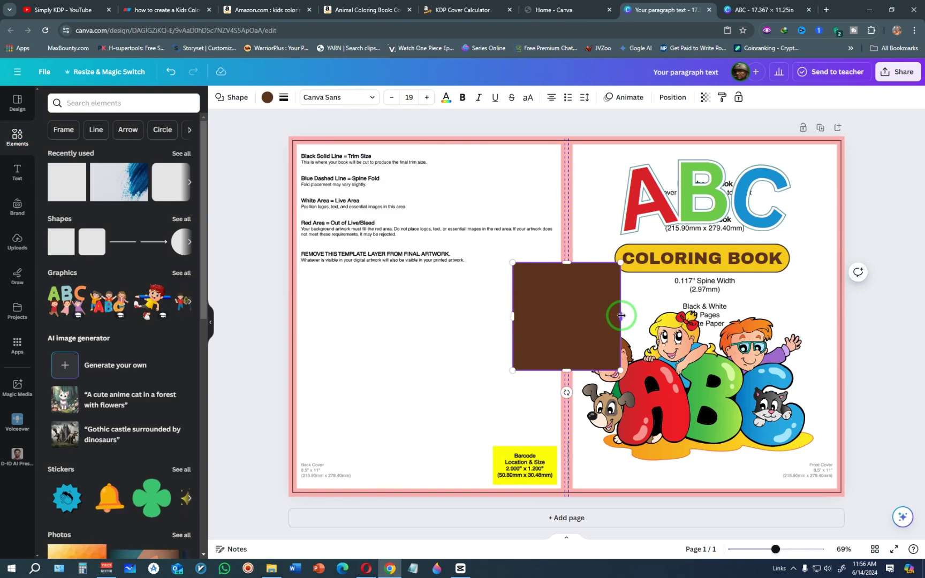
drag(621, 316, 574, 306)
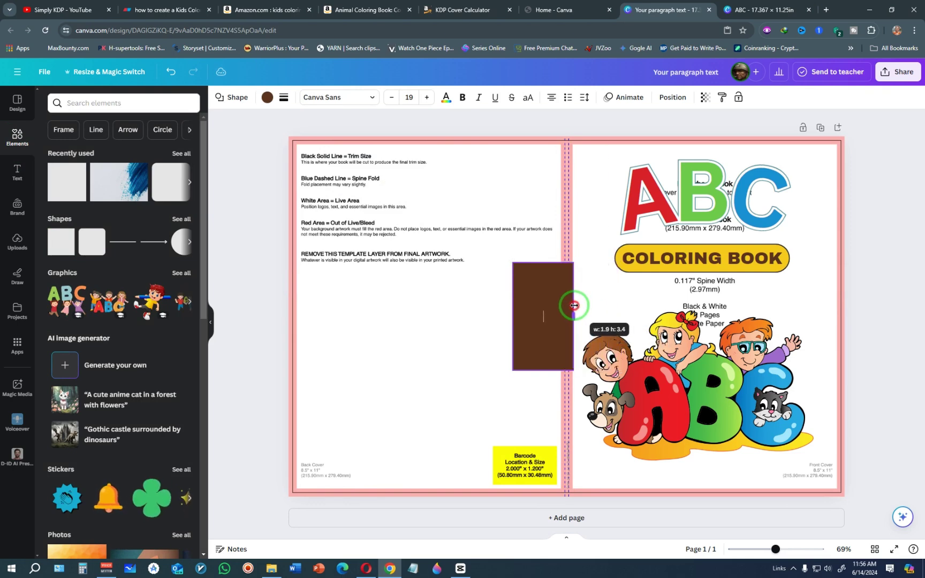
drag(512, 316, 561, 308)
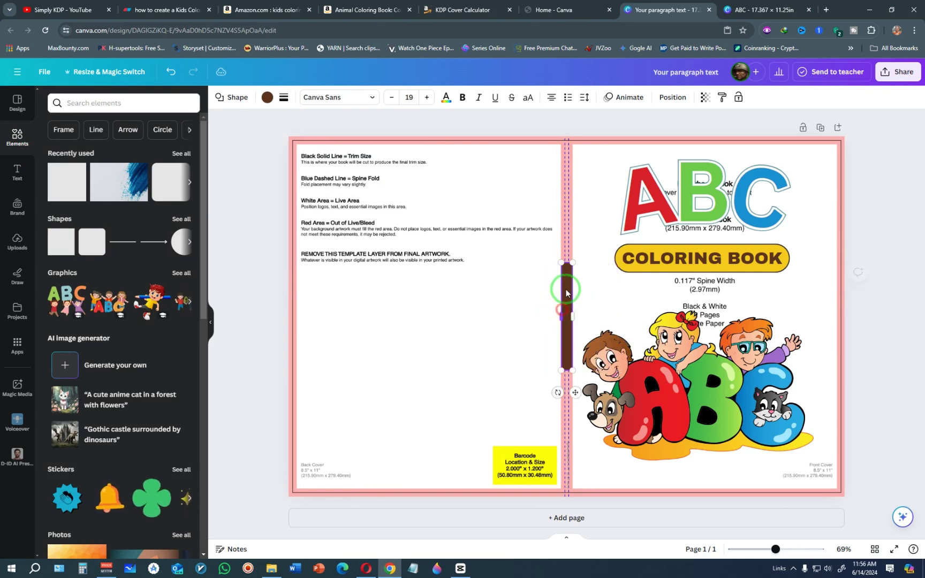
drag(566, 263, 566, 137)
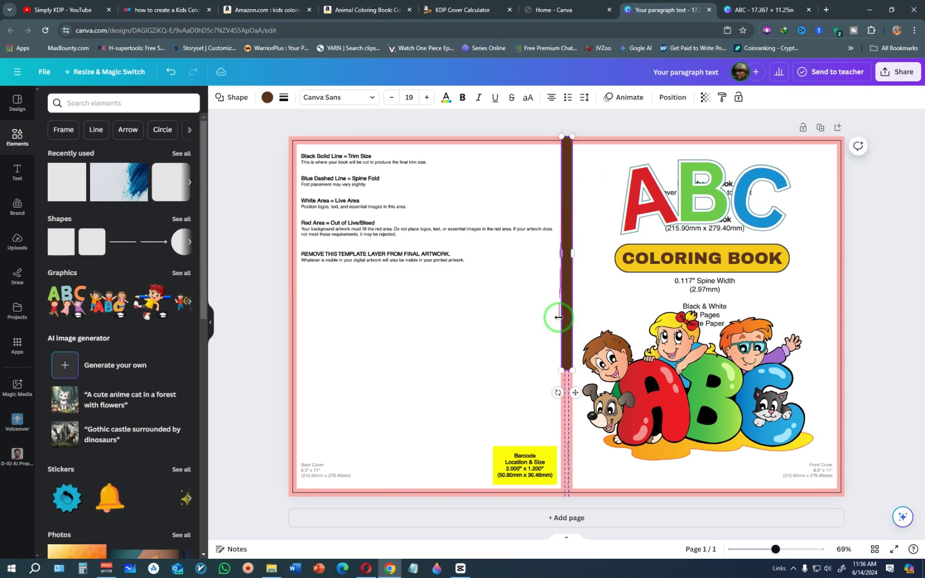
drag(566, 370, 573, 491)
click(888, 309)
click(660, 273)
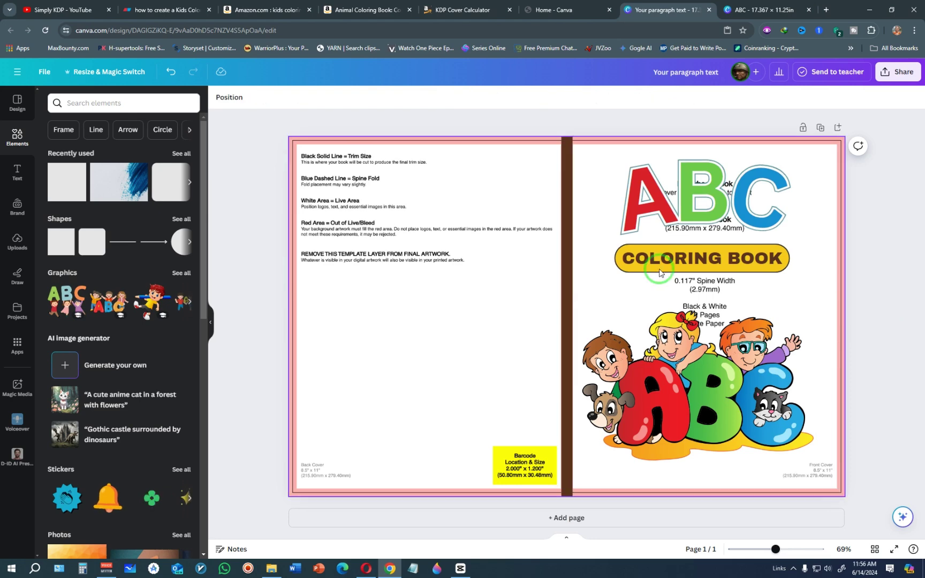
click(567, 285)
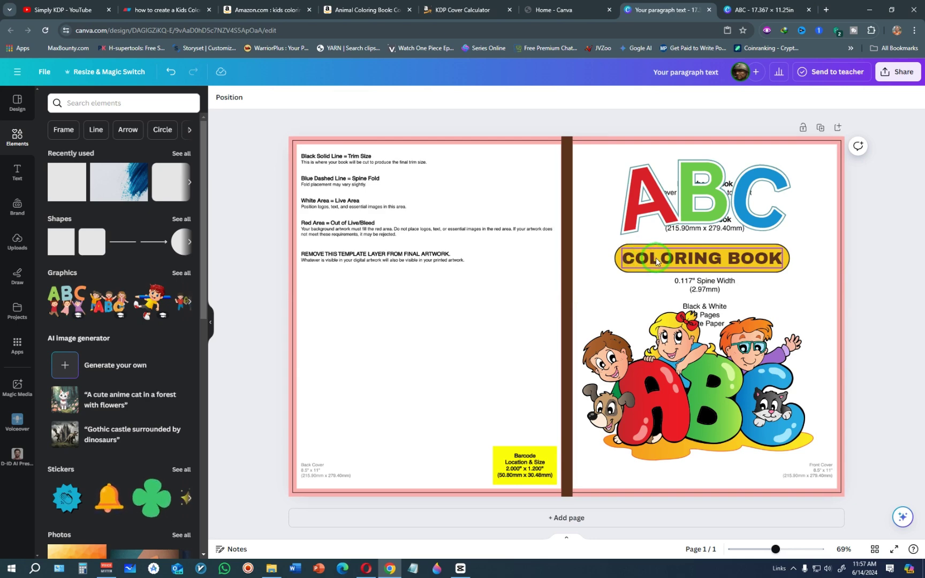
click(564, 223)
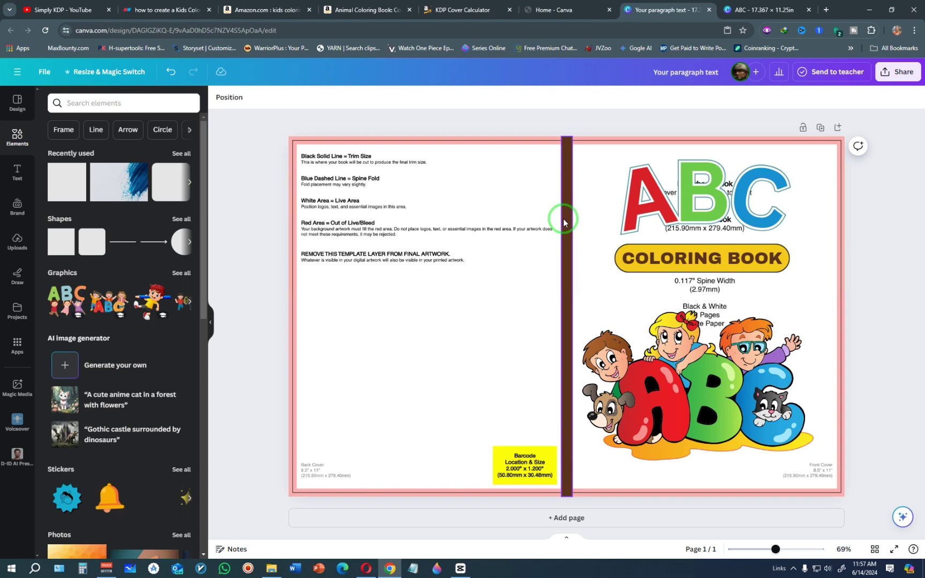
click(357, 264)
click(358, 217)
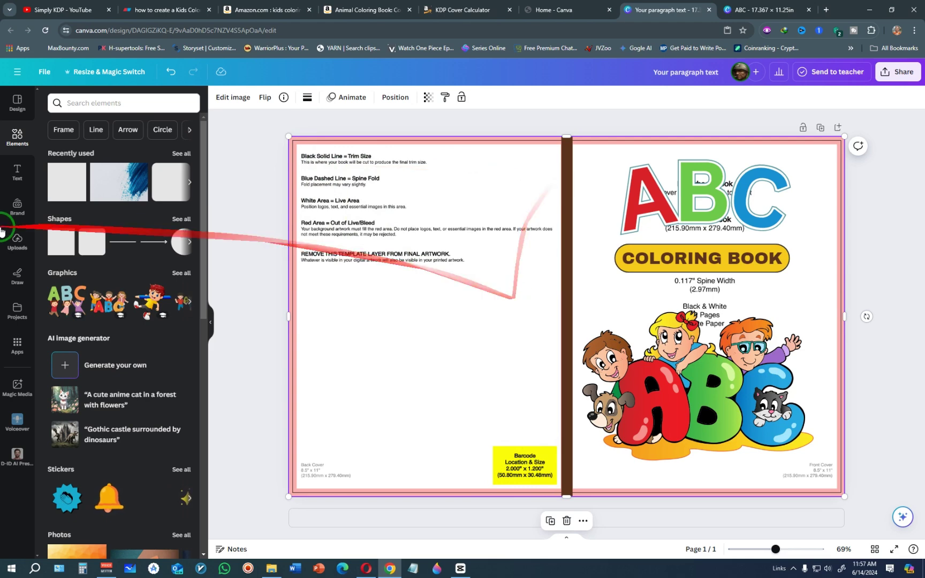
Add another brown square to the upper back cover and widen it into a rectangle
click(59, 247)
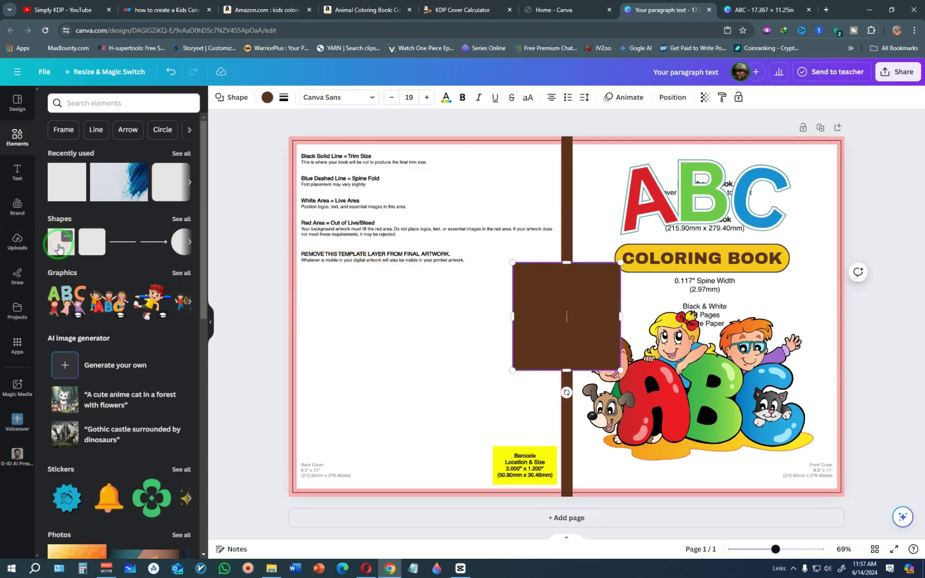
drag(554, 271, 386, 182)
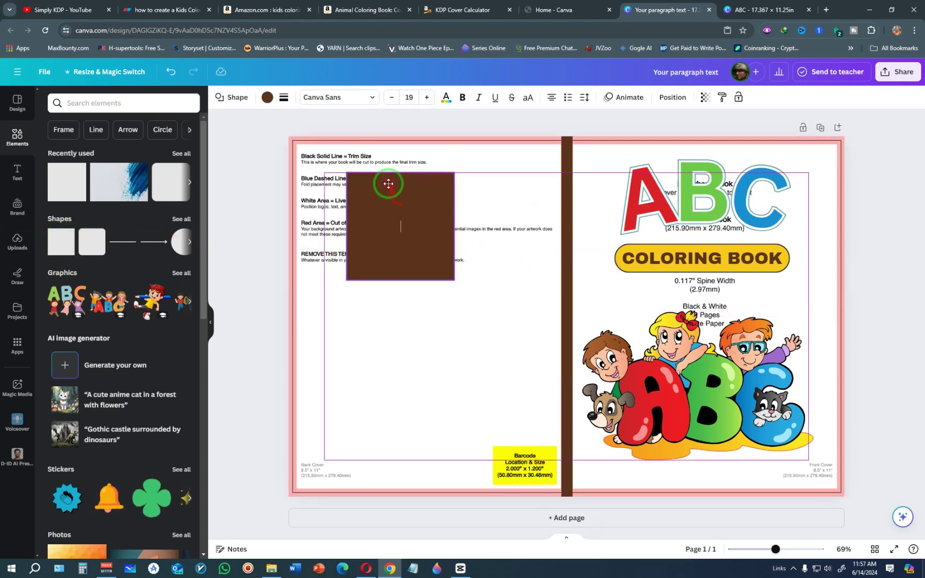
drag(459, 229, 536, 229)
drag(451, 180, 438, 181)
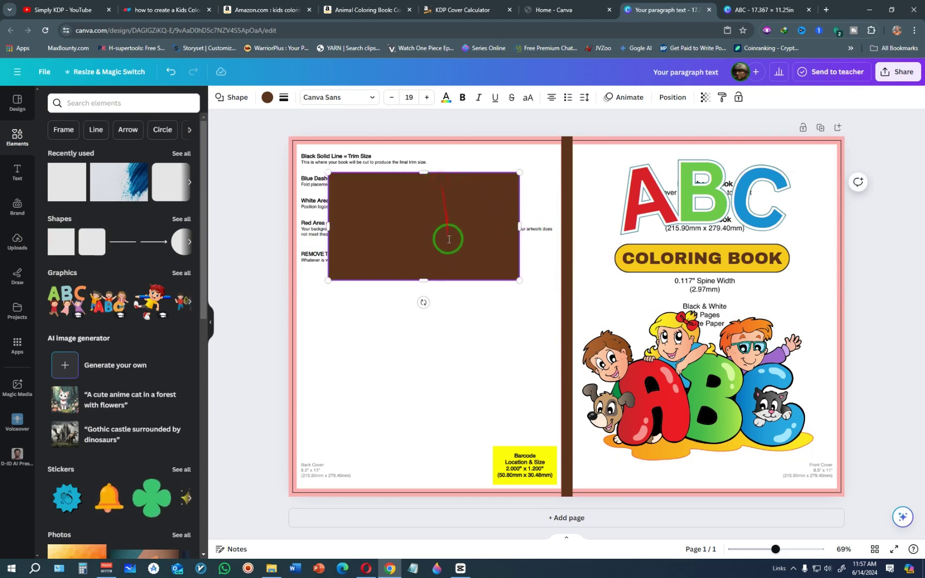
click(436, 315)
click(418, 219)
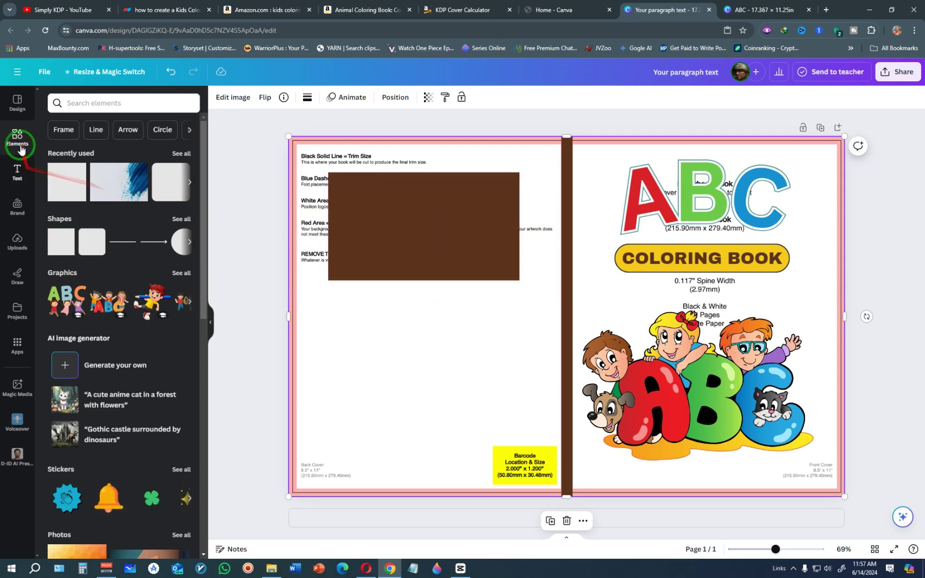
Search elements for ABC, add the colorful A–Z letters photo, and shrink it to fit within the brown rectangle's width
click(75, 107)
text(A)
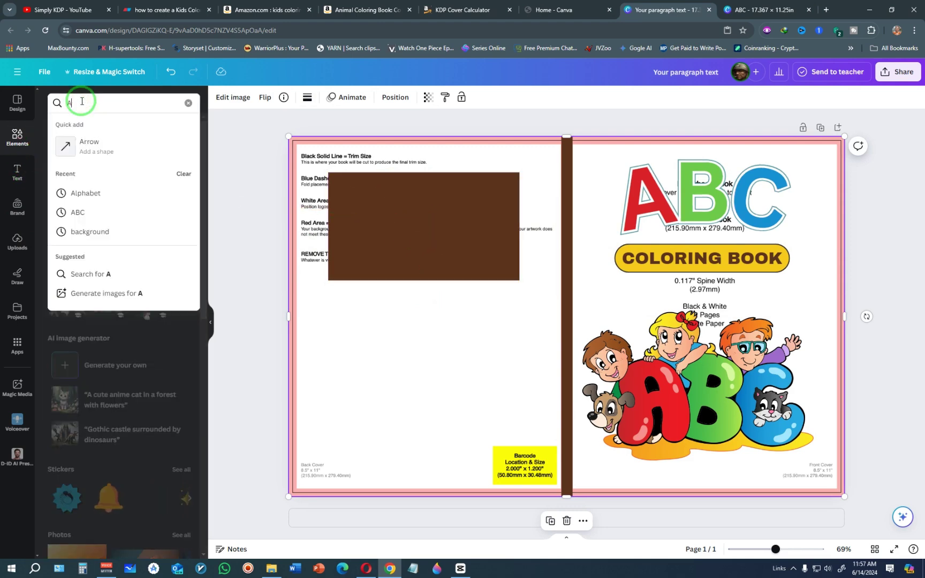
text(BC)
key(Return)
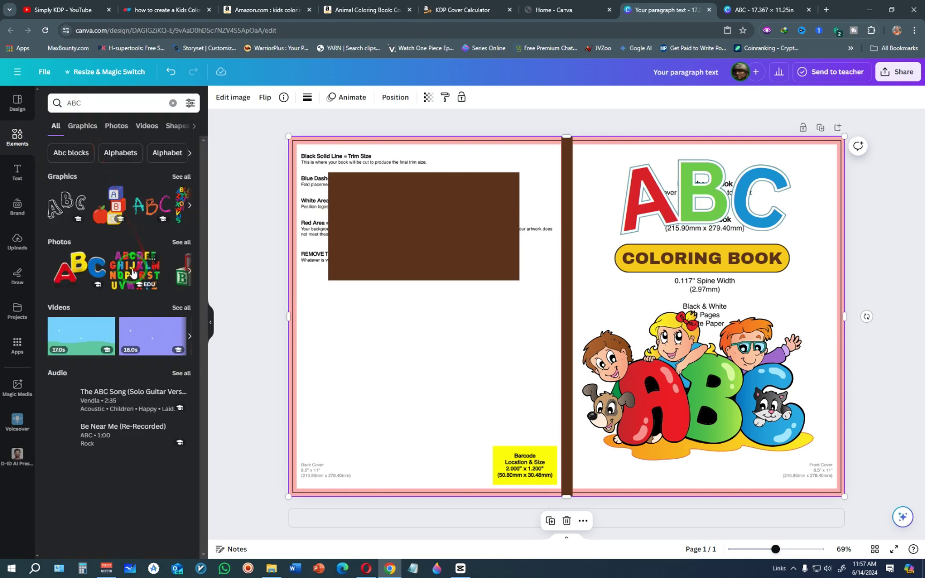
click(133, 267)
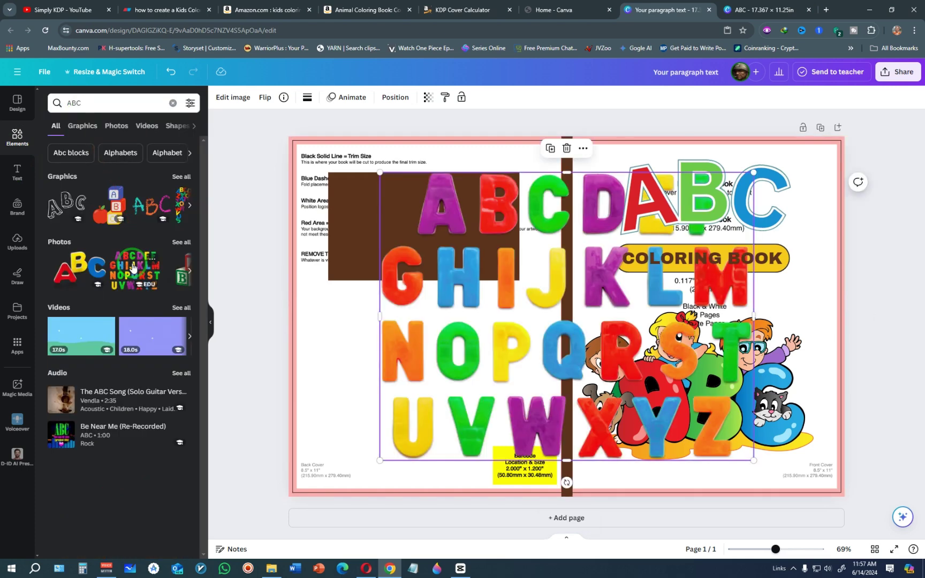
drag(754, 454, 513, 337)
drag(471, 236, 434, 236)
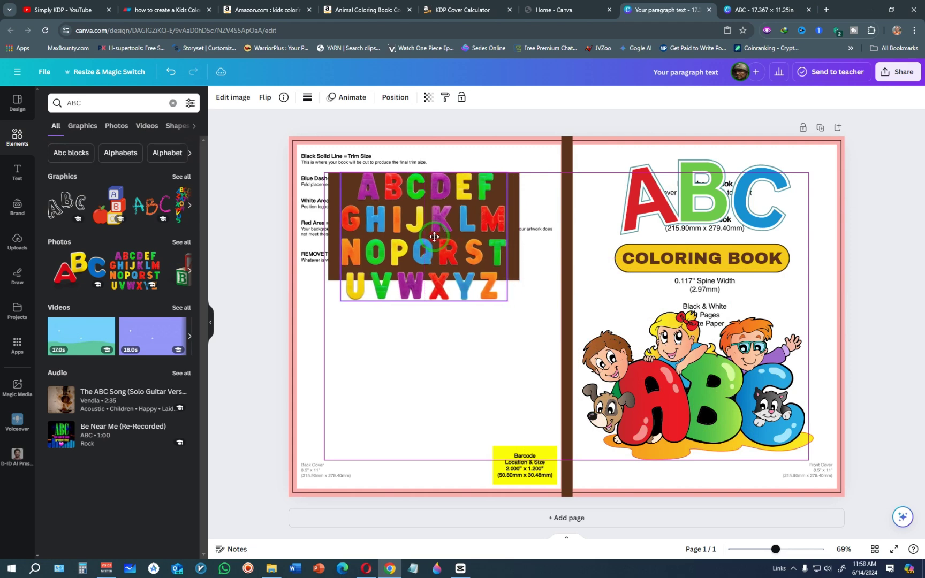
click(452, 346)
Extend the brown rectangle's height downward and upward so it frames all four rows of alphabet letters
click(512, 258)
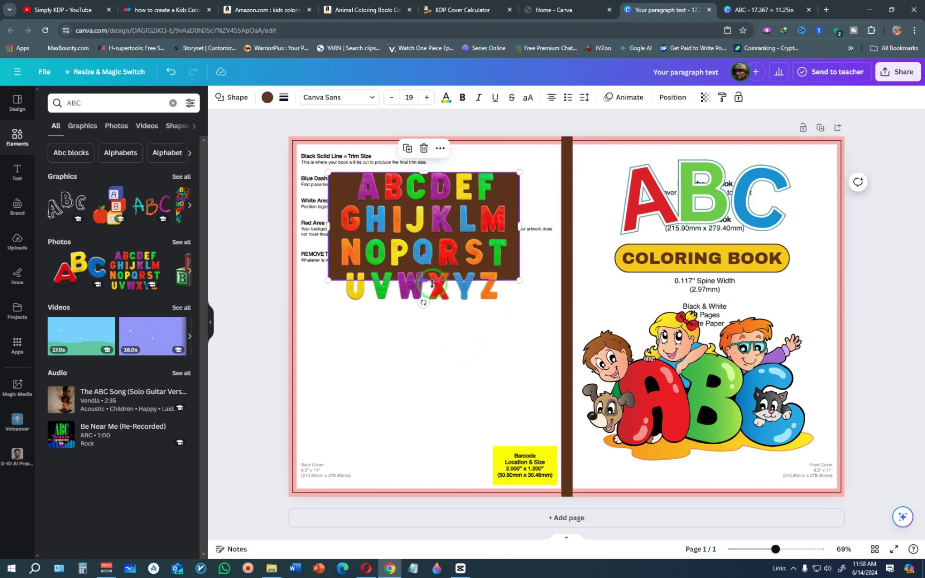
drag(423, 280, 423, 310)
click(459, 227)
Delete the KDP cover template image from the page
click(443, 365)
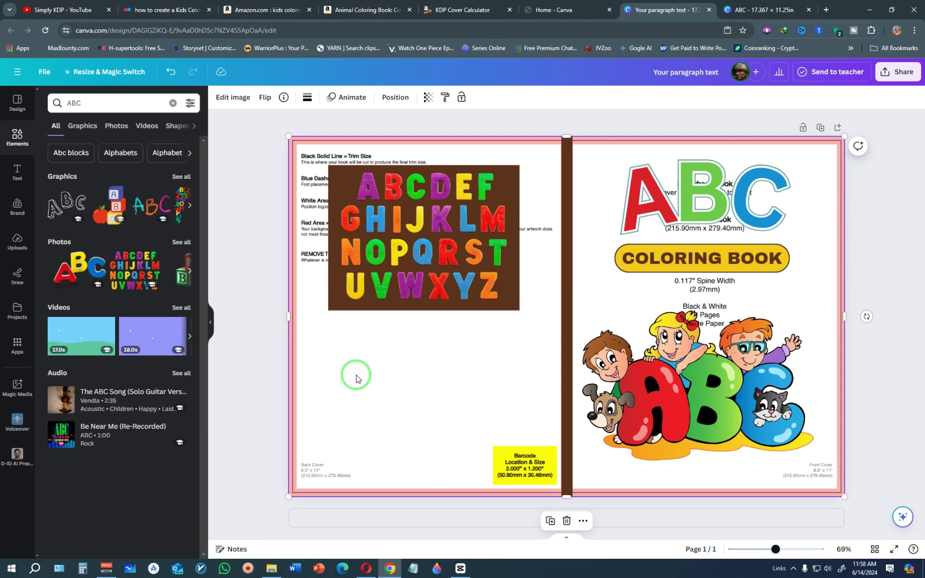
drag(355, 393, 362, 385)
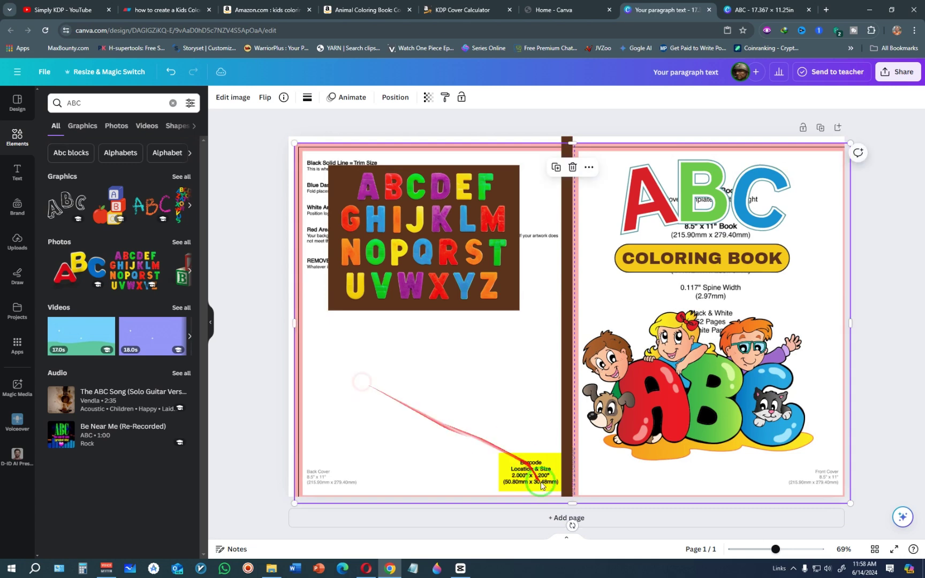
click(573, 167)
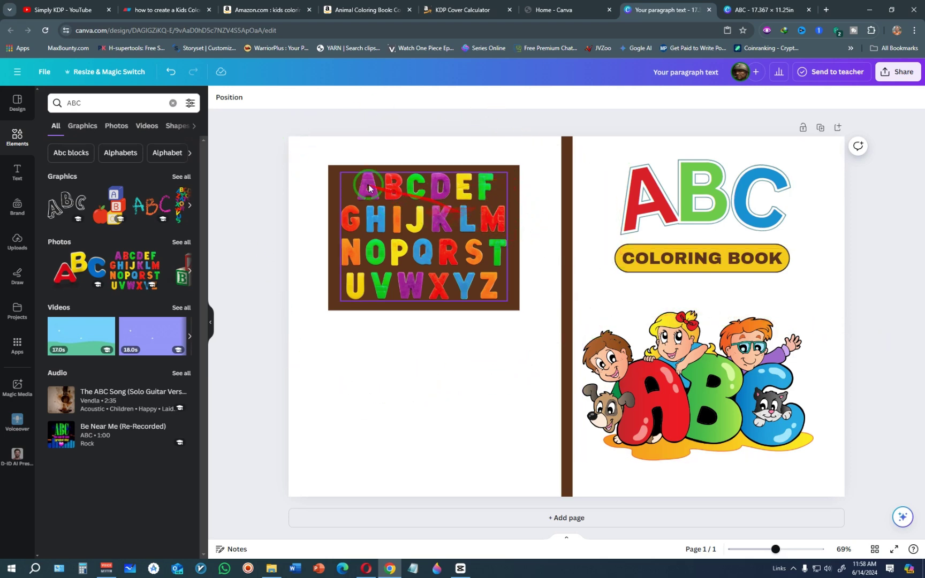
Search elements for BACKGROUND and show all the matching photos
click(172, 105)
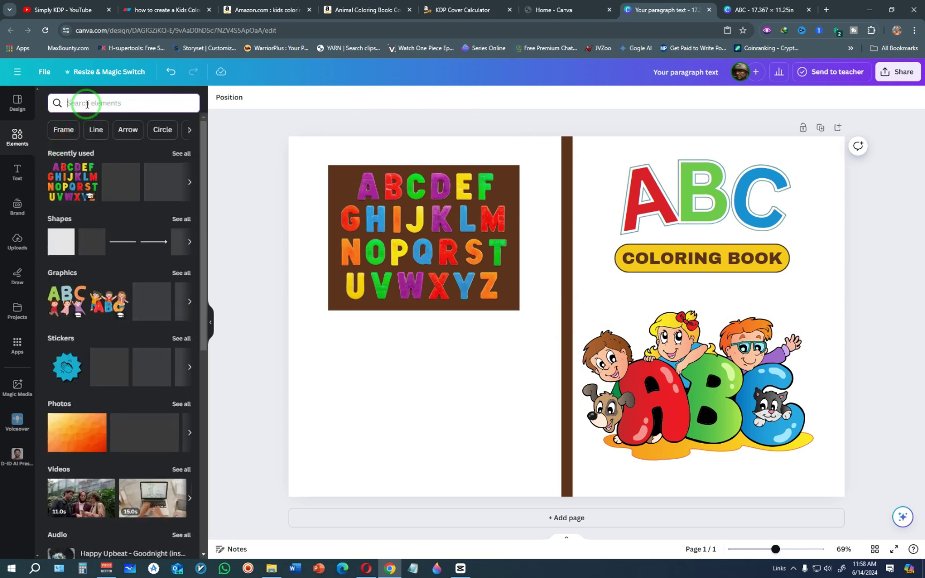
text(BACKGROUND)
key(Return)
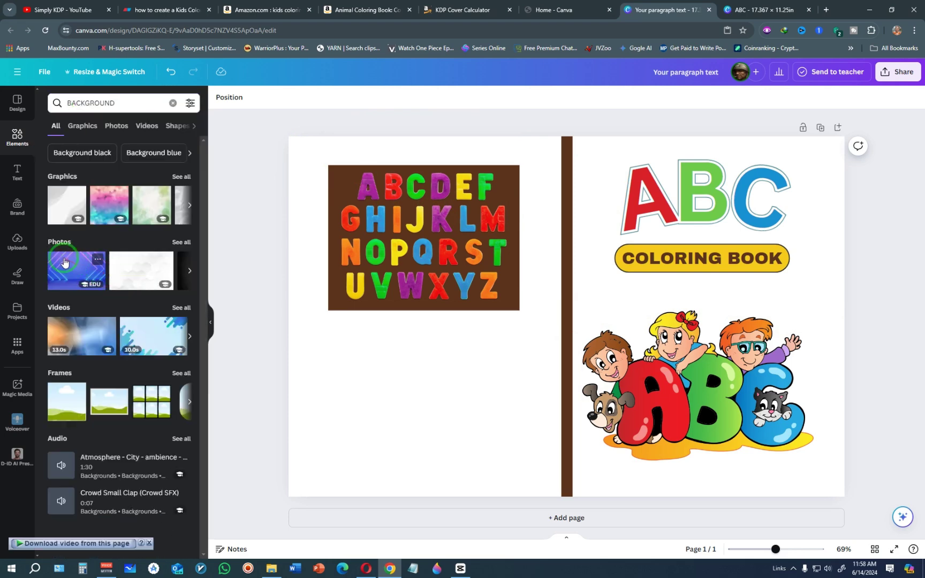
click(185, 244)
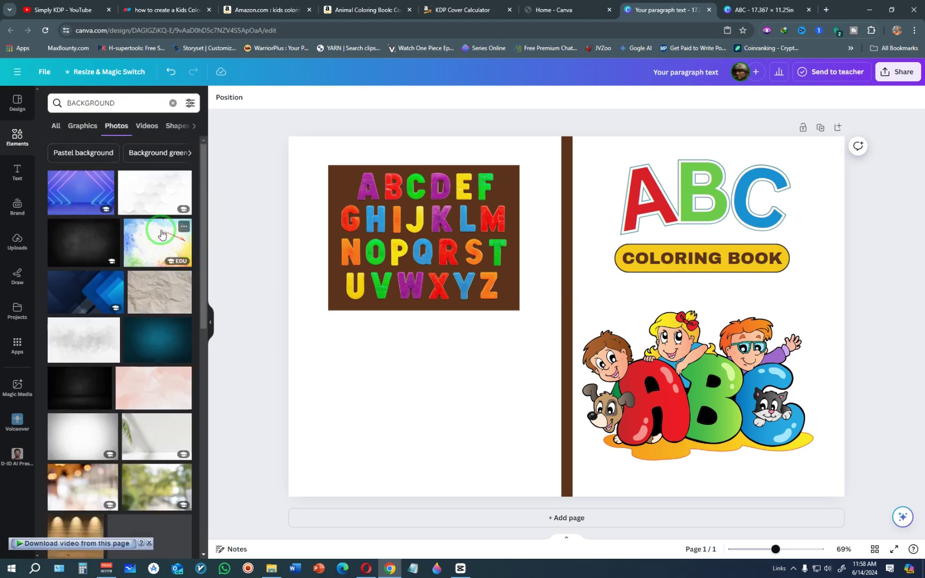
Add the light gray photo with blue paint strokes to the page and flip it horizontally
scroll(112, 316, down, 6)
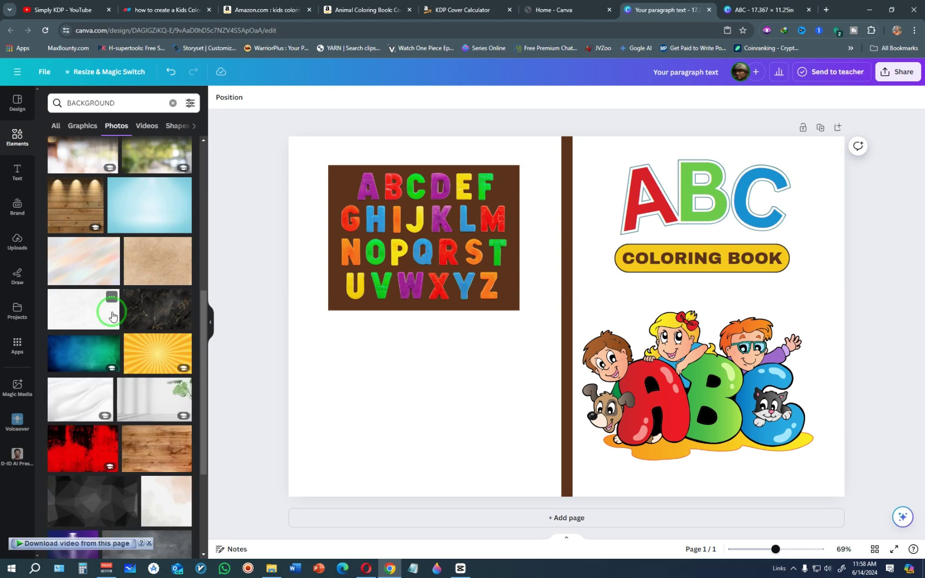
scroll(112, 317, down, 5)
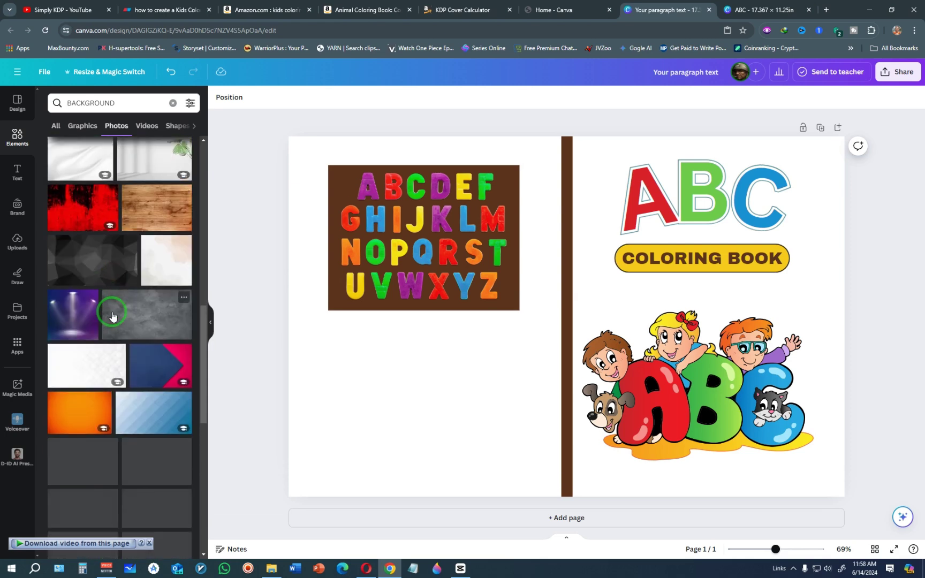
scroll(112, 316, down, 5)
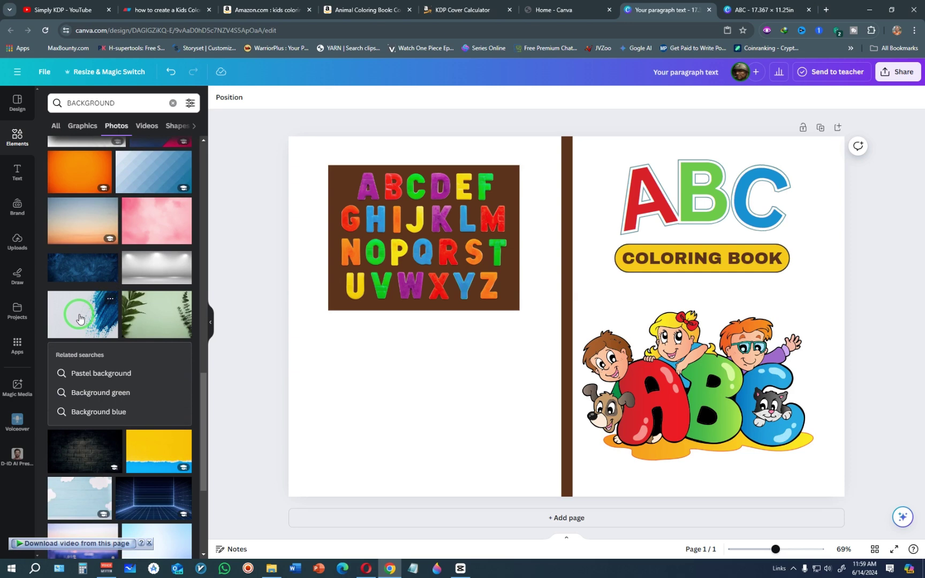
mouse_move(78, 318)
mouse_down()
mouse_move(193, 231)
mouse_move(265, 206)
mouse_move(303, 169)
mouse_up()
drag(517, 279, 511, 211)
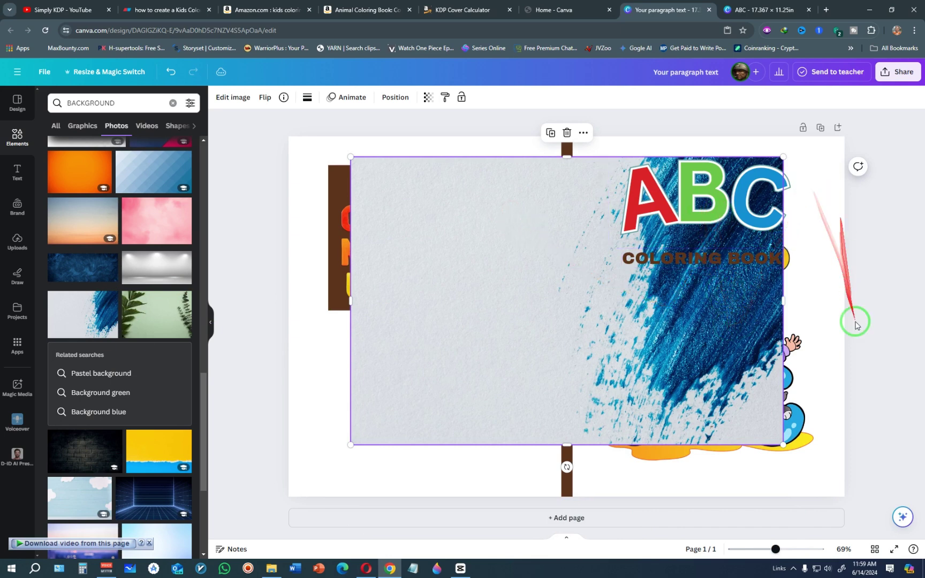
click(263, 98)
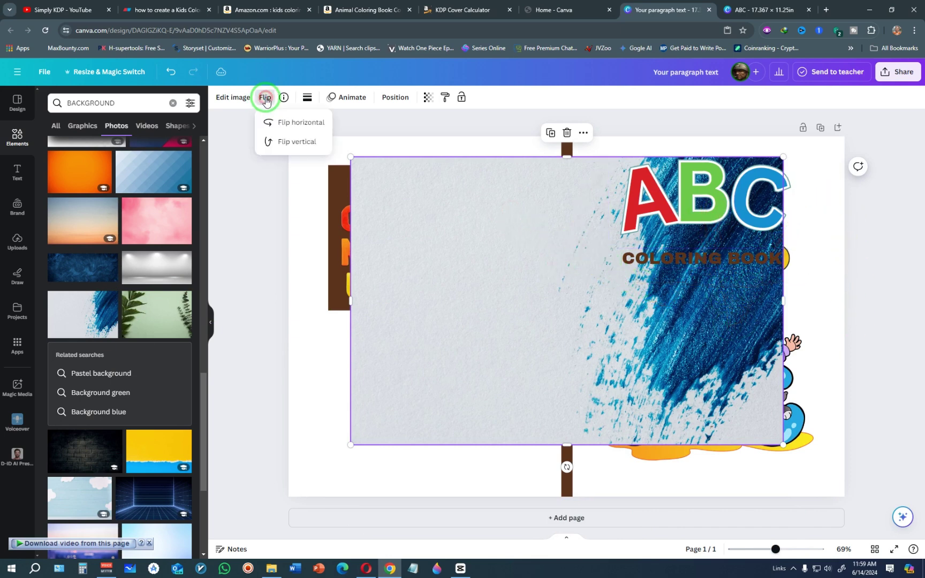
click(290, 123)
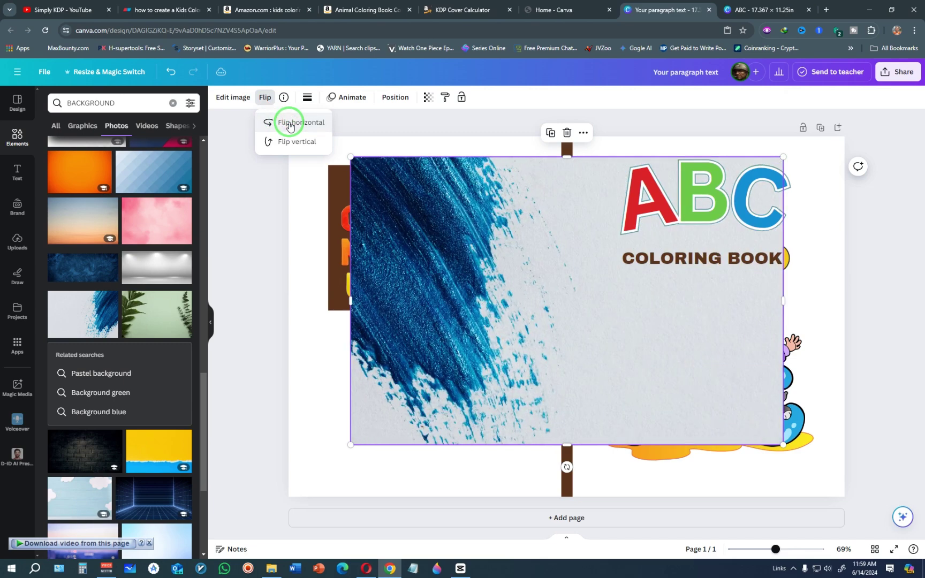
Send the paint-stroke photo backward layer by layer until it lies behind every other cover element
right_click(500, 249)
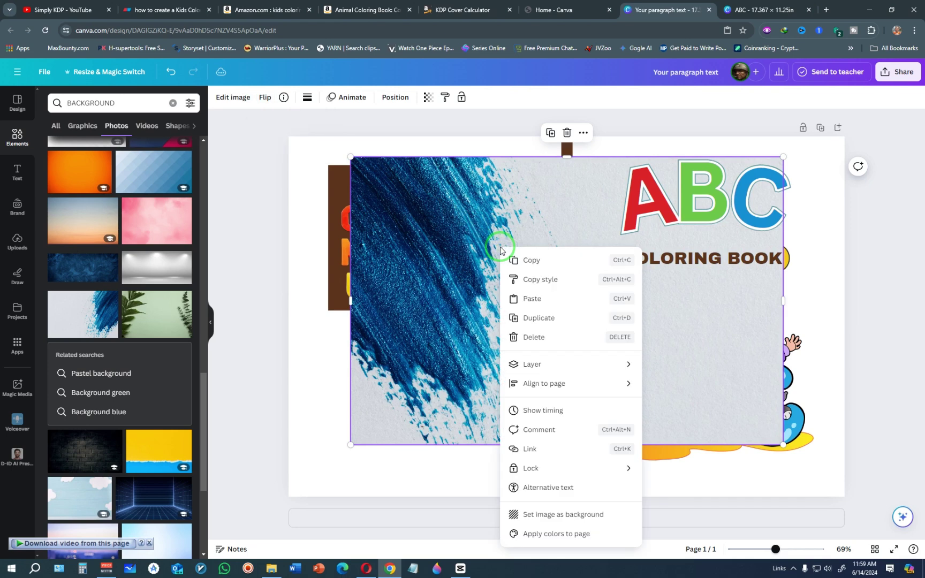
mouse_move(624, 363)
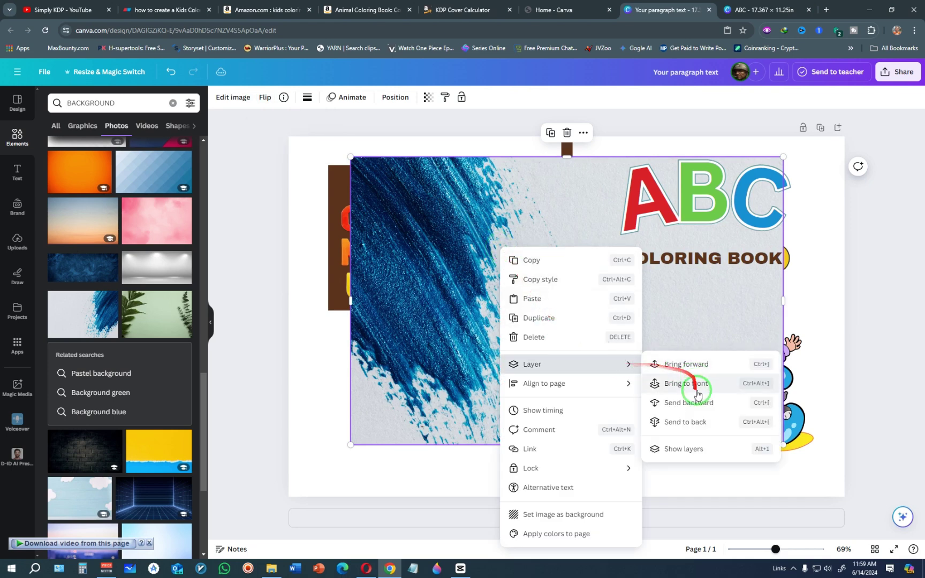
click(696, 404)
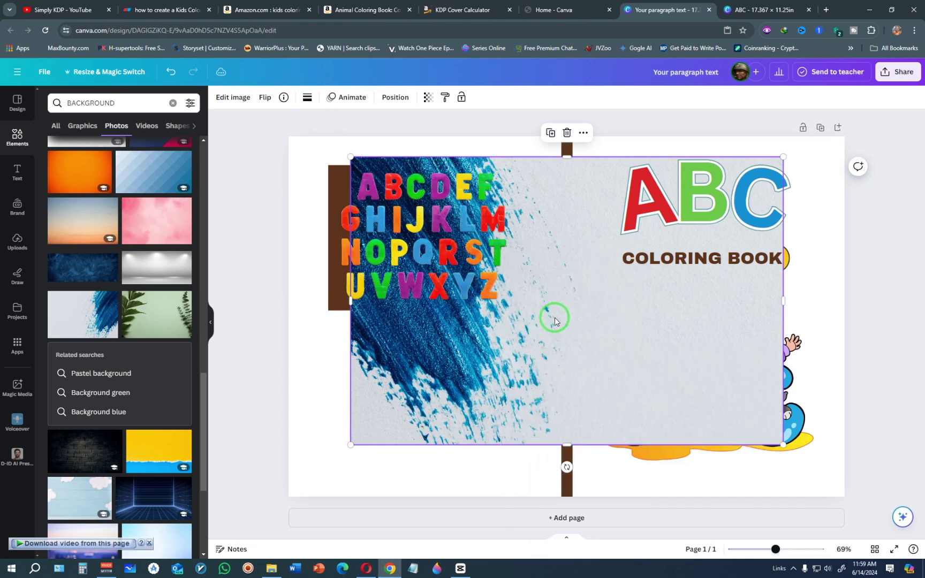
right_click(536, 296)
mouse_move(624, 377)
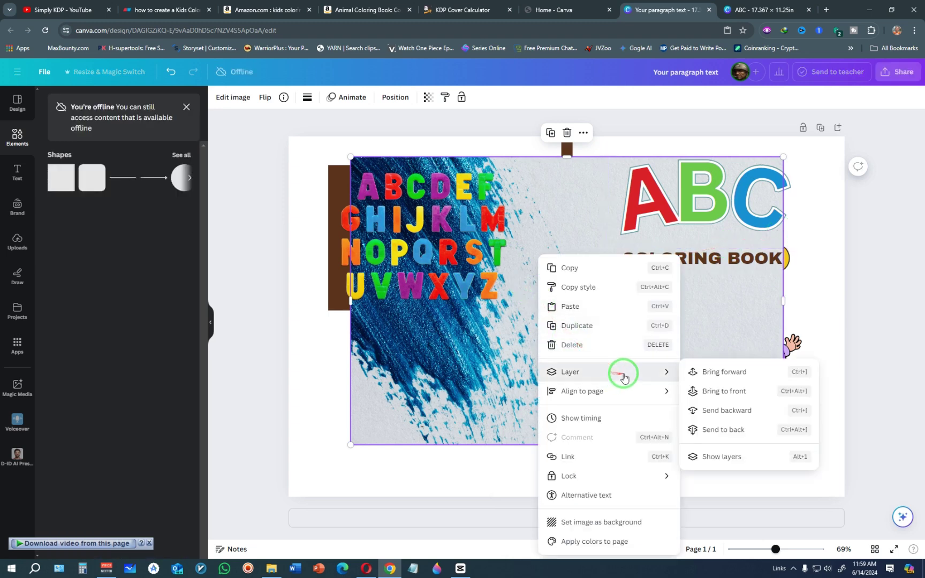
click(727, 410)
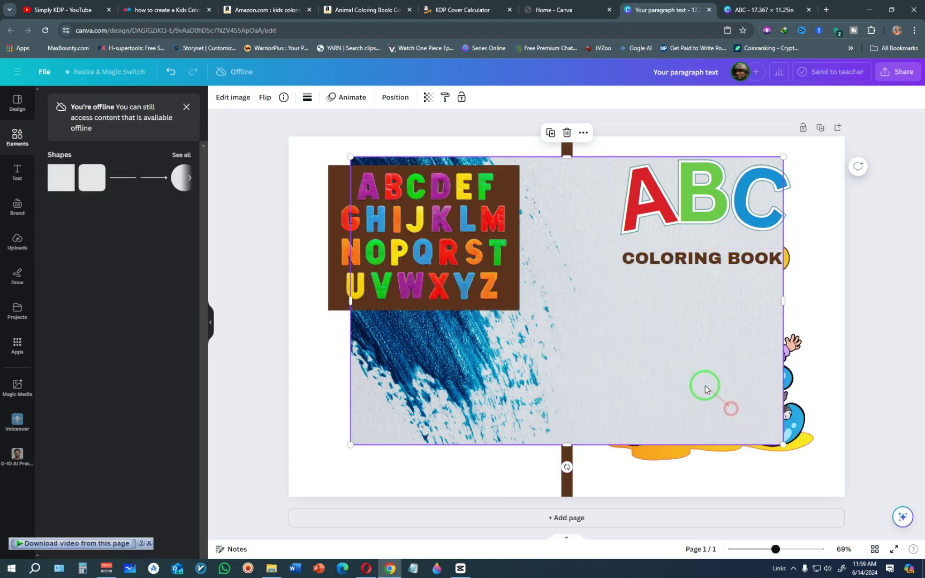
right_click(549, 309)
mouse_move(657, 373)
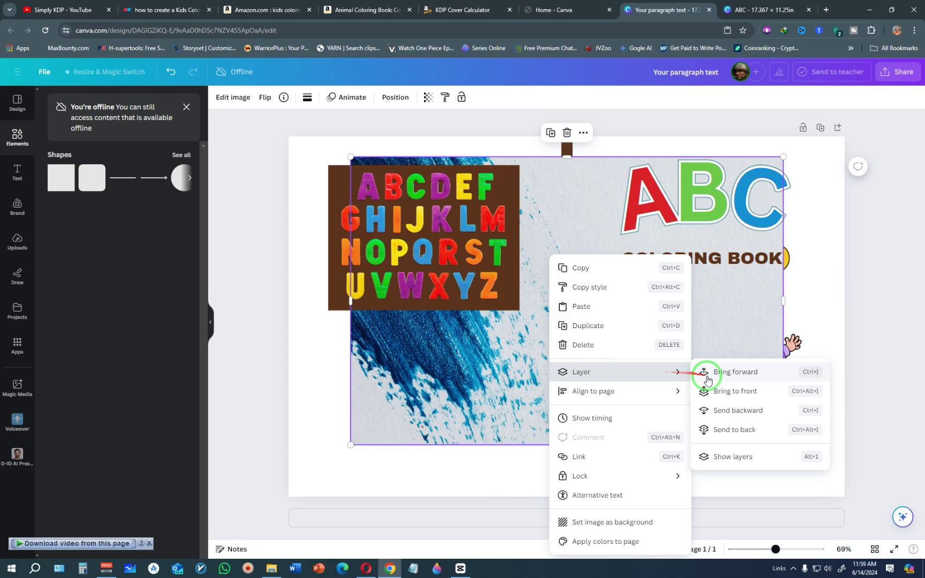
click(727, 410)
right_click(581, 299)
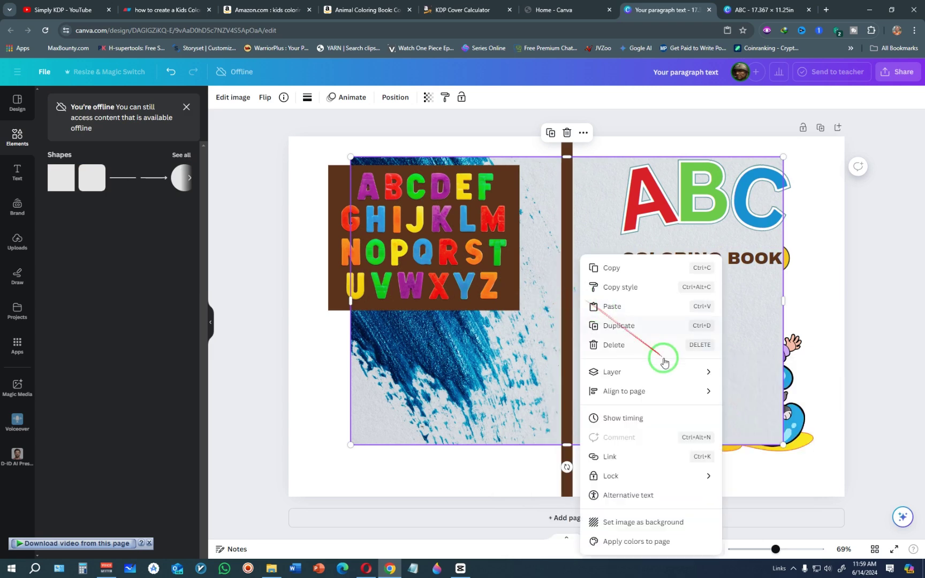
mouse_move(702, 373)
click(749, 410)
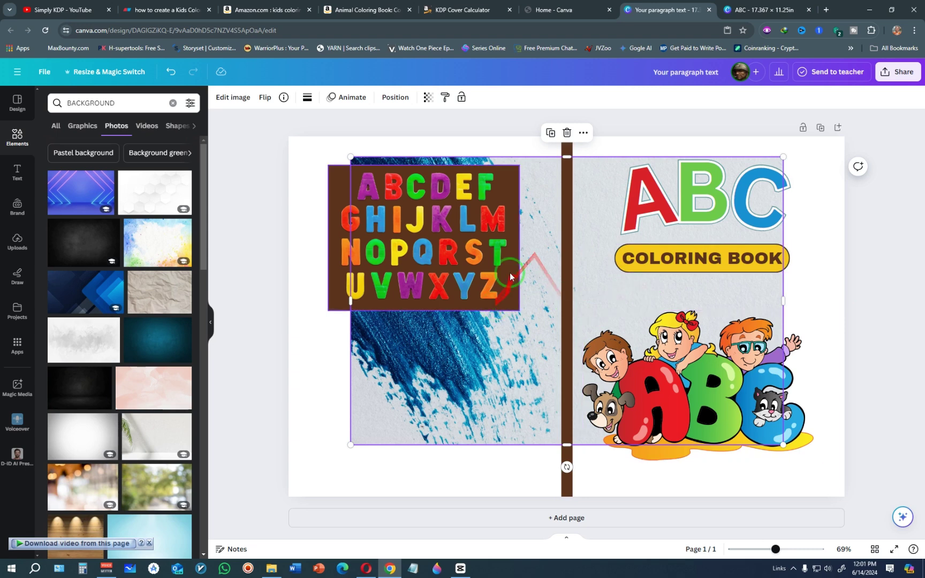
right_click(514, 331)
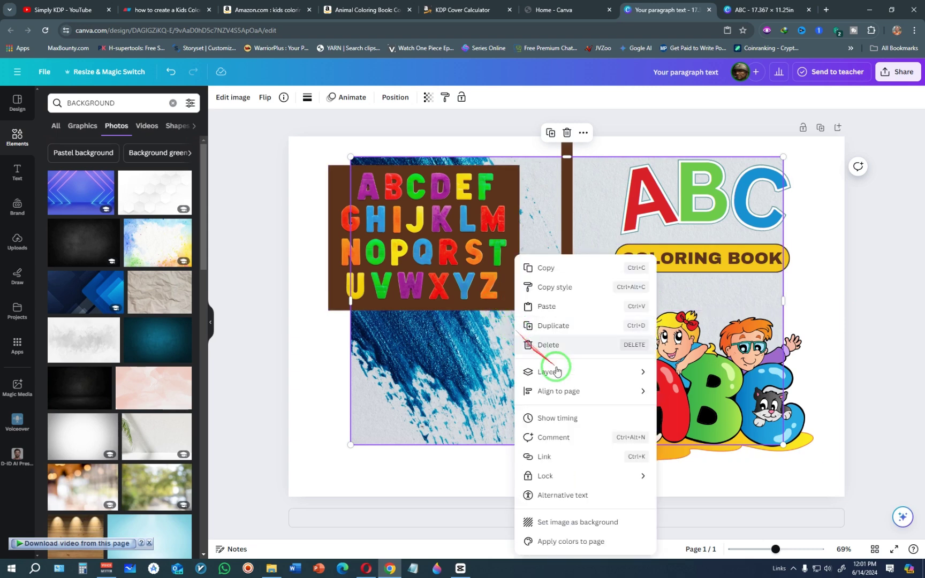
mouse_move(574, 370)
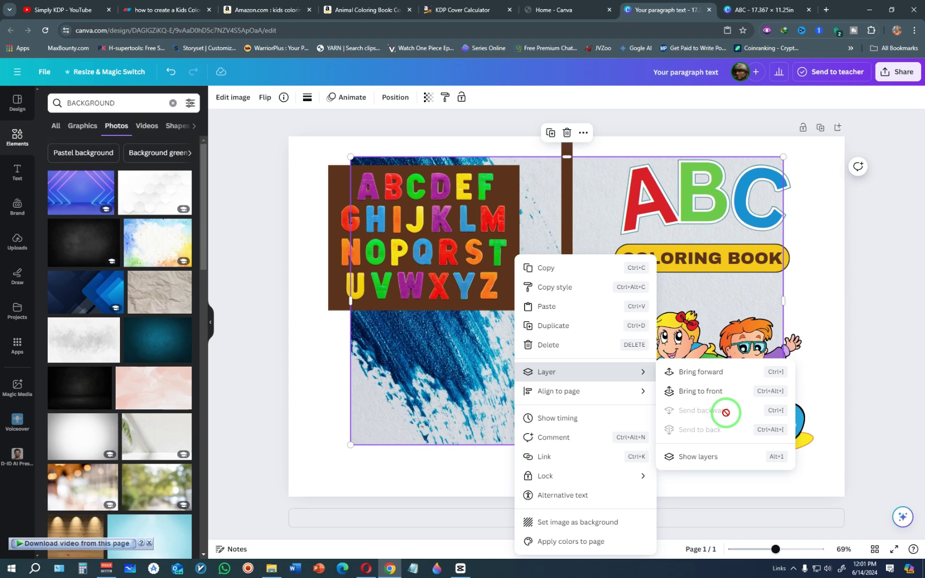
click(469, 374)
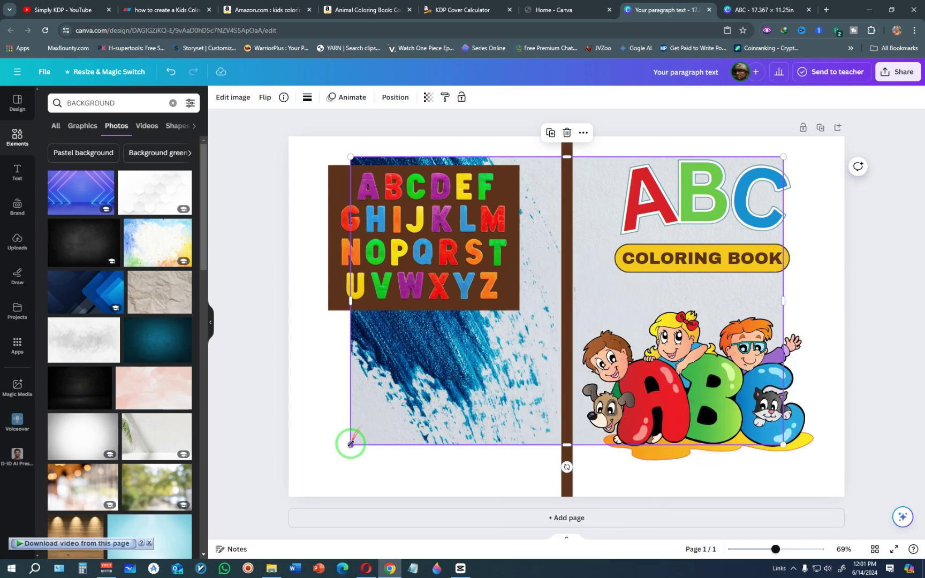
Enlarge the paint-stroke photo to cover the whole page, about 17.35 × 11.56 in, and center it on the page
drag(351, 444, 299, 503)
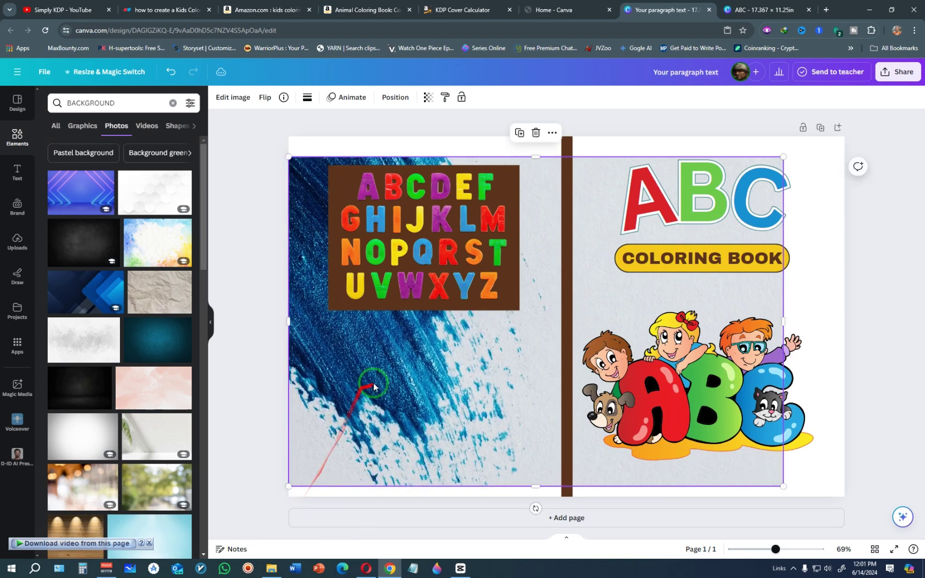
drag(372, 382, 396, 355)
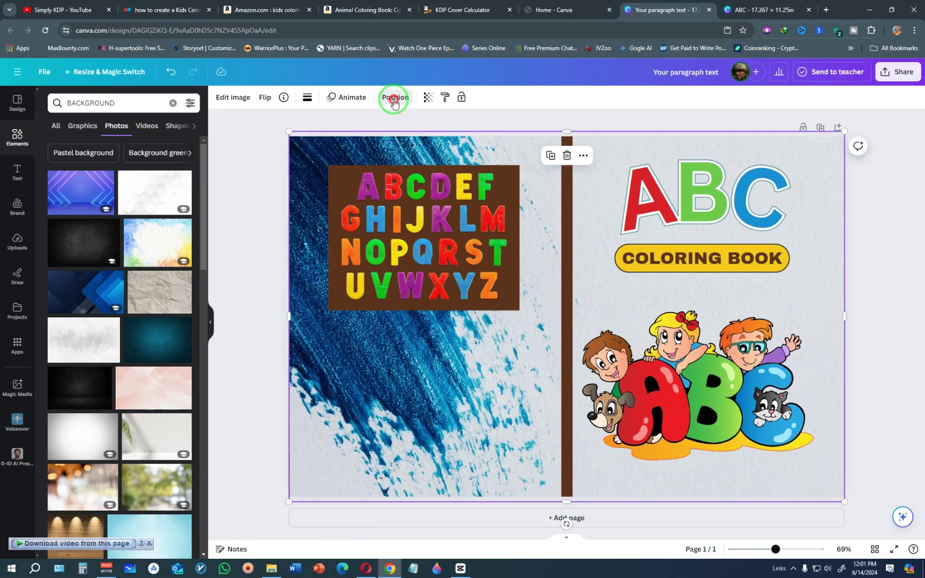
click(396, 97)
click(142, 206)
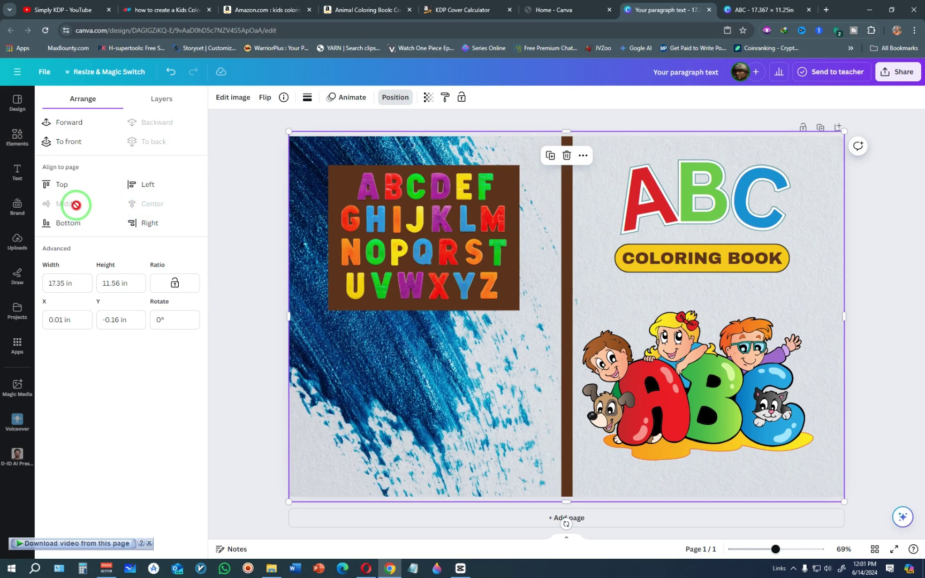
Recolor the brown rectangle behind the alphabet letters with the dark navy sampled from the paint-stroke photo
click(259, 211)
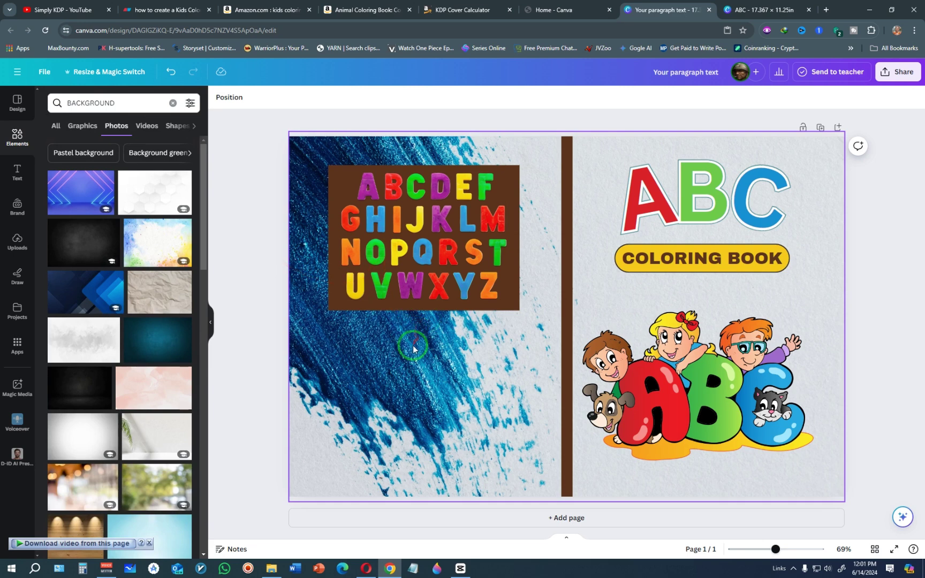
click(333, 185)
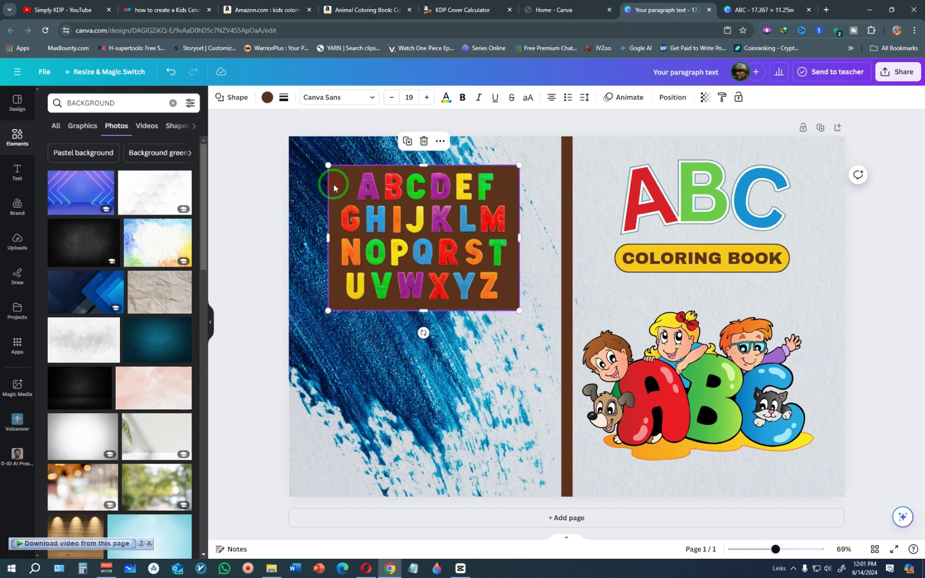
click(267, 97)
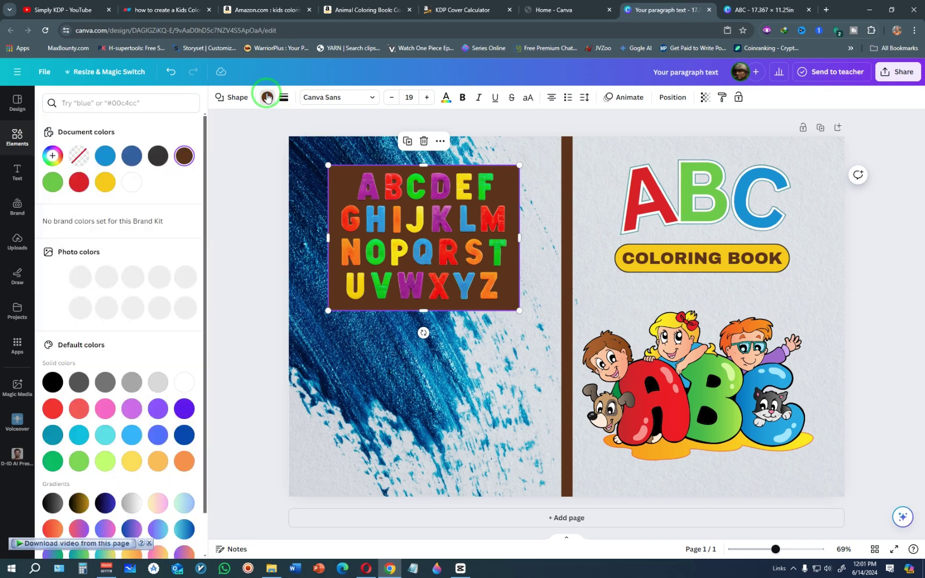
click(52, 156)
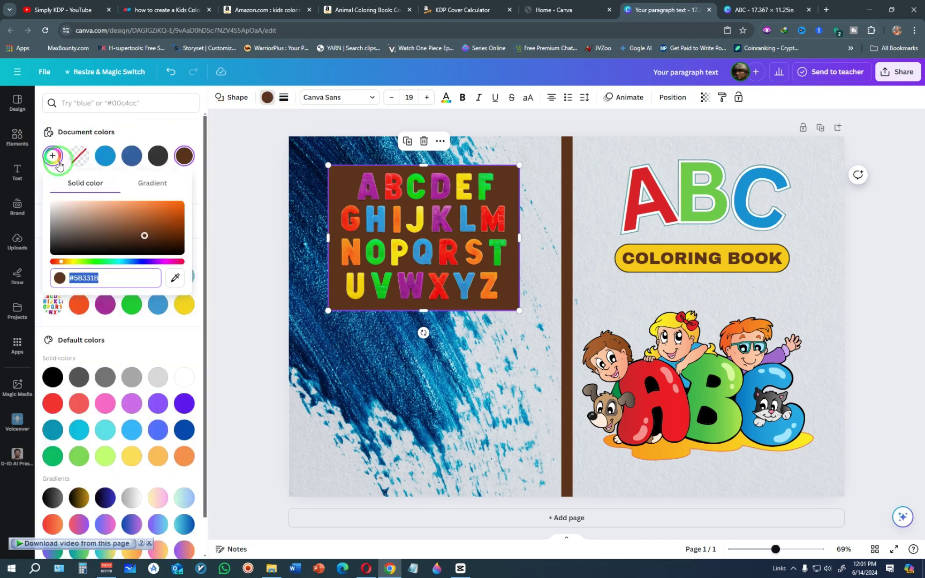
click(174, 280)
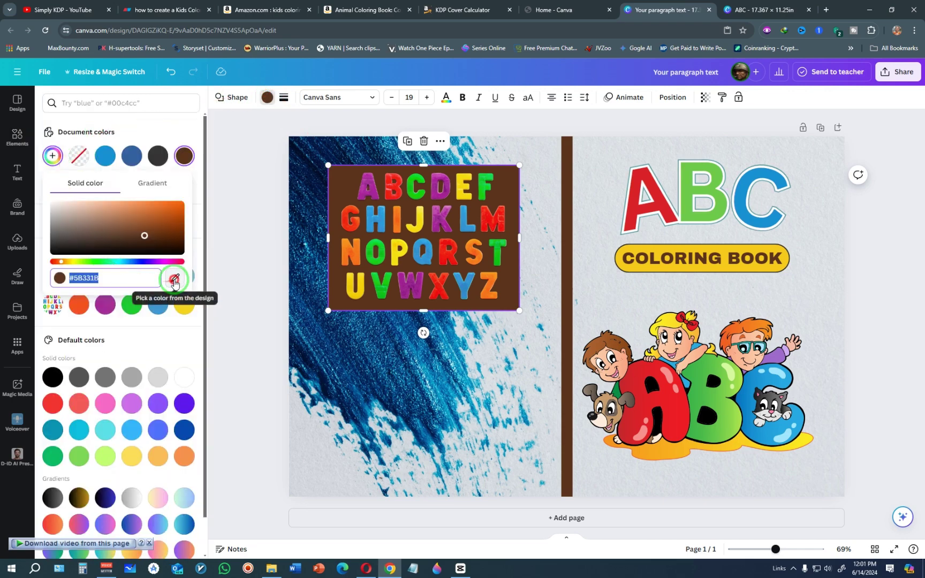
click(311, 172)
click(244, 195)
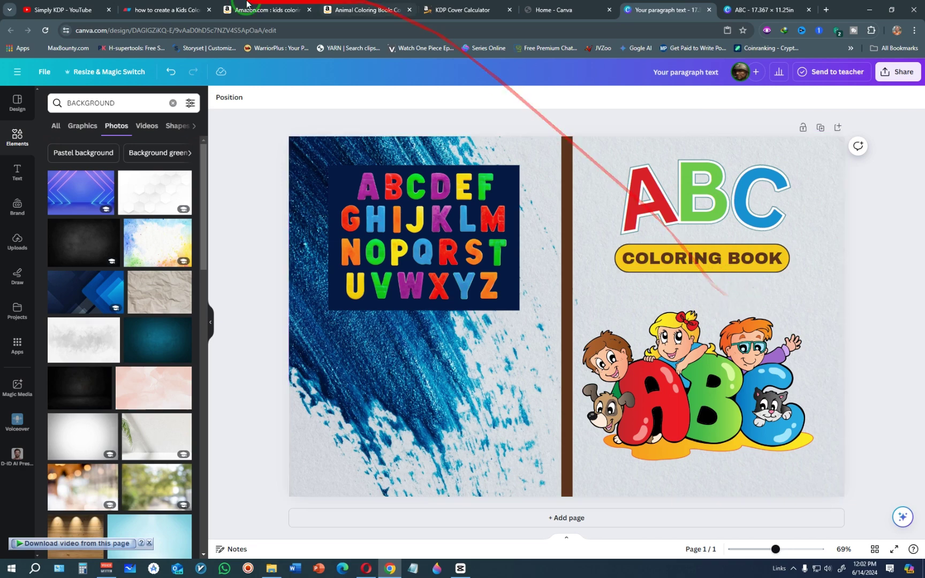
Review the cover-creation workflow diagram in Eraser, then return to the cover design in Canva
click(163, 10)
mouse_move(351, 192)
mouse_down()
mouse_move(485, 215)
mouse_move(289, 268)
mouse_up()
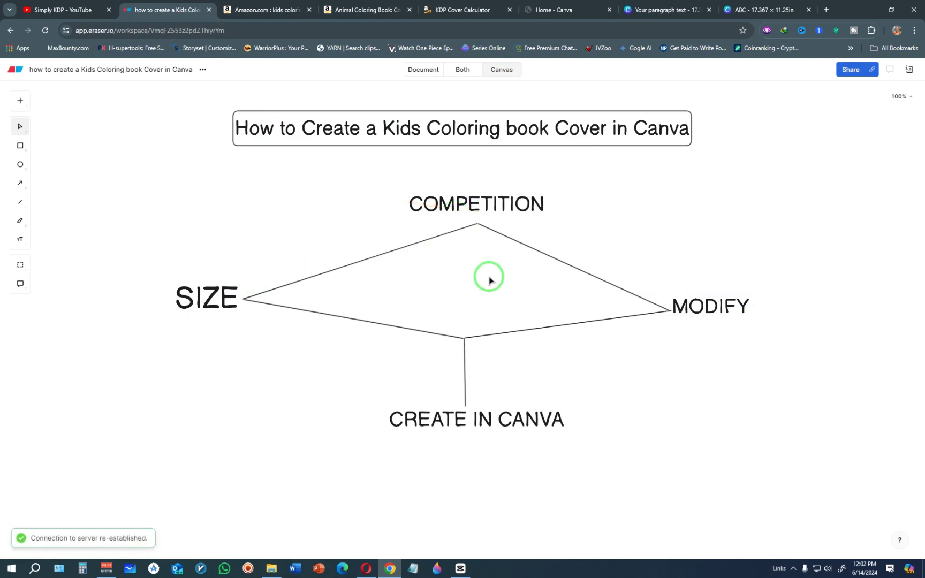
mouse_move(487, 274)
mouse_down()
mouse_move(709, 328)
mouse_move(537, 407)
mouse_move(528, 421)
mouse_move(541, 24)
mouse_up()
click(660, 6)
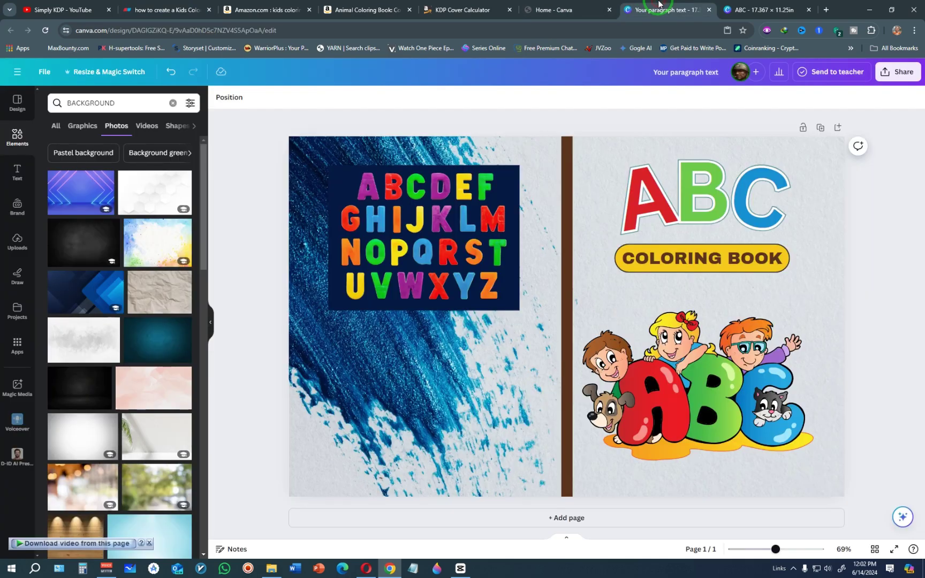
drag(659, 3, 523, 217)
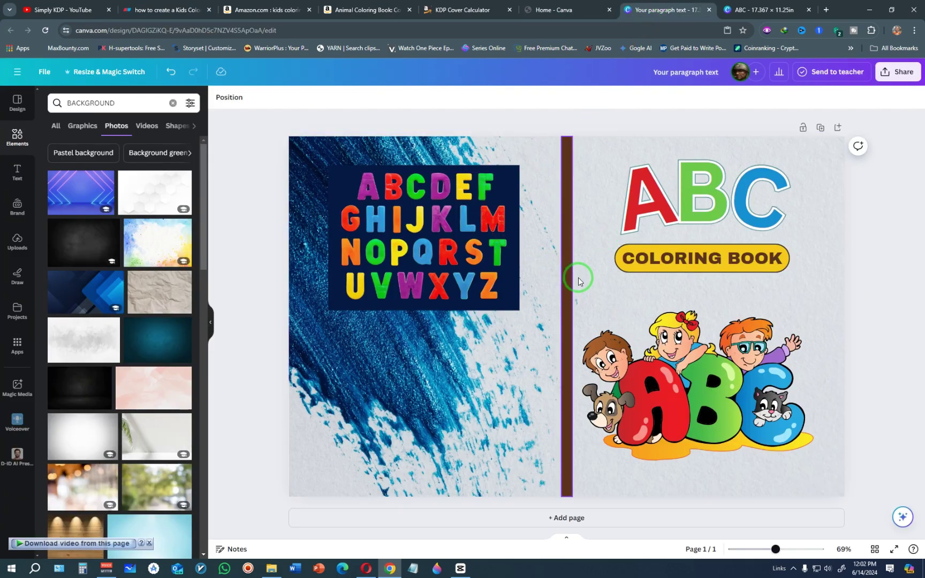
Switch to the finished ABC 17.367 × 11.25 in design and choose PDF Print as its download file type
key(ctrl+Tab)
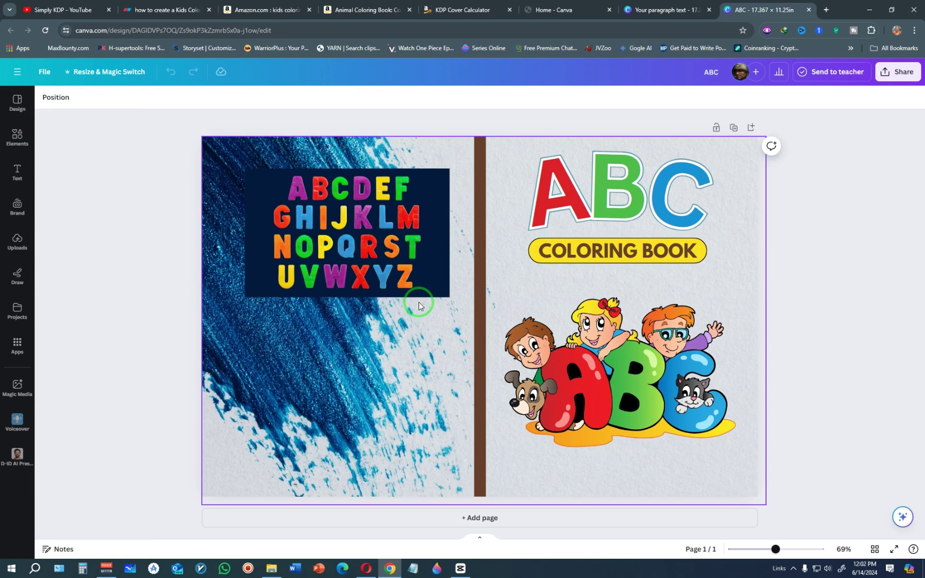
drag(419, 306, 843, 114)
click(903, 72)
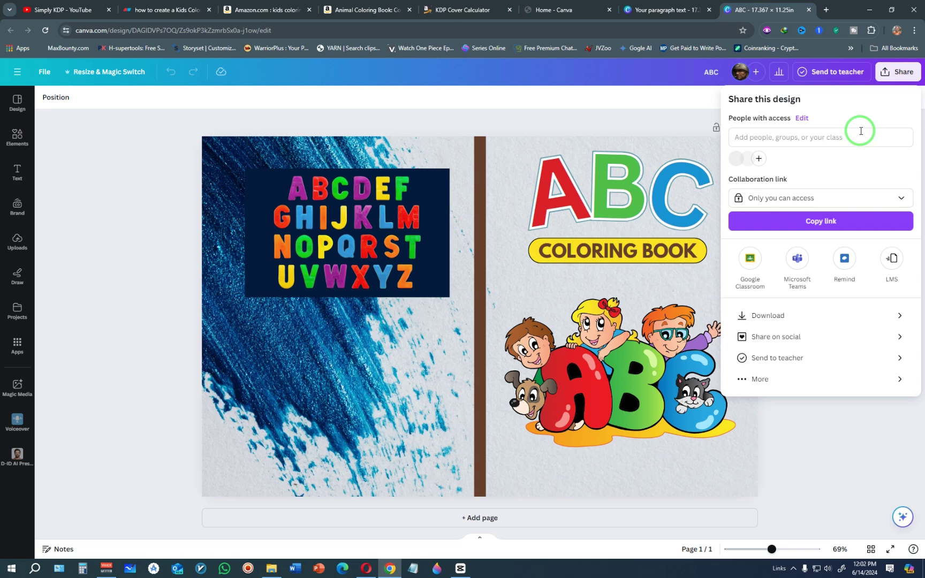
click(899, 316)
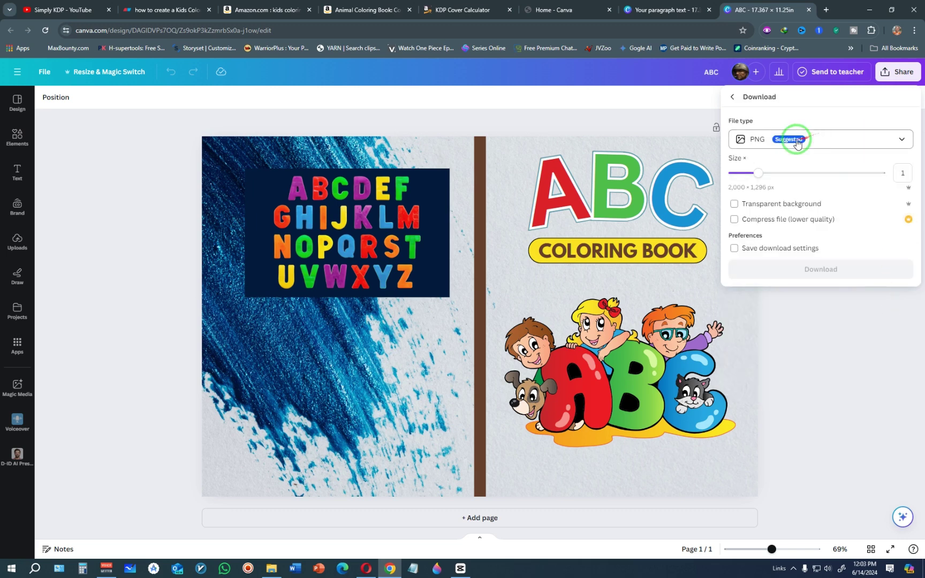
click(824, 140)
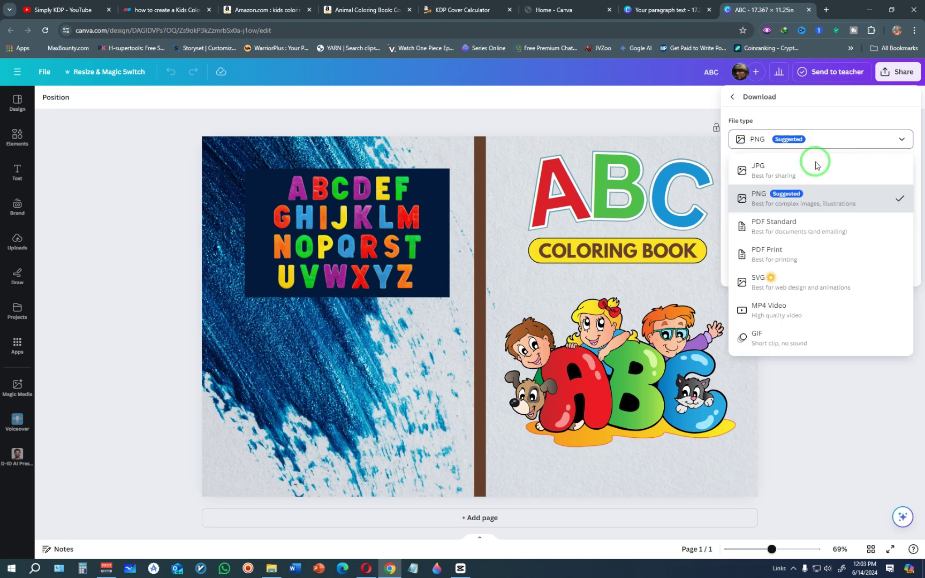
click(785, 252)
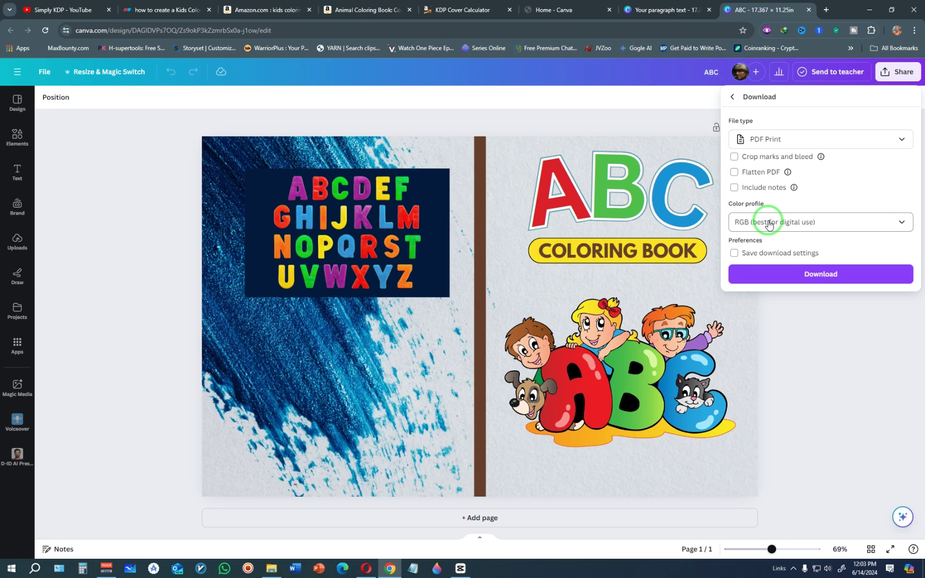
Set the color profile to CMYK (best for professional printing) and download the cover PDF
click(769, 222)
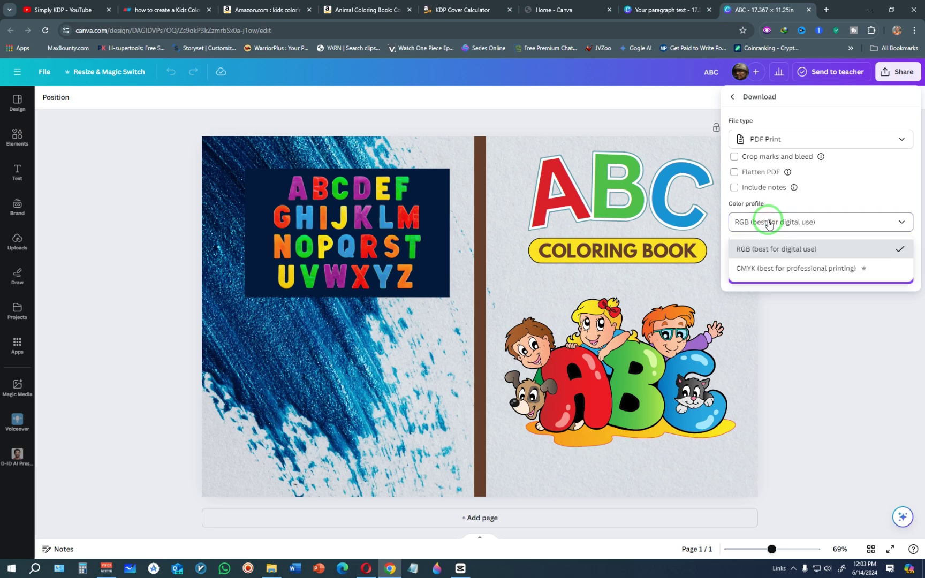
click(782, 274)
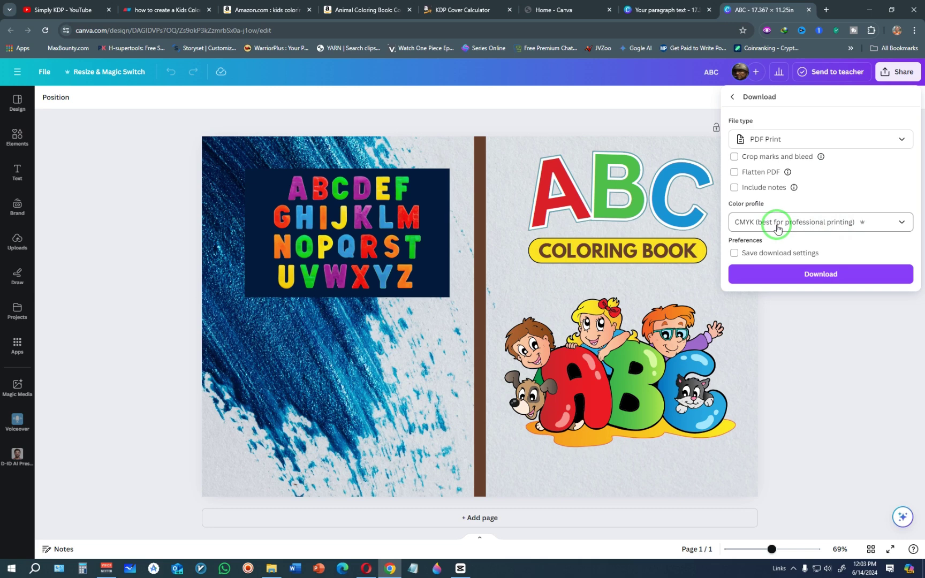
click(823, 275)
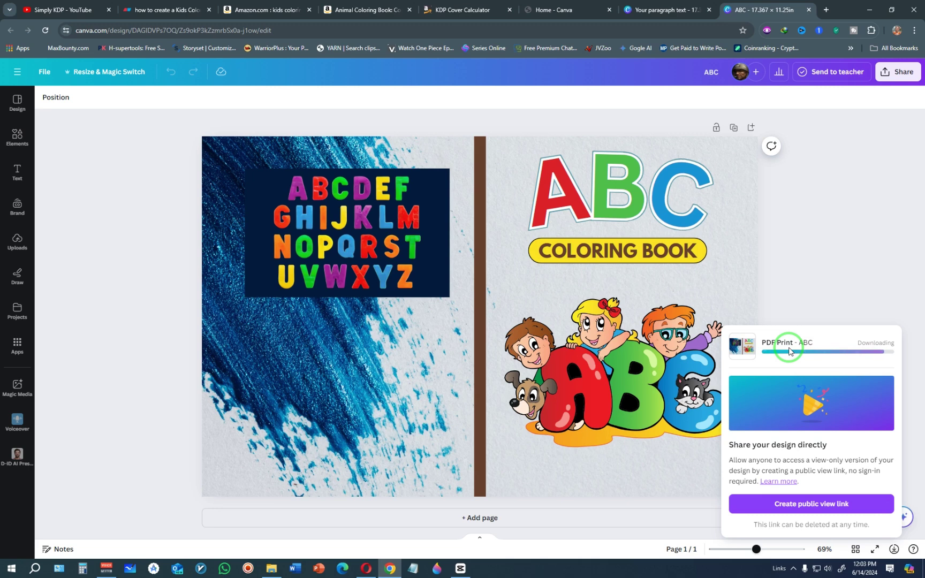
click(821, 278)
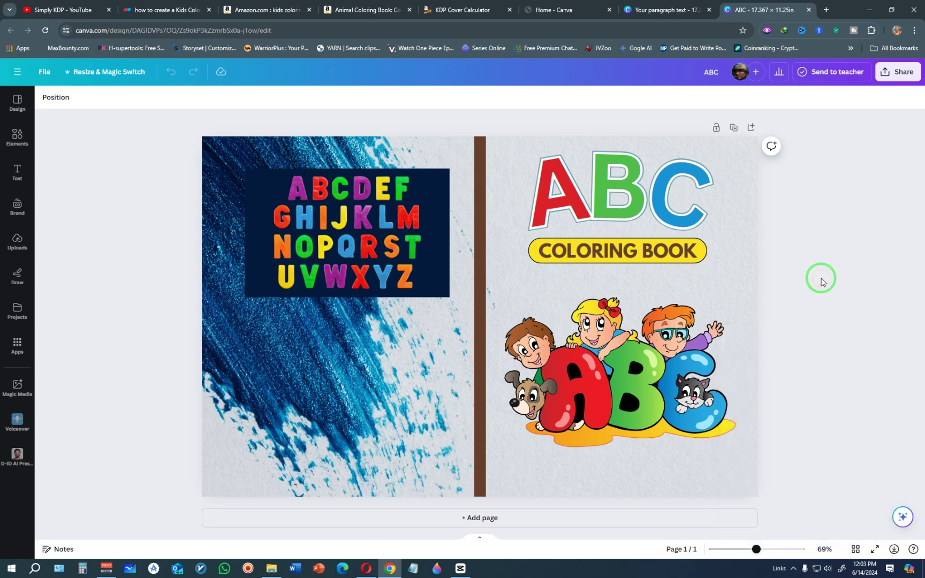